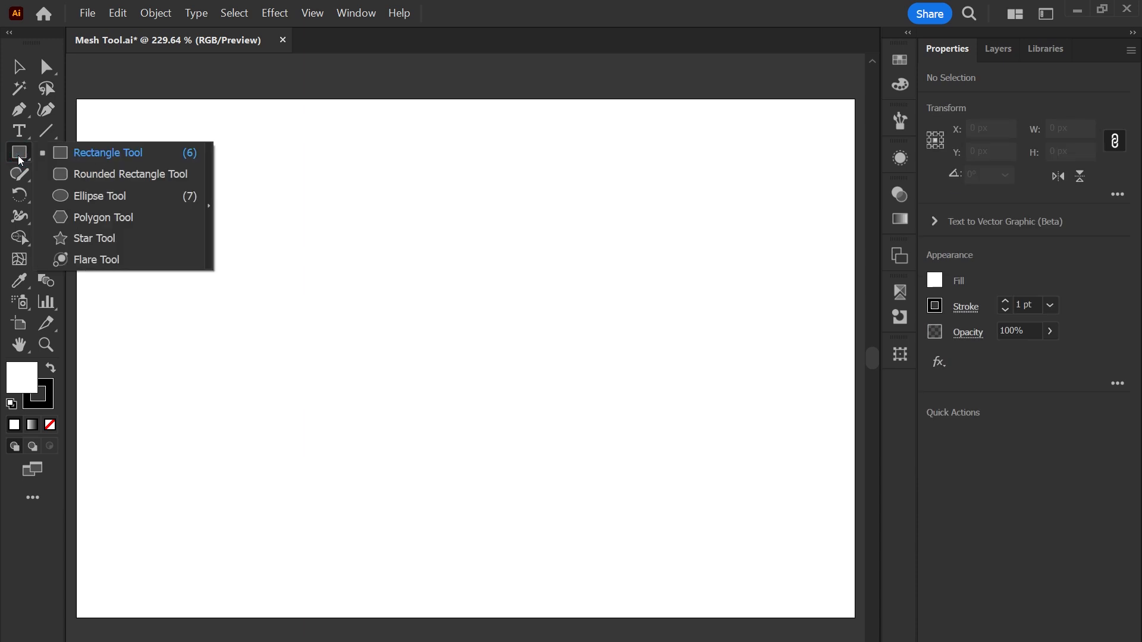
# Draw a square about 193 px wide and add a mesh point near its centre.
pyautogui.moveTo(19, 153); pyautogui.dragTo(53, 153)
pyautogui.moveTo(220, 204); pyautogui.dragTo(568, 421)
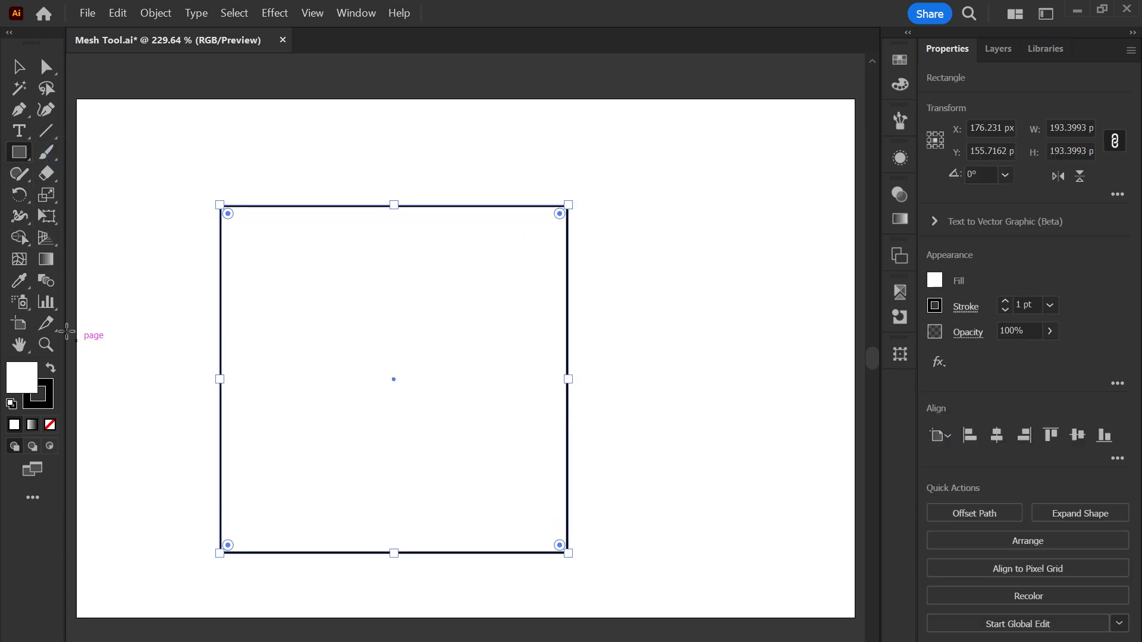
pyautogui.click(24, 263)
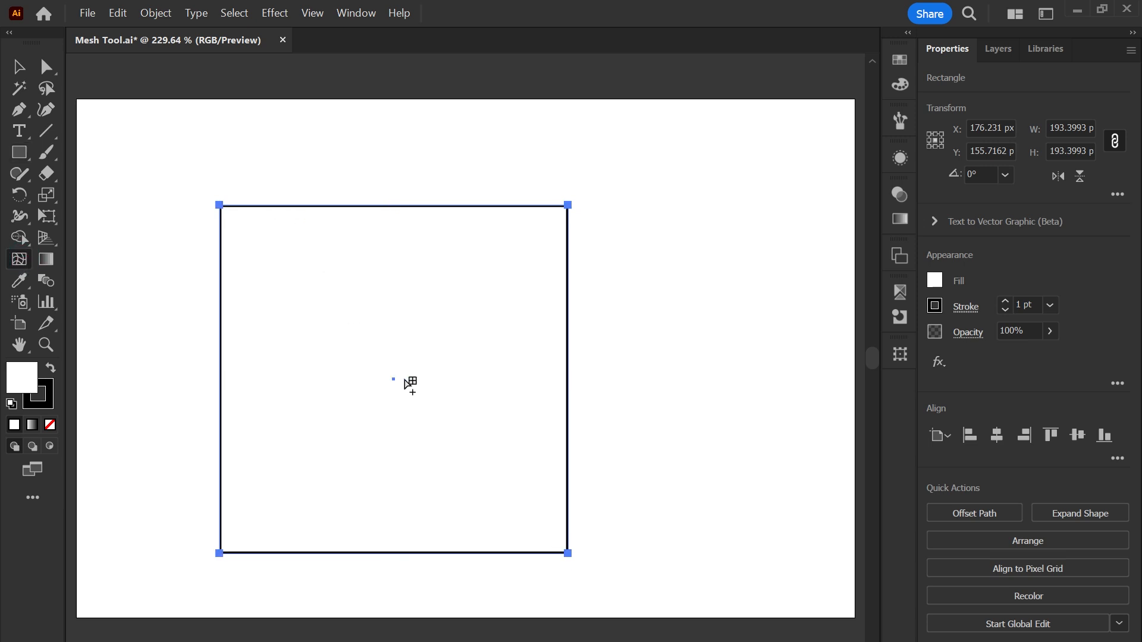
pyautogui.click(405, 379)
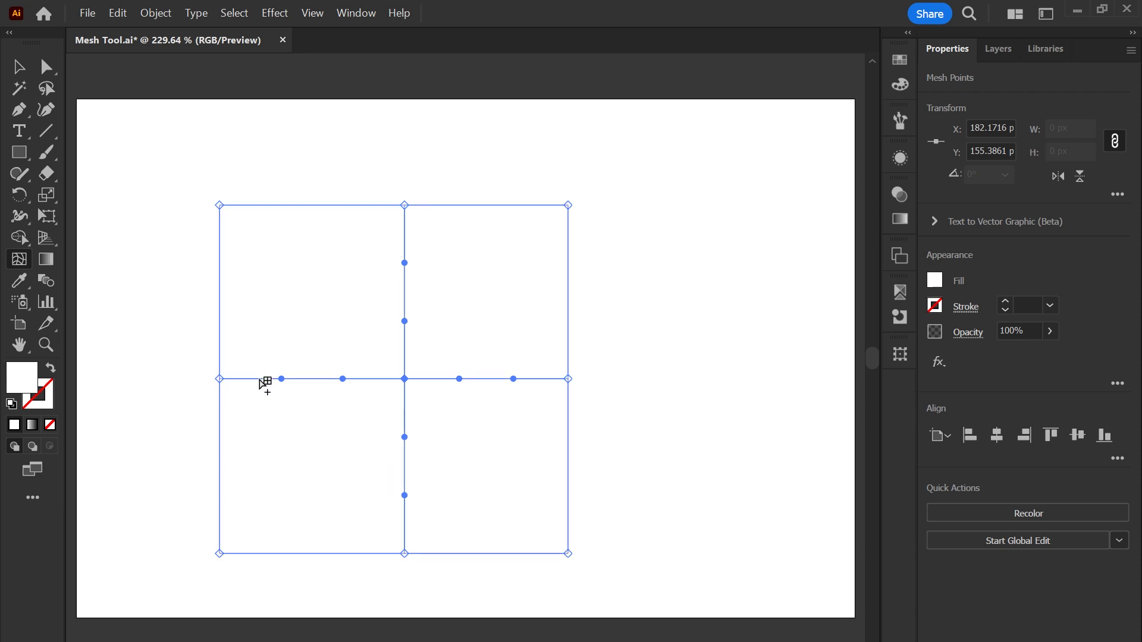
# Add vertical mesh lines on both sides of the square's centre and horizontal mesh lines above and below it, making a four-by-four grid.
pyautogui.click(302, 378)
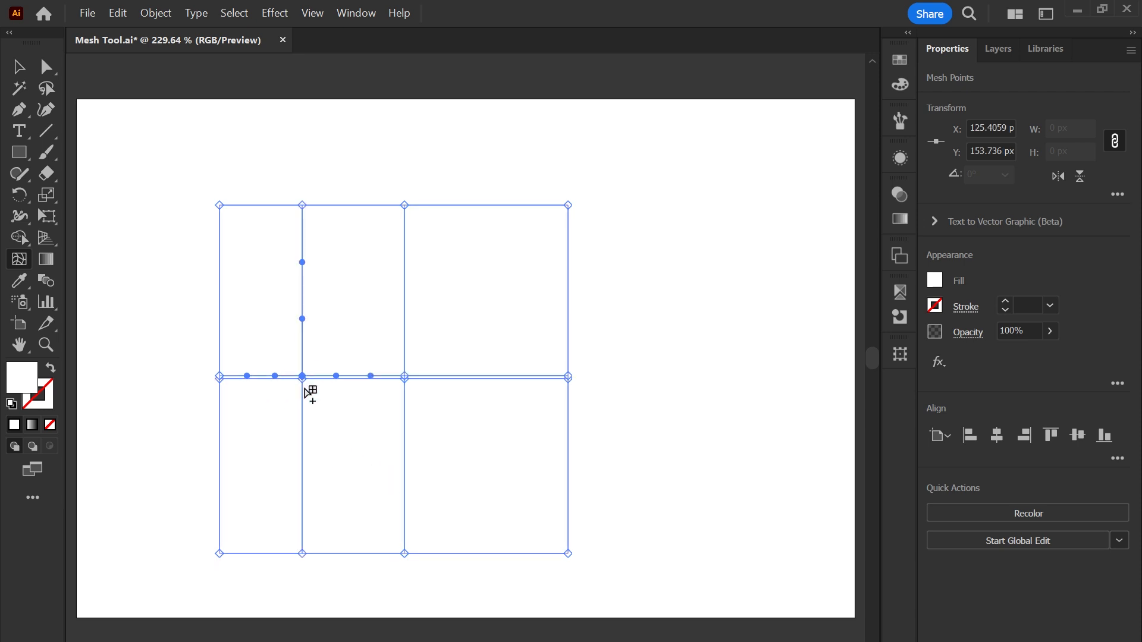
pyautogui.hotkey('ctrl', 'z')
pyautogui.click(302, 378)
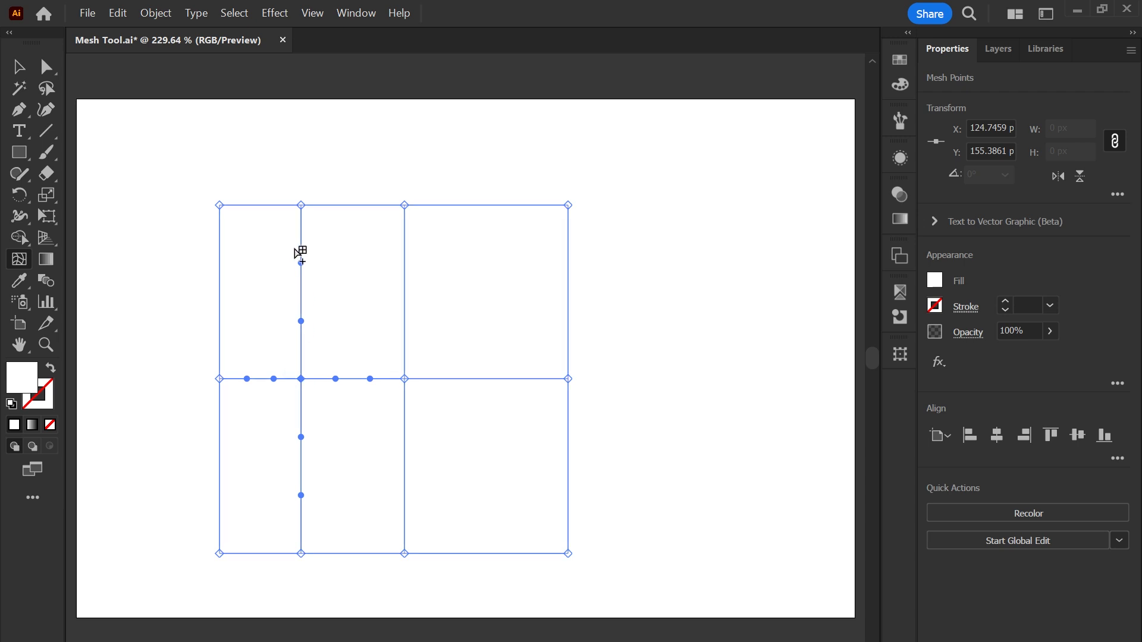
pyautogui.click(475, 379)
pyautogui.click(568, 267)
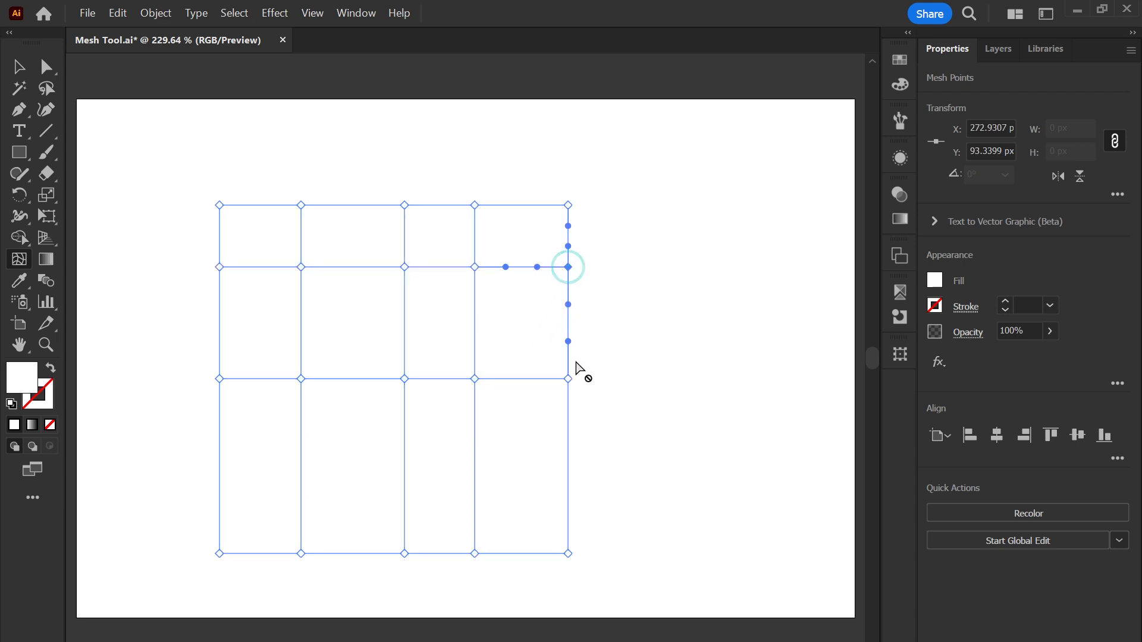
pyautogui.click(568, 504)
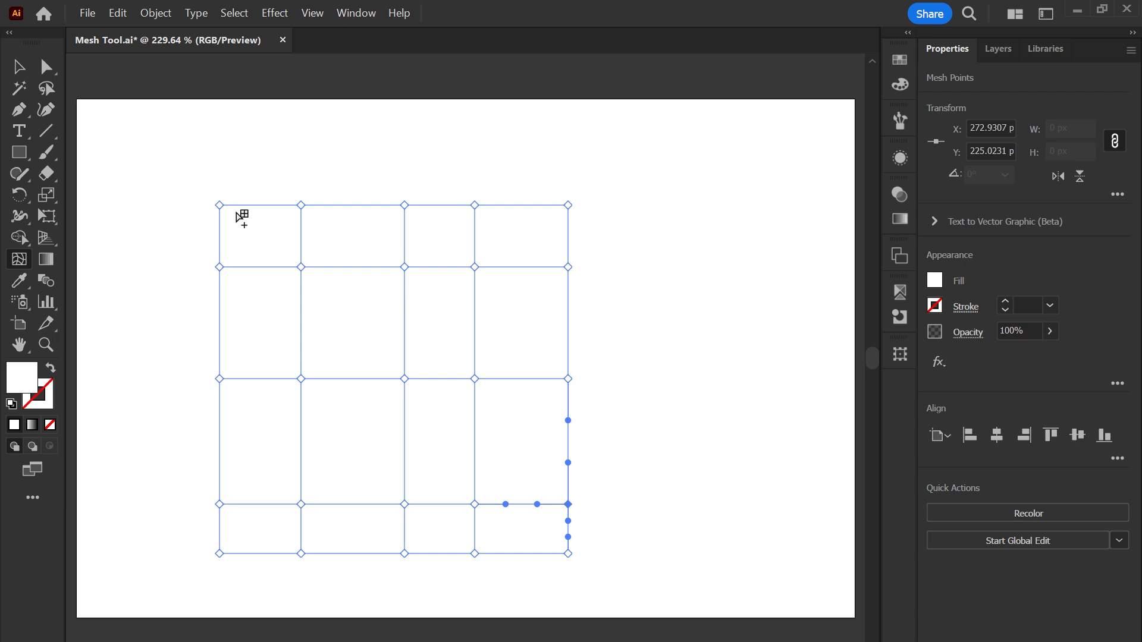
# Colour the square's upper-edge mesh points from the upper-left corner with magenta, dark red, orange and yellow, leaving out the upper-right corner.
pyautogui.click(18, 66)
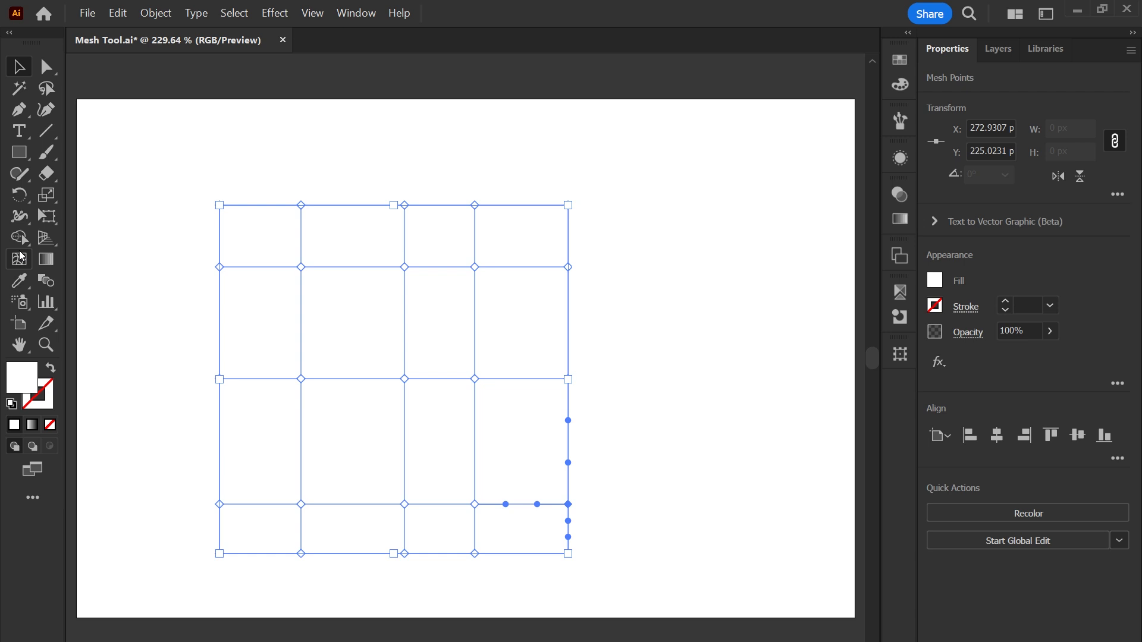
pyautogui.click(19, 262)
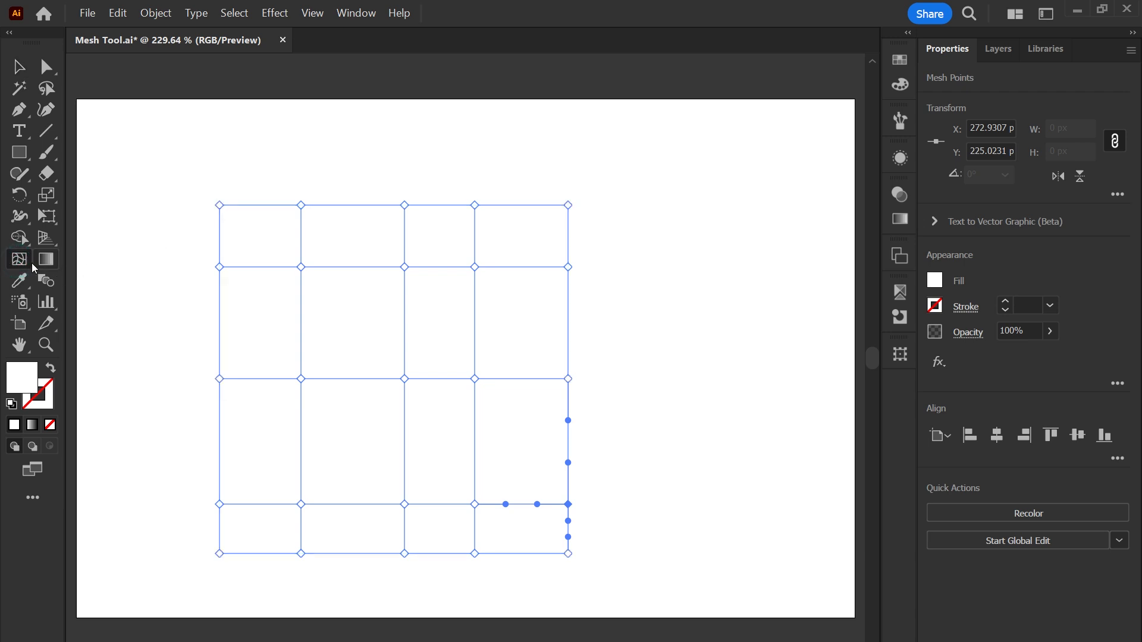
pyautogui.click(220, 205)
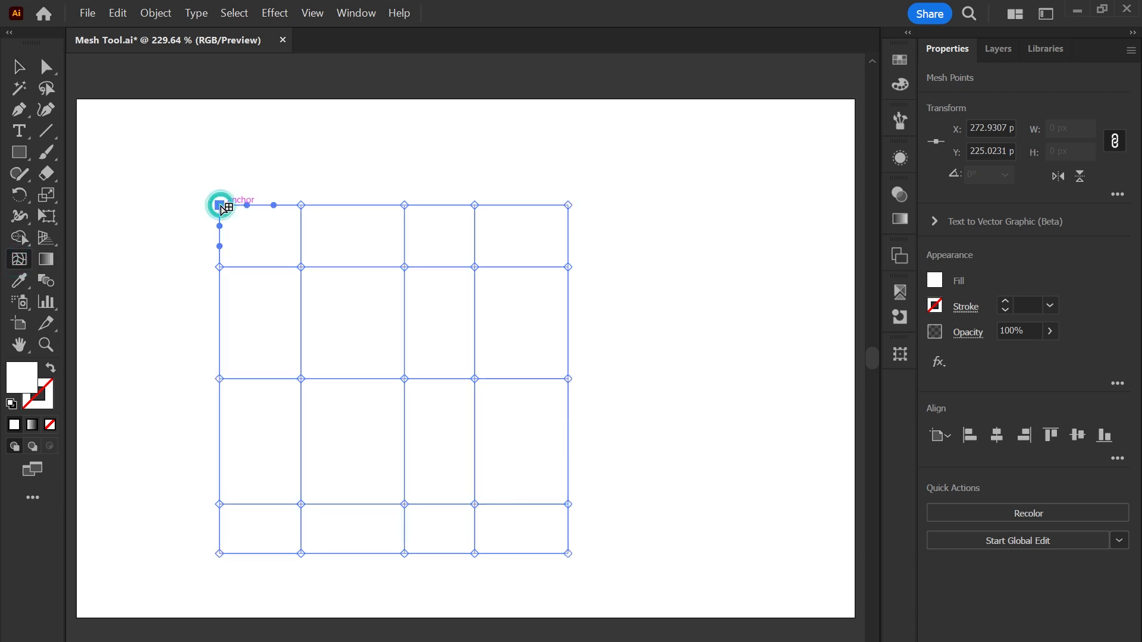
pyautogui.click(900, 61)
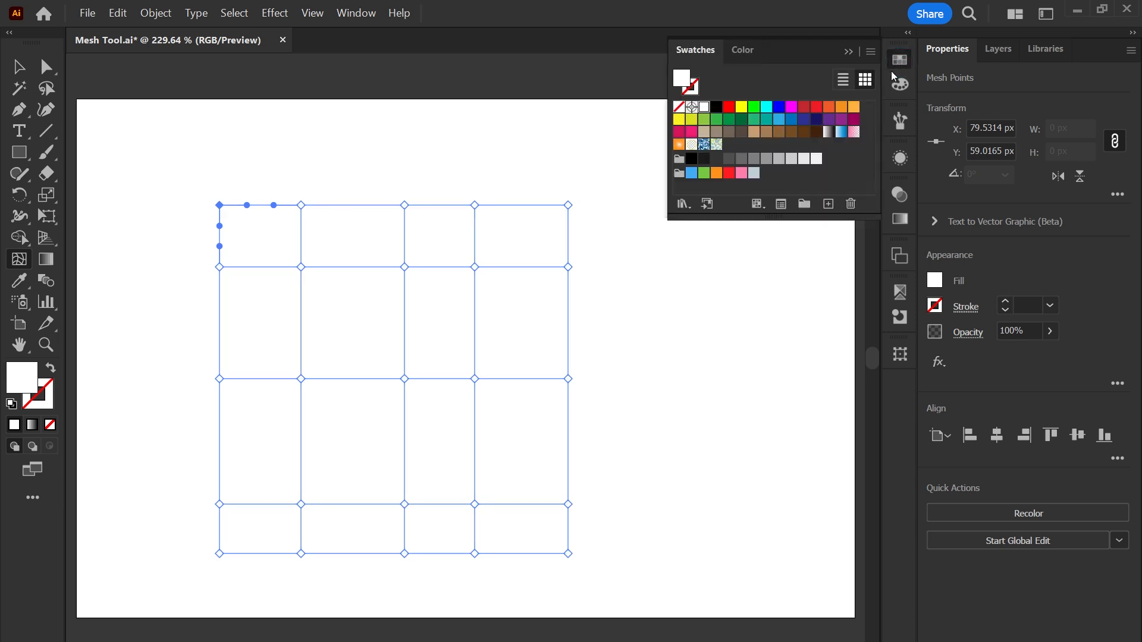
pyautogui.click(792, 108)
pyautogui.click(301, 205)
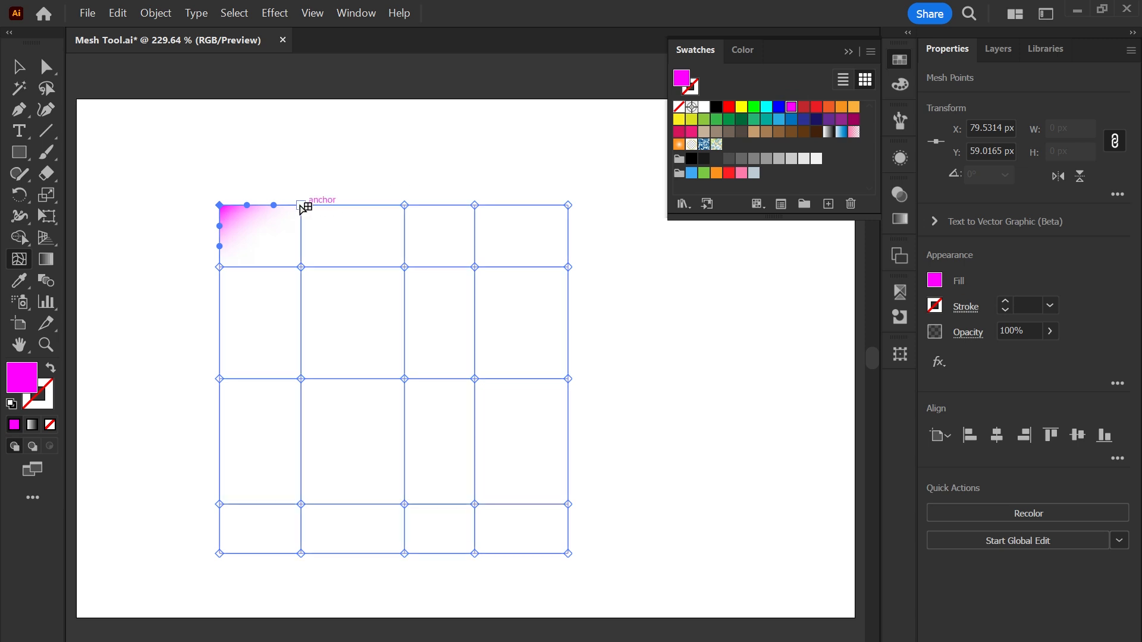
pyautogui.click(805, 110)
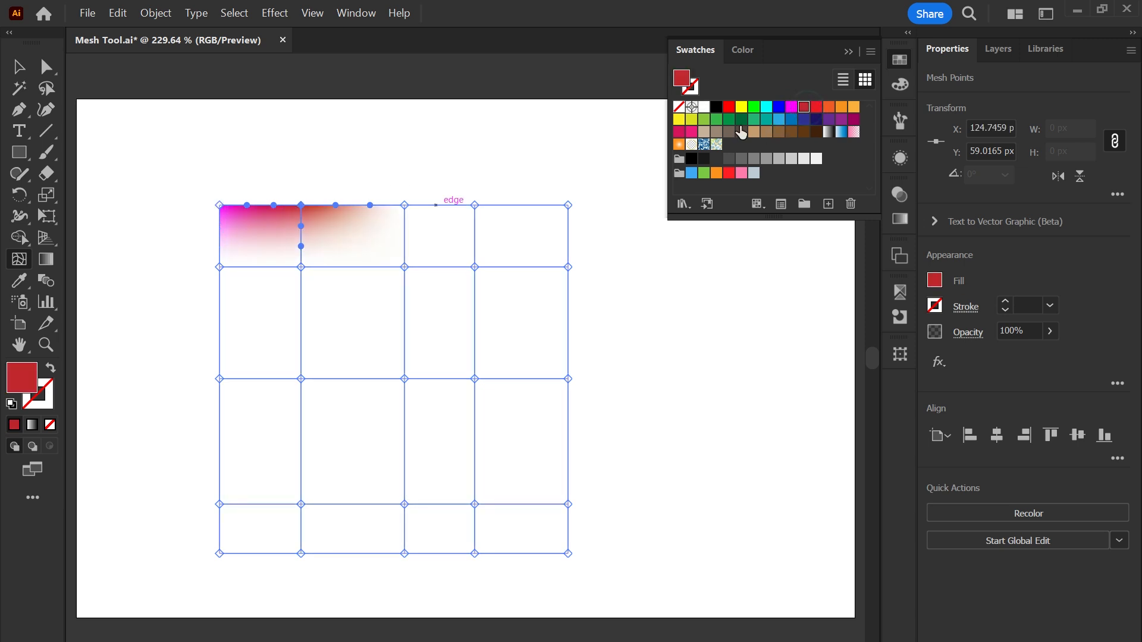
pyautogui.click(405, 206)
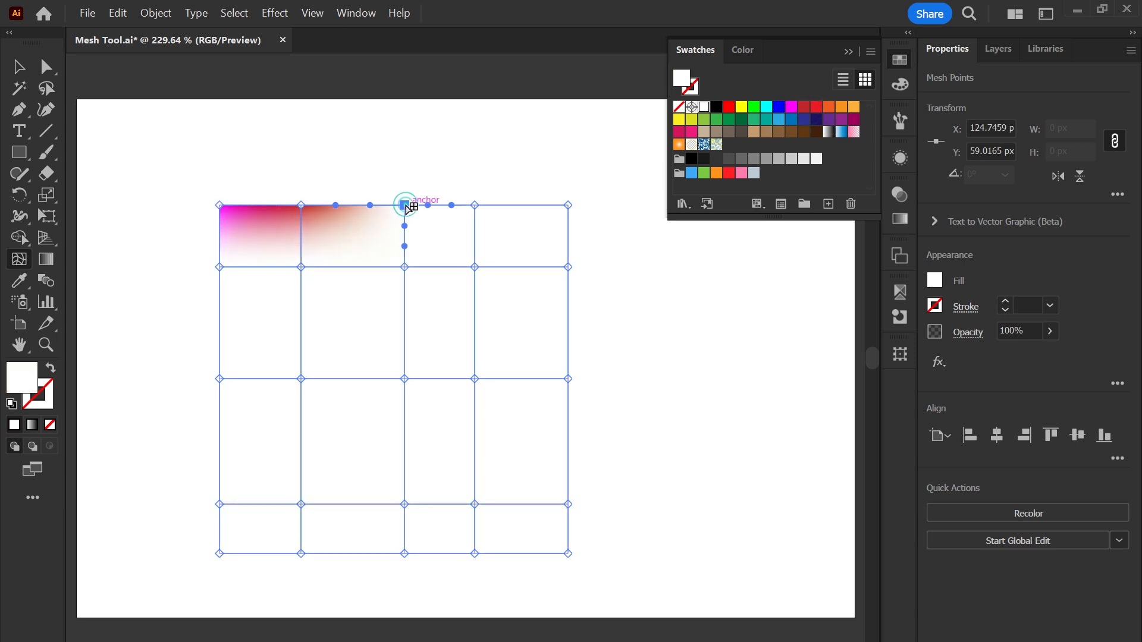
pyautogui.click(841, 107)
pyautogui.click(475, 205)
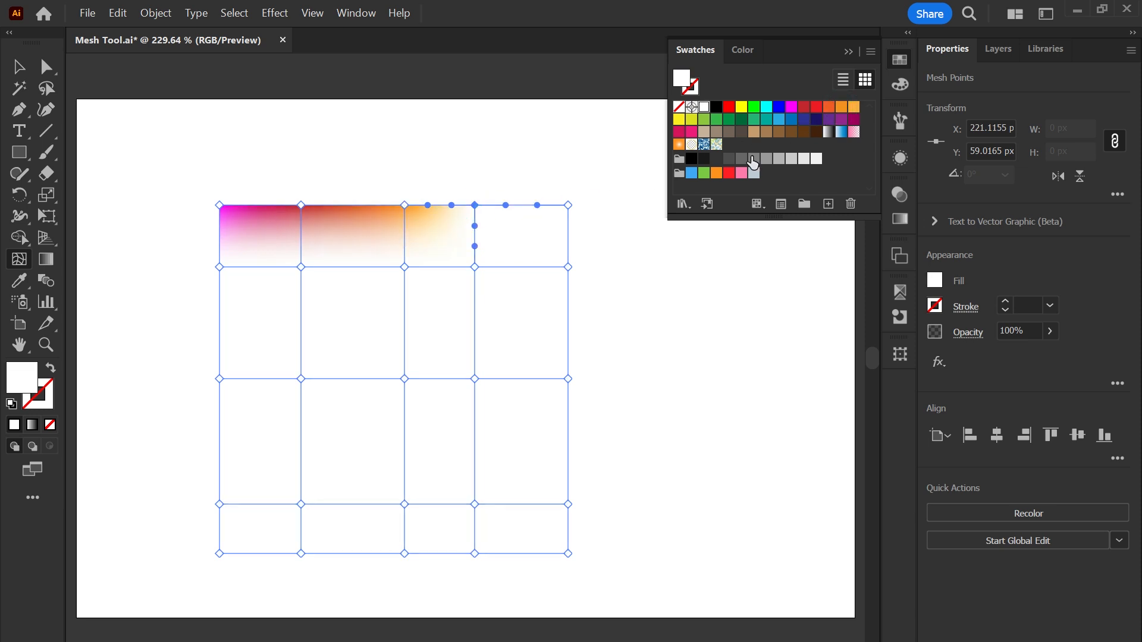
pyautogui.click(741, 107)
# Colour the mesh points down the square's right edge with green, teal green, blue, dark navy and dark magenta, including both corners.
pyautogui.click(568, 205)
pyautogui.click(729, 119)
pyautogui.click(568, 267)
pyautogui.click(754, 119)
pyautogui.click(568, 379)
pyautogui.click(791, 119)
pyautogui.click(568, 504)
pyautogui.click(816, 119)
pyautogui.click(568, 554)
pyautogui.click(853, 119)
# Colour the three inner mesh points on the square's lower edge purple, dark navy and dark brown from right to left, then deselect it.
pyautogui.click(475, 554)
pyautogui.click(828, 119)
pyautogui.click(404, 554)
pyautogui.click(816, 119)
pyautogui.click(301, 554)
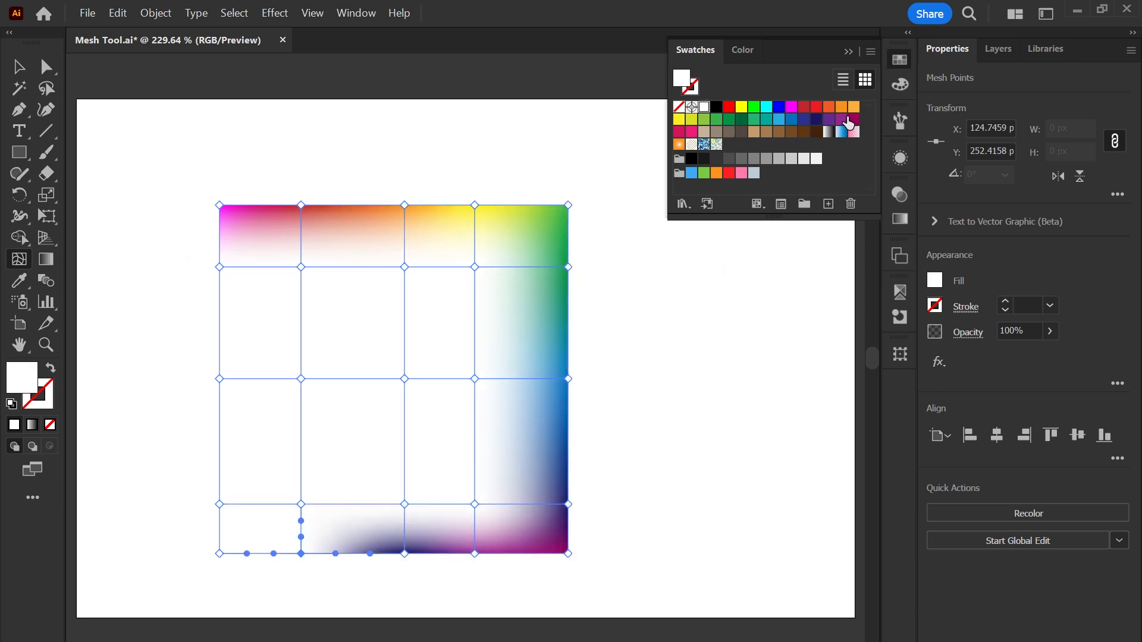
pyautogui.click(816, 131)
pyautogui.press('v')
pyautogui.click(154, 251)
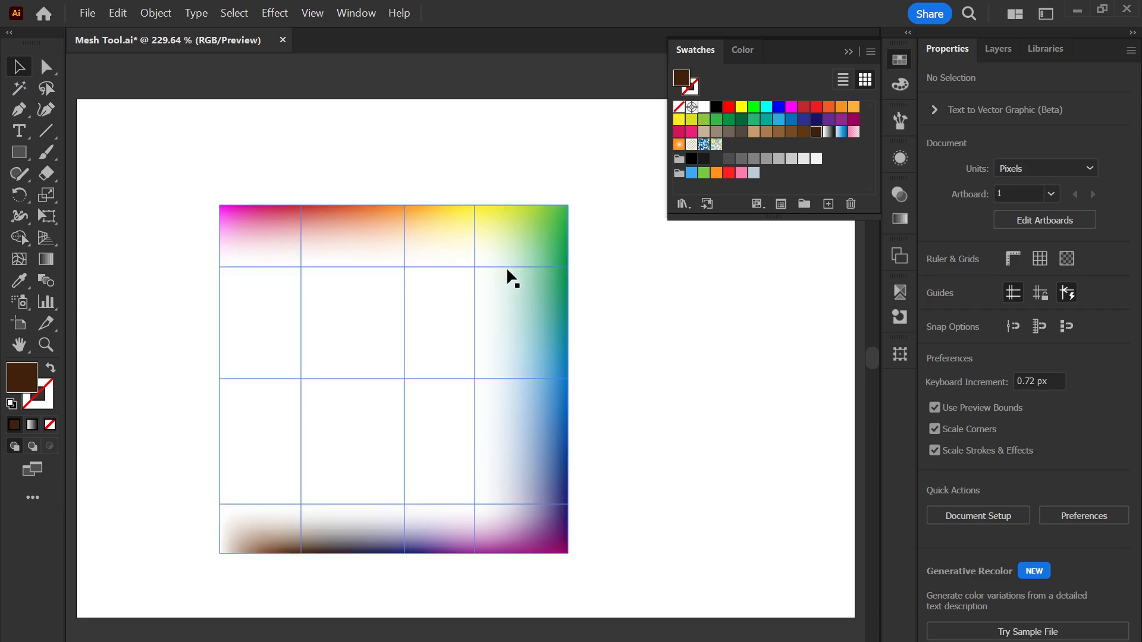
# Delete the coloured mesh square from the artboard.
pyautogui.moveTo(423, 366); pyautogui.dragTo(506, 345)
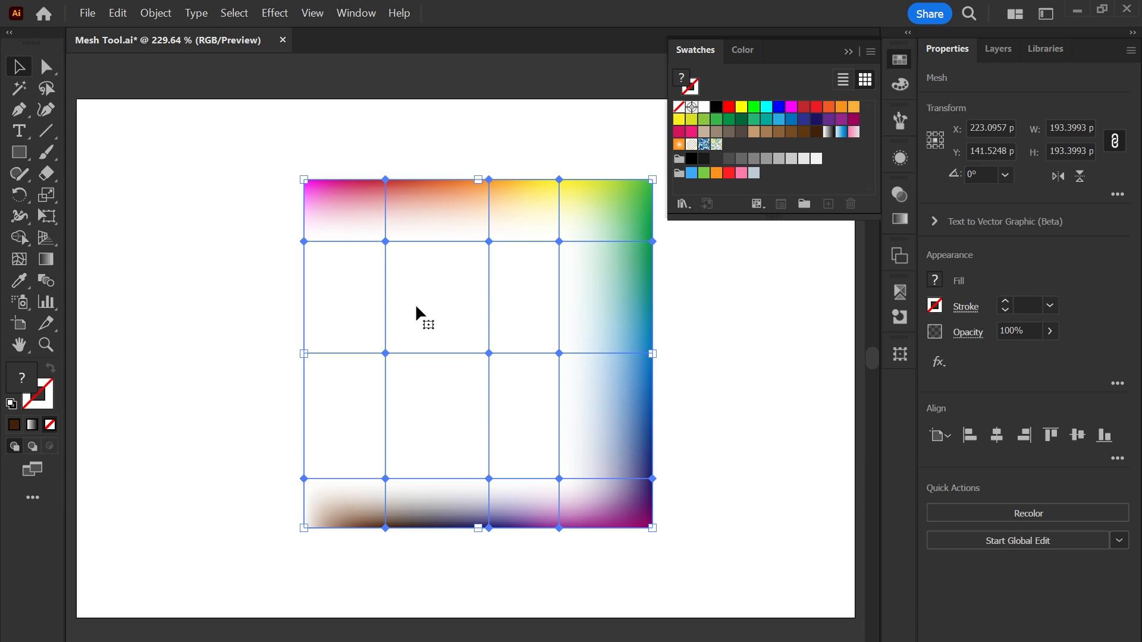
pyautogui.moveTo(462, 412); pyautogui.dragTo(477, 463)
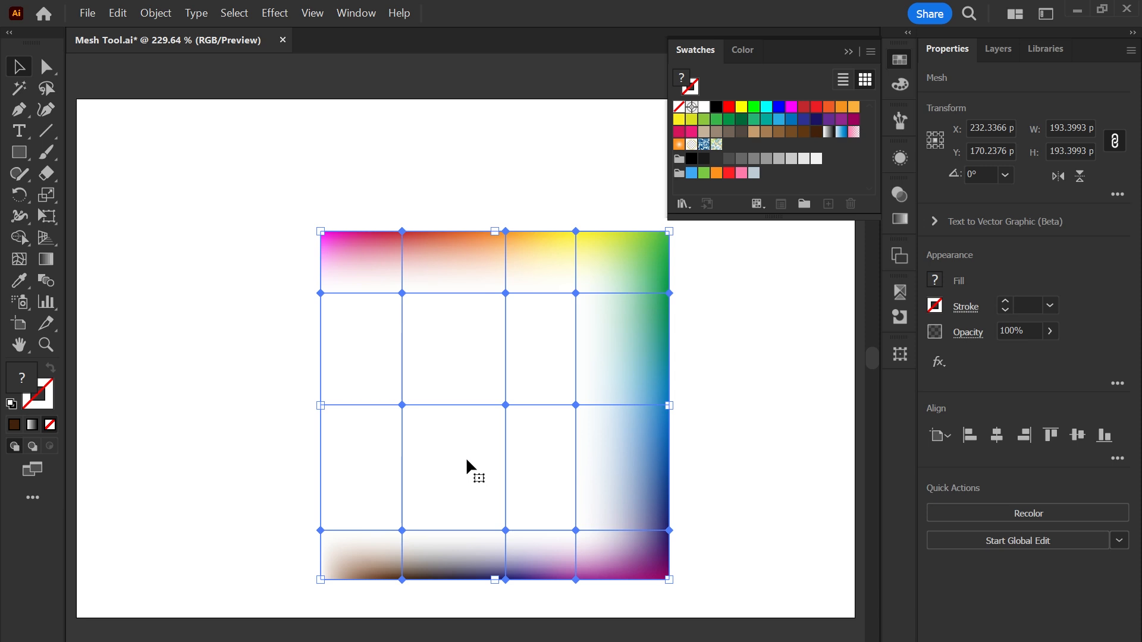
pyautogui.press('Delete')
# Draw a circle about 145 px in diameter near the middle of the artboard.
pyautogui.click(18, 152)
pyautogui.click(114, 194)
pyautogui.moveTo(306, 222); pyautogui.dragTo(566, 453)
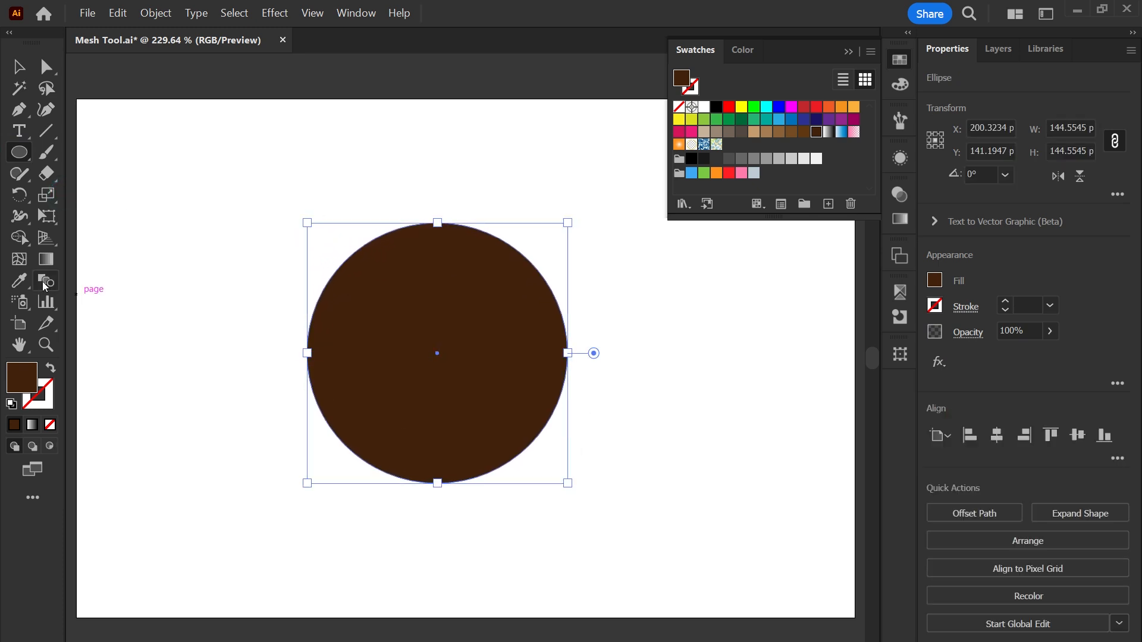
# Add mesh points at the circle's centre and above, below, left and right of it with the Mesh tool.
pyautogui.click(20, 260)
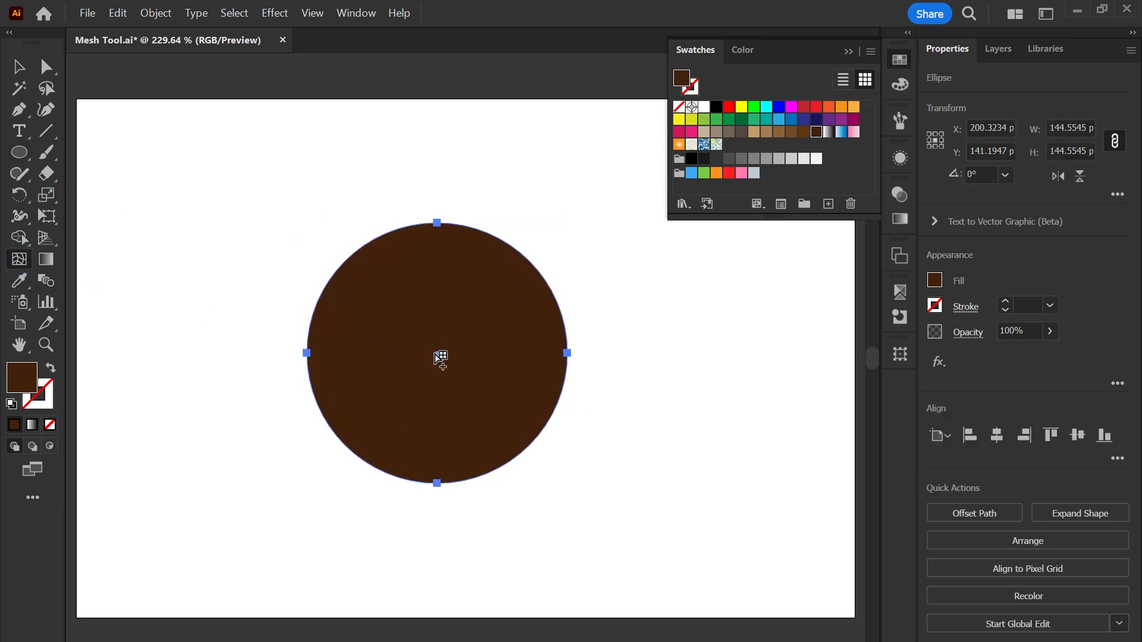
pyautogui.click(438, 353)
pyautogui.click(438, 269)
pyautogui.click(438, 451)
pyautogui.click(360, 354)
pyautogui.click(501, 353)
# Reposition the circular mesh on the artboard and fill all of it with light orange.
pyautogui.click(19, 67)
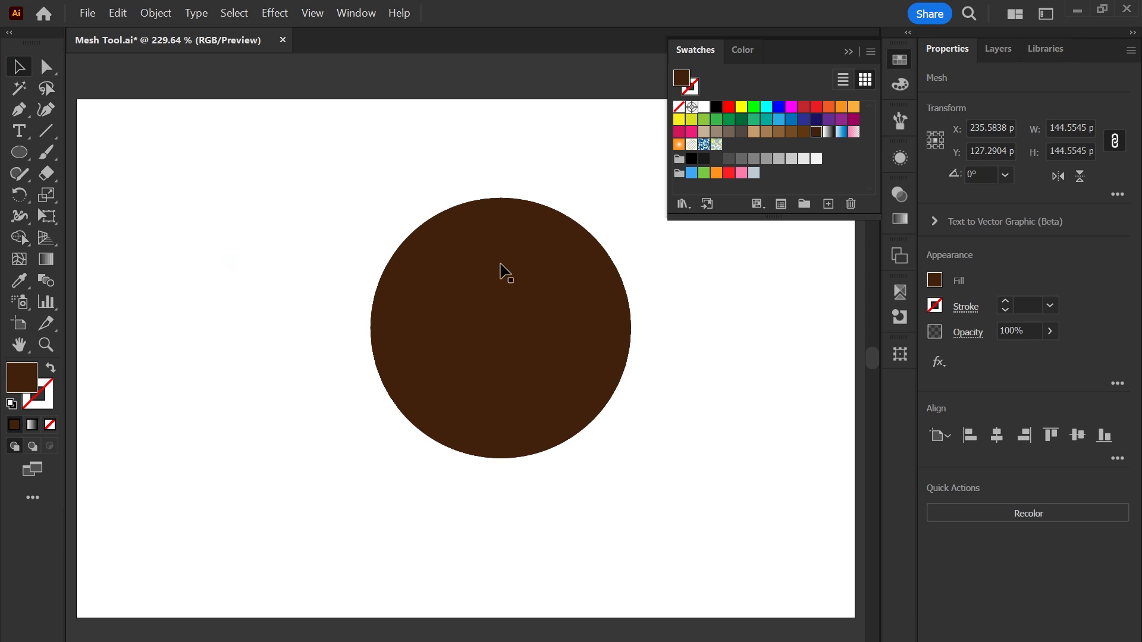
pyautogui.click(276, 242)
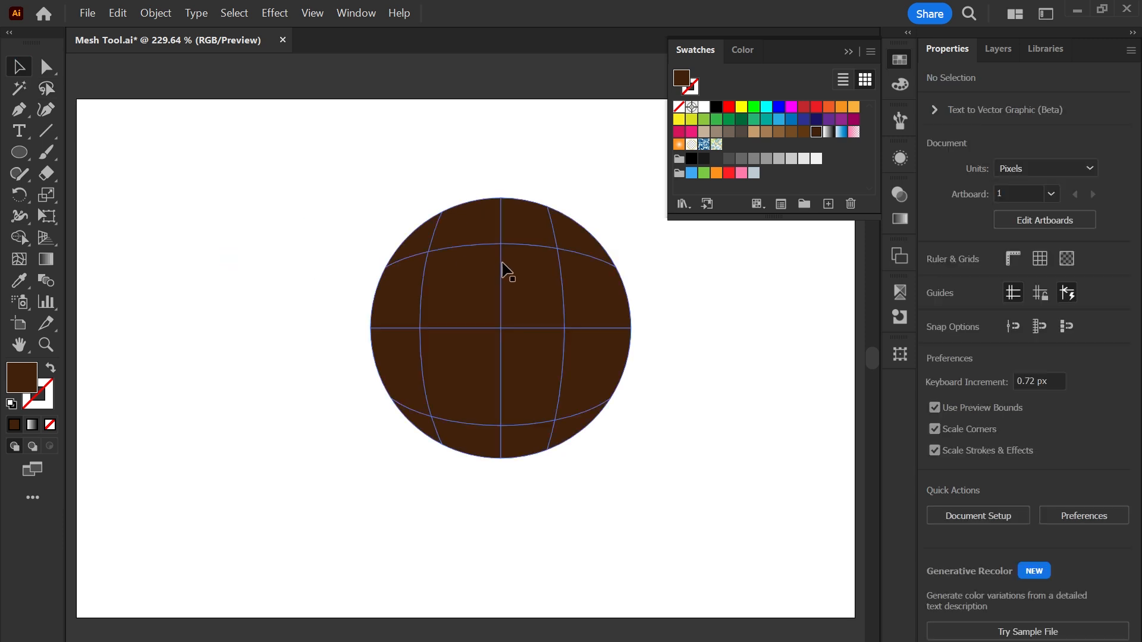
pyautogui.moveTo(504, 305); pyautogui.dragTo(473, 333)
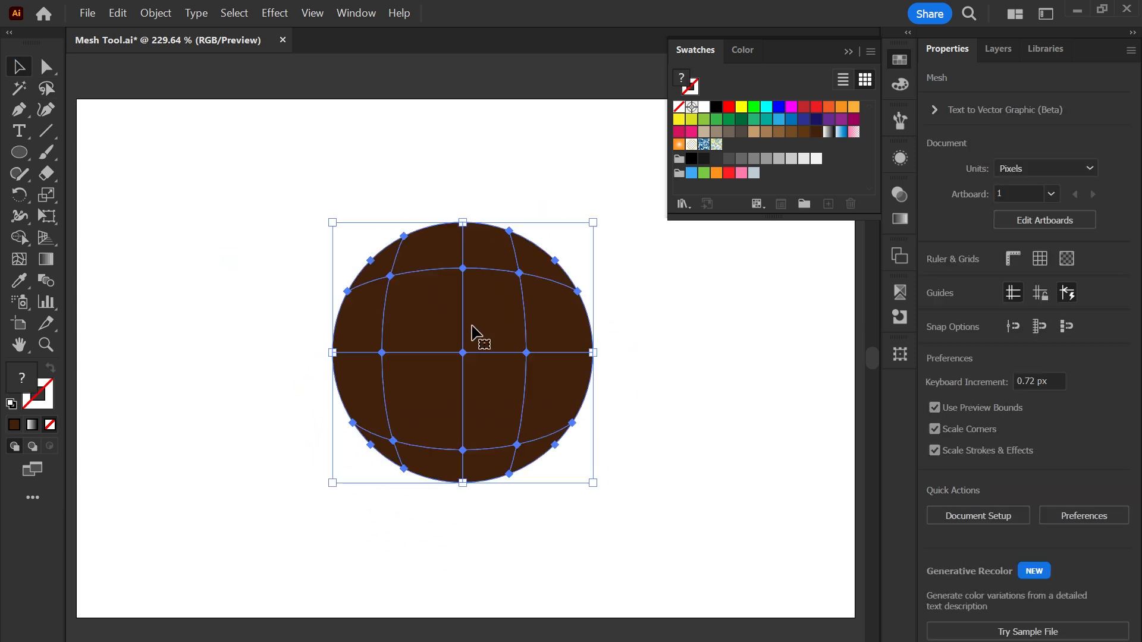
pyautogui.click(853, 107)
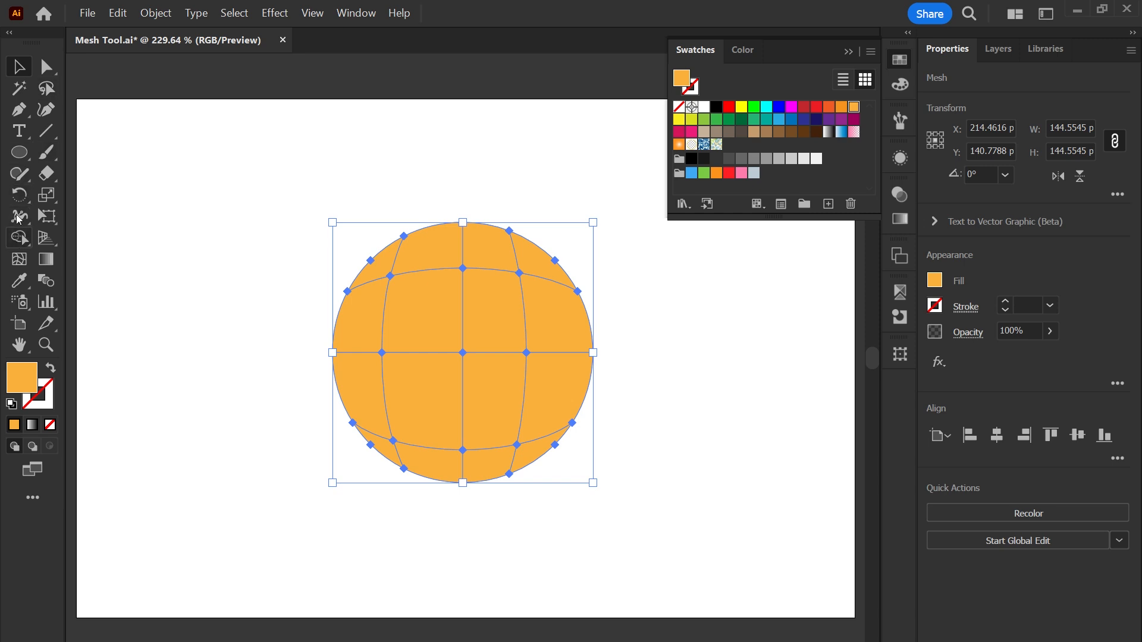
# Lower the colour saturation of the circle's upper-right inner mesh point to about 31%.
pyautogui.click(48, 70)
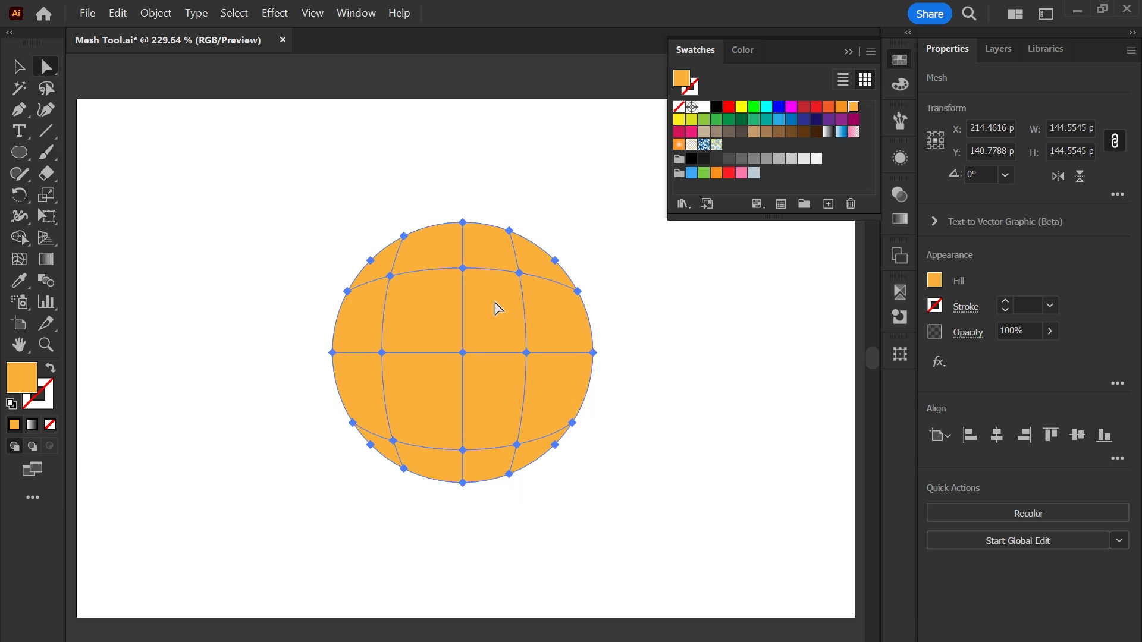
pyautogui.click(519, 275)
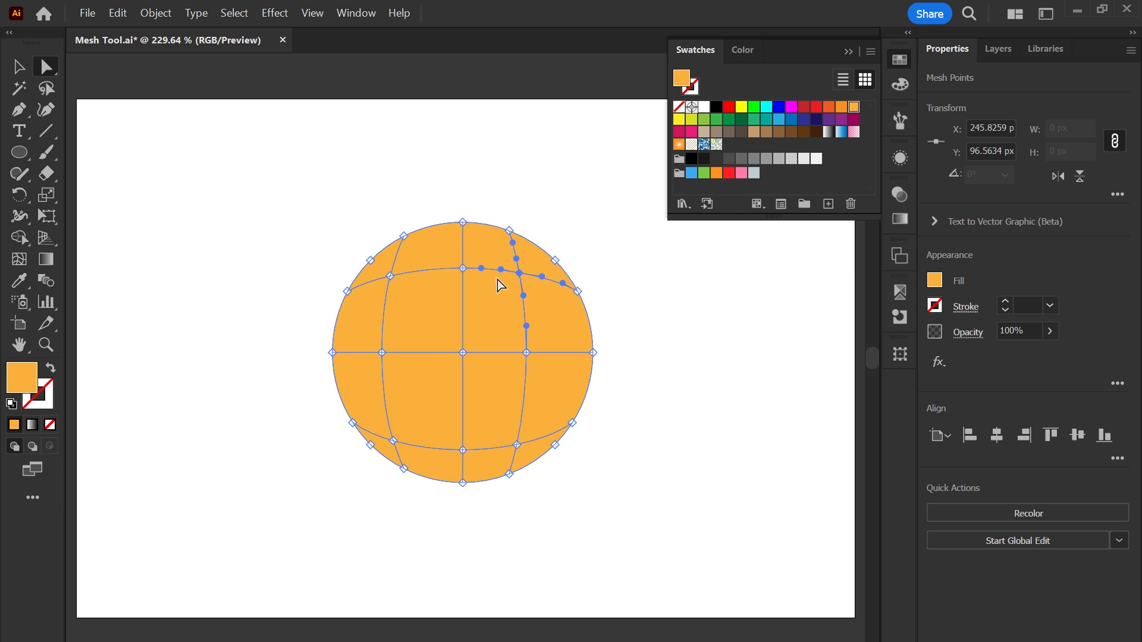
pyautogui.click(899, 85)
pyautogui.click(891, 62)
pyautogui.click(899, 87)
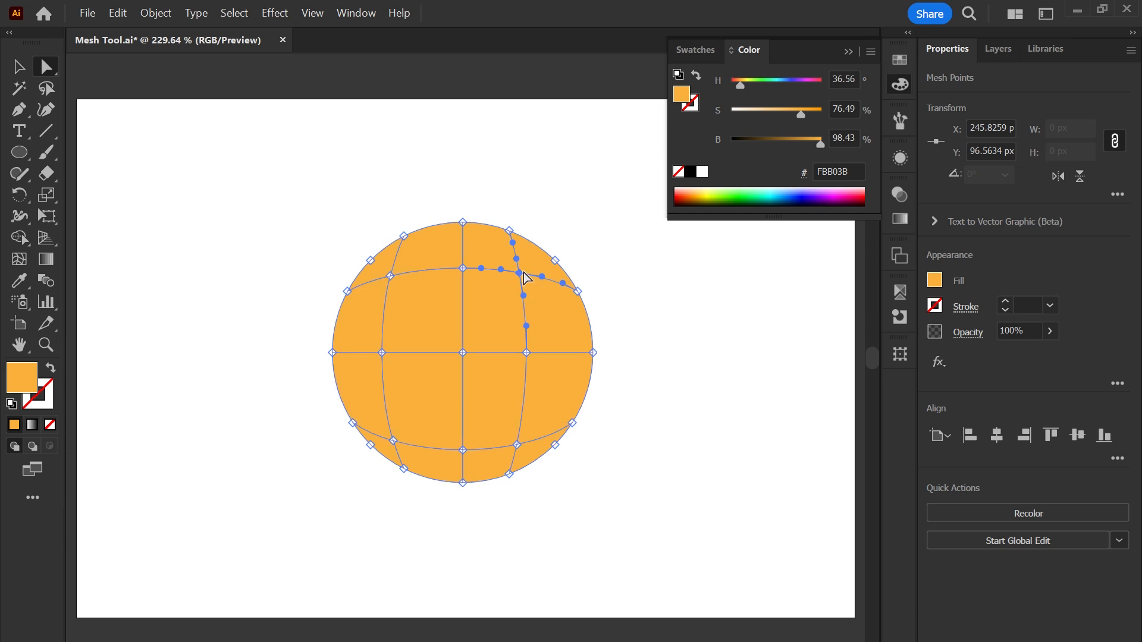
pyautogui.moveTo(801, 114); pyautogui.dragTo(760, 109)
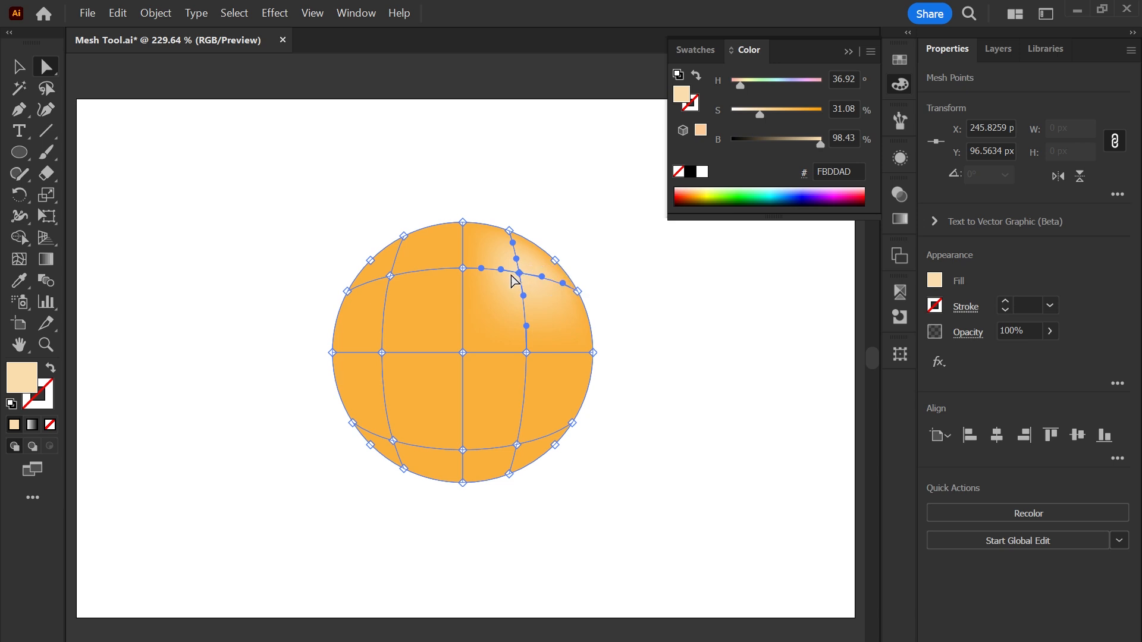
# Set the saturation of the upper-centre inner mesh point to about 50% and the middle-right inner mesh point to about 43%.
pyautogui.click(464, 269)
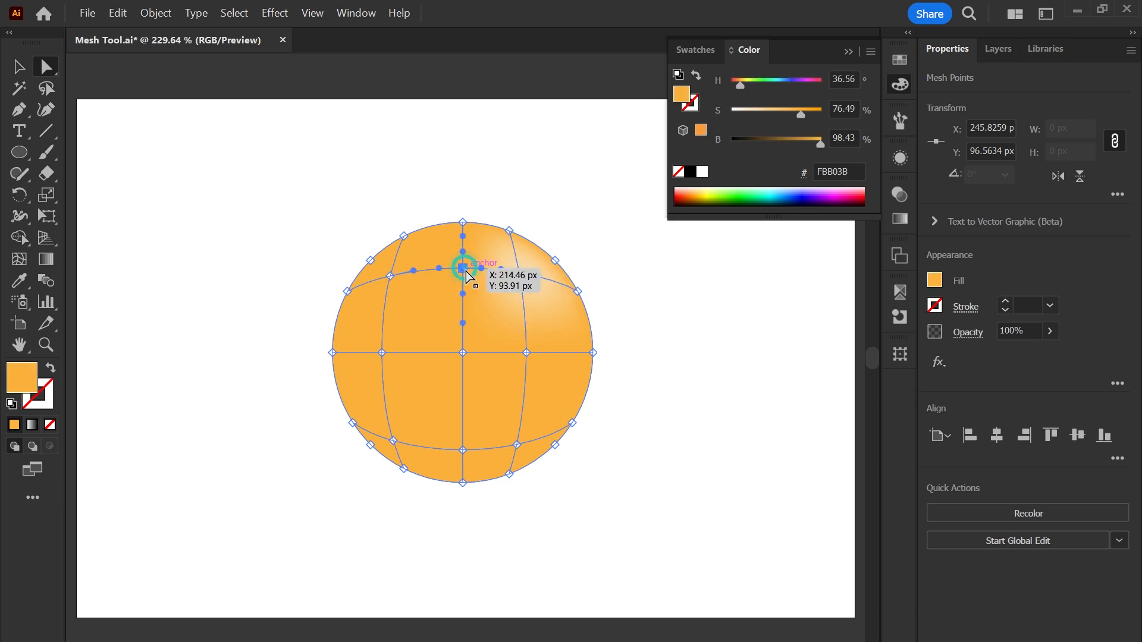
pyautogui.moveTo(801, 116); pyautogui.dragTo(776, 114)
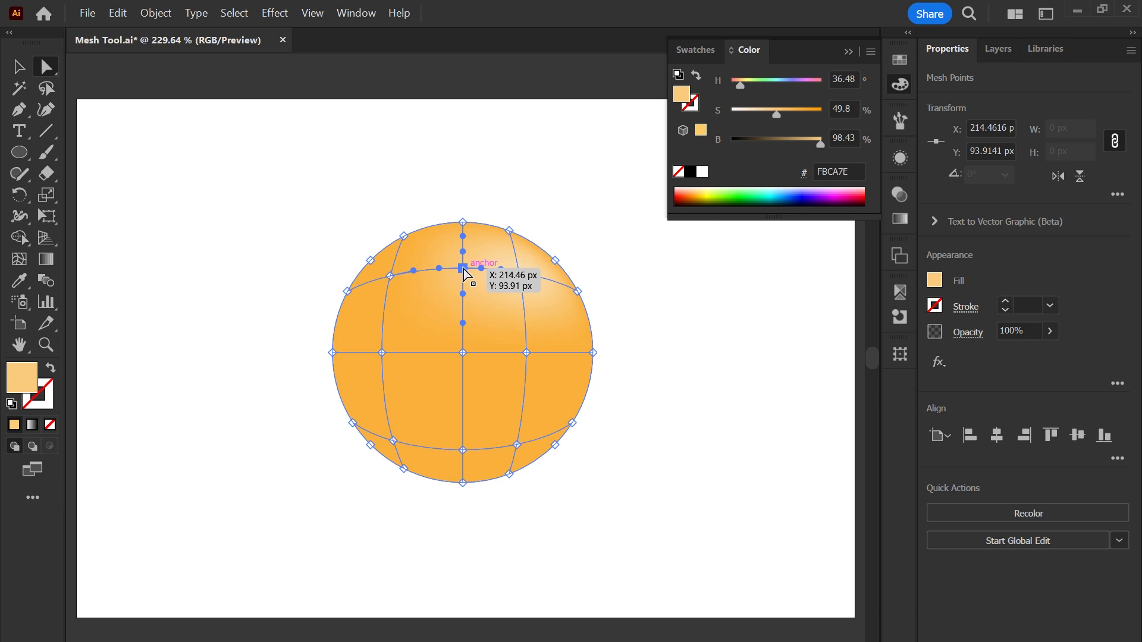
pyautogui.click(526, 353)
pyautogui.moveTo(801, 115); pyautogui.dragTo(771, 113)
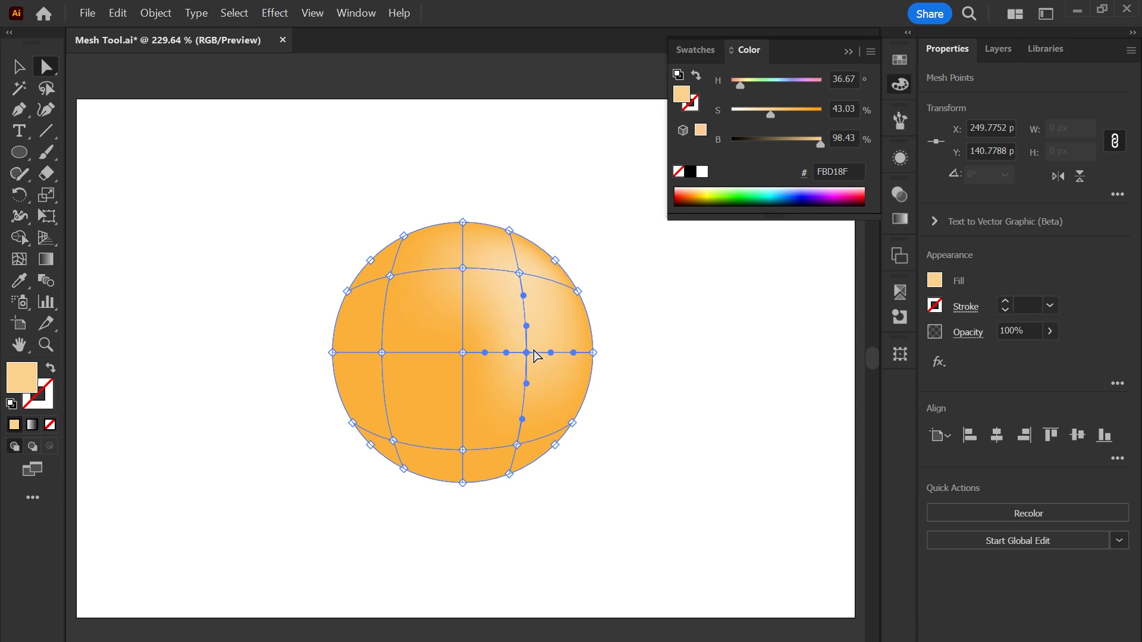
# Lower the brightness of the circle's lower-left inner mesh point to about 55% and the lower-centre inner mesh point to about 70%.
pyautogui.click(394, 441)
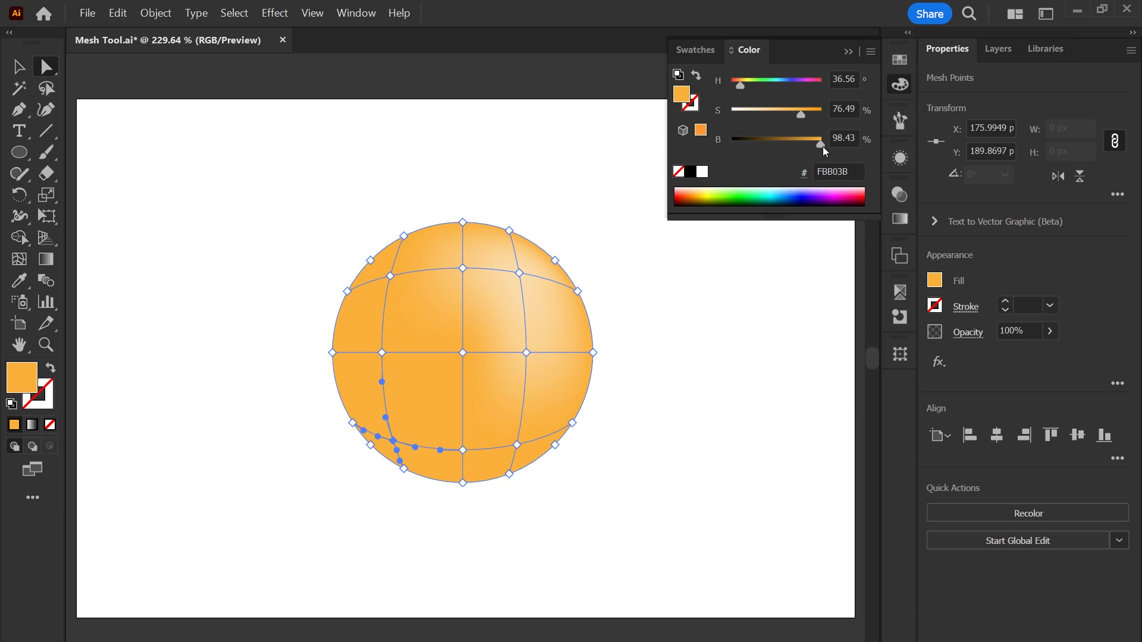
pyautogui.moveTo(823, 145); pyautogui.dragTo(781, 142)
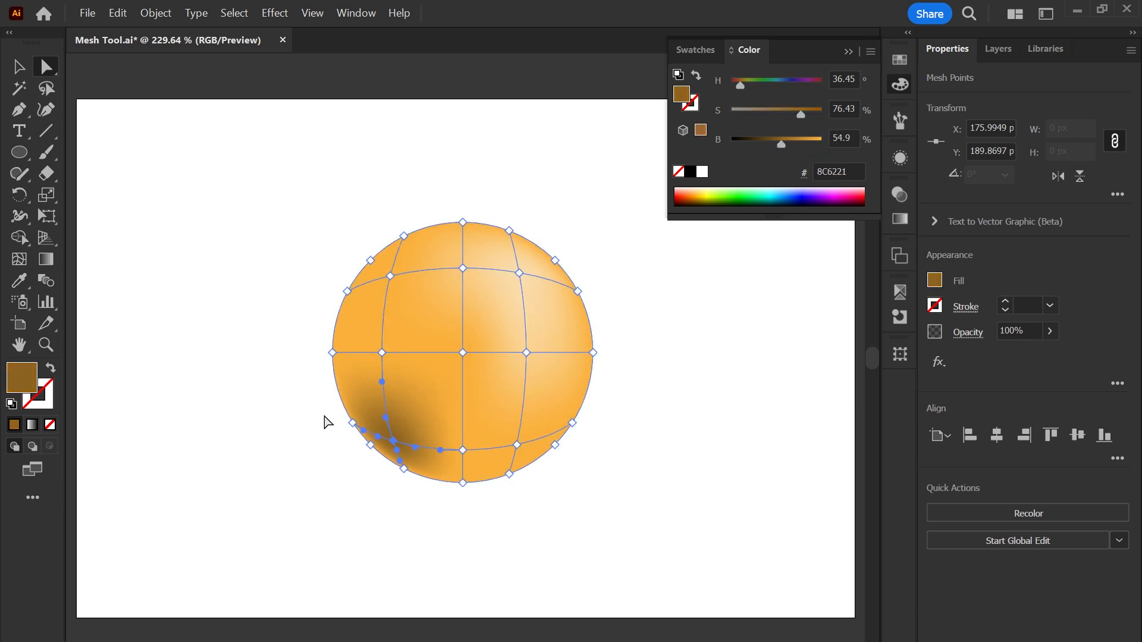
pyautogui.click(464, 451)
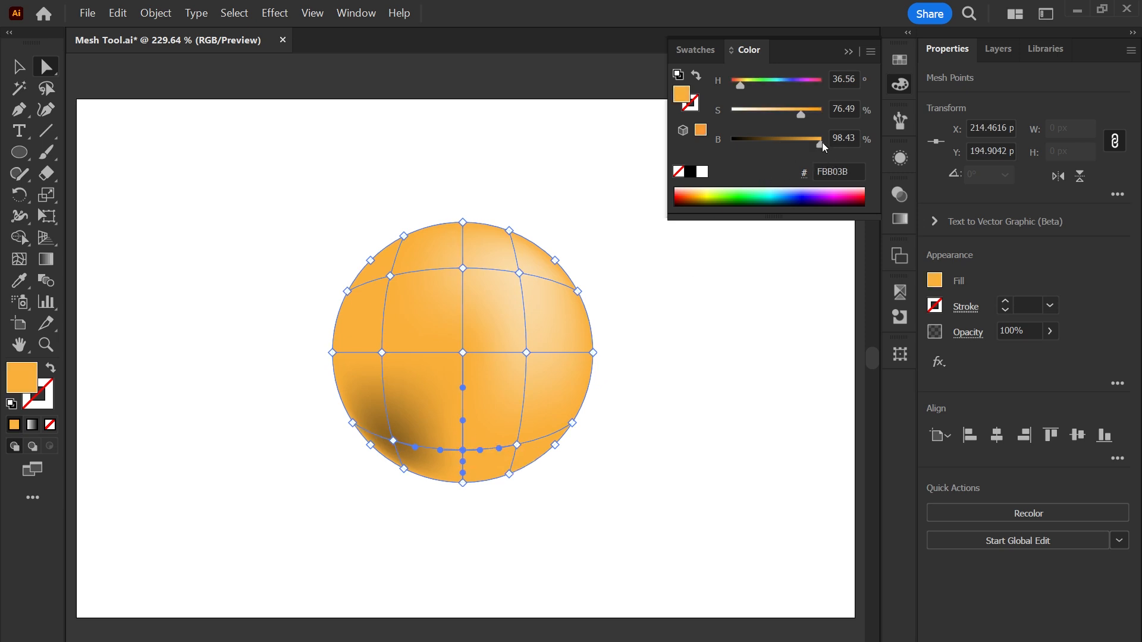
pyautogui.click(393, 441)
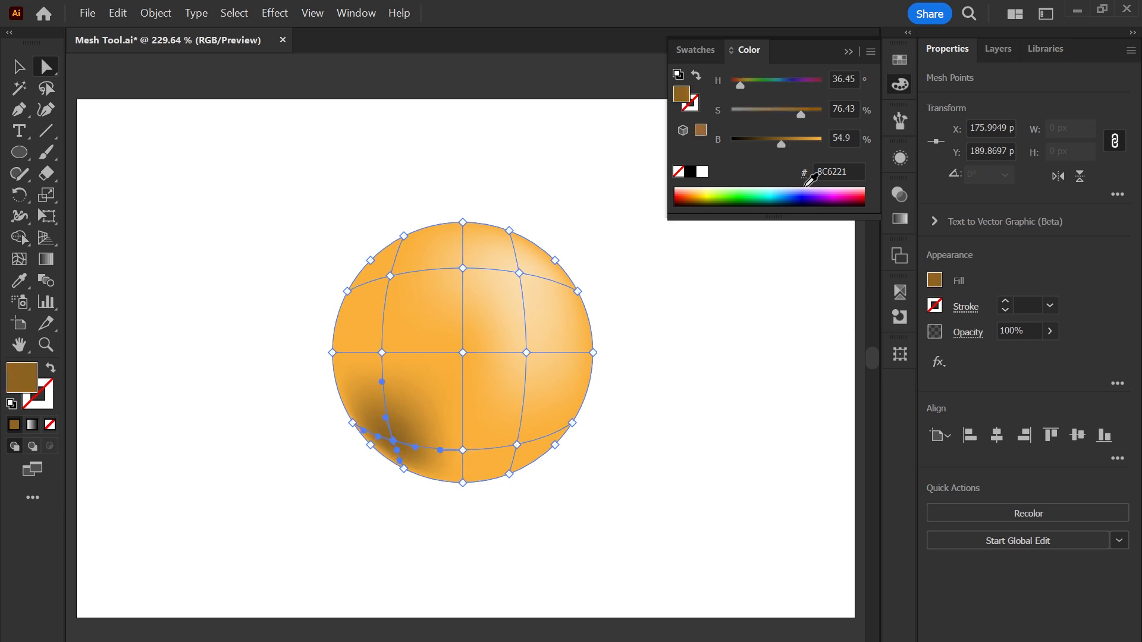
pyautogui.click(462, 450)
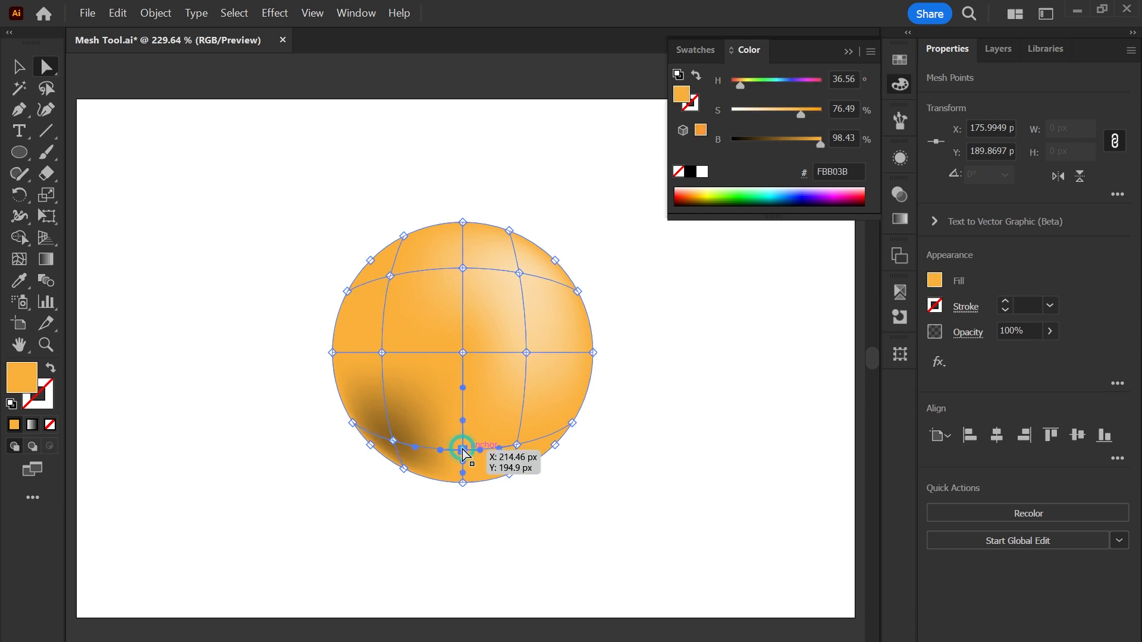
pyautogui.moveTo(826, 142); pyautogui.dragTo(797, 140)
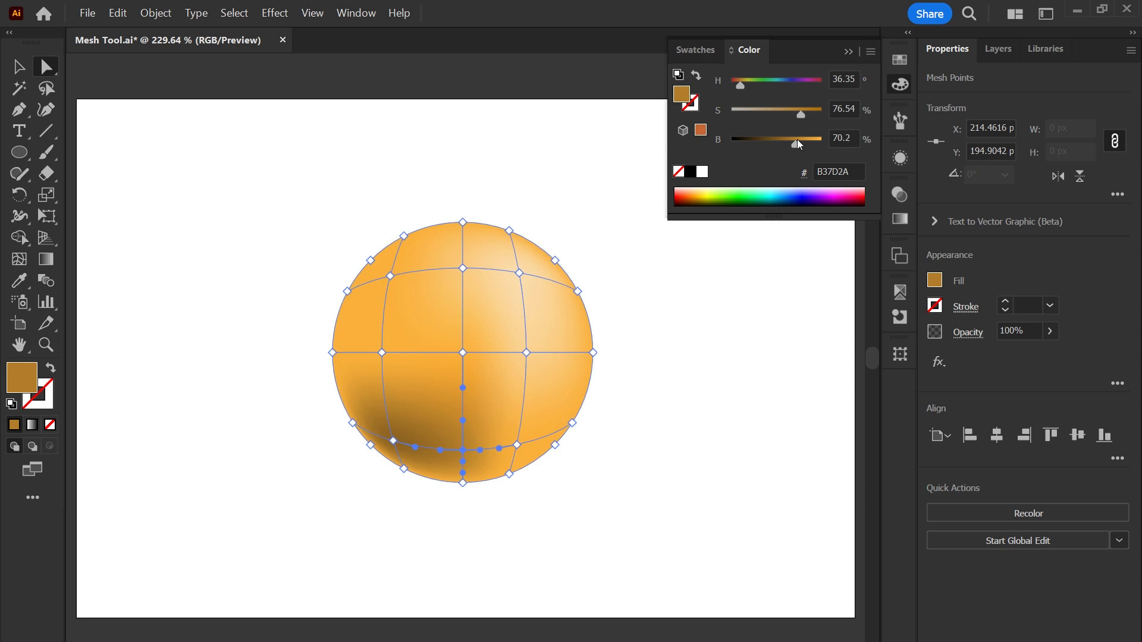
# Darken the middle-left inner mesh point to a brightness of about 76% and deselect the mesh.
pyautogui.click(382, 354)
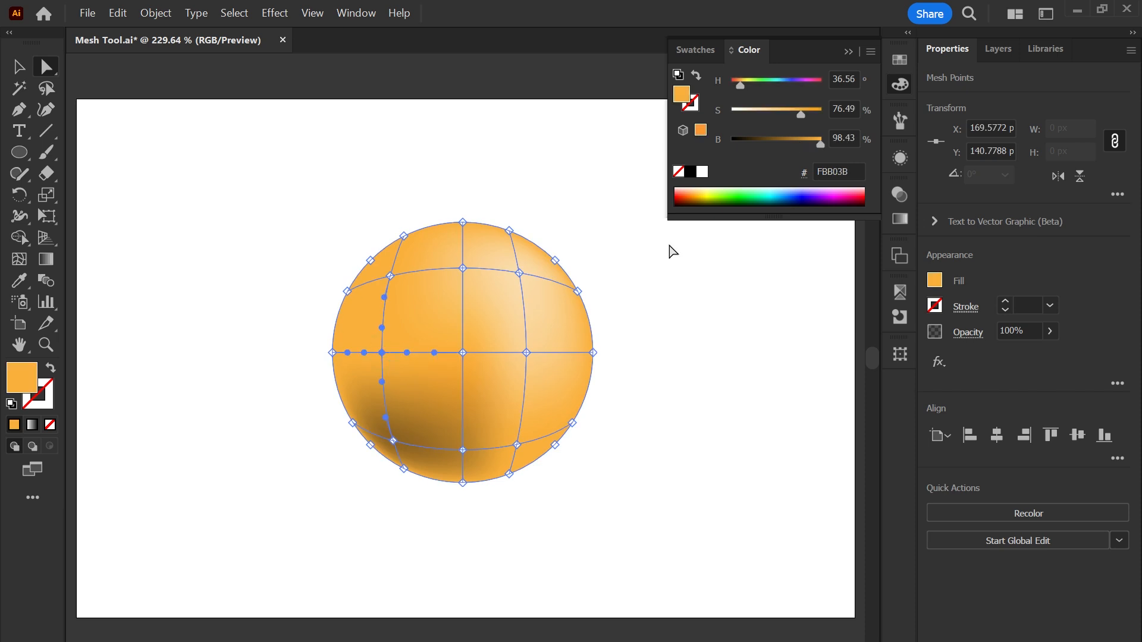
pyautogui.moveTo(821, 142); pyautogui.dragTo(801, 144)
pyautogui.click(501, 520)
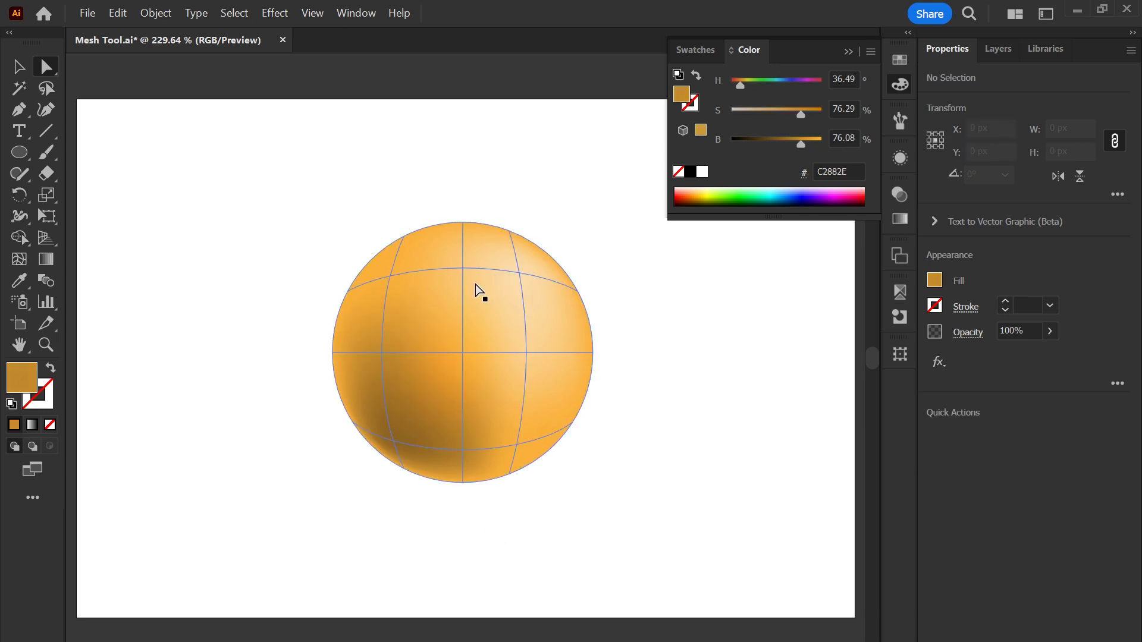
# Set the upper-left inner mesh point's saturation to about 58% and the lower-right inner mesh point's brightness to about 85%.
pyautogui.click(390, 280)
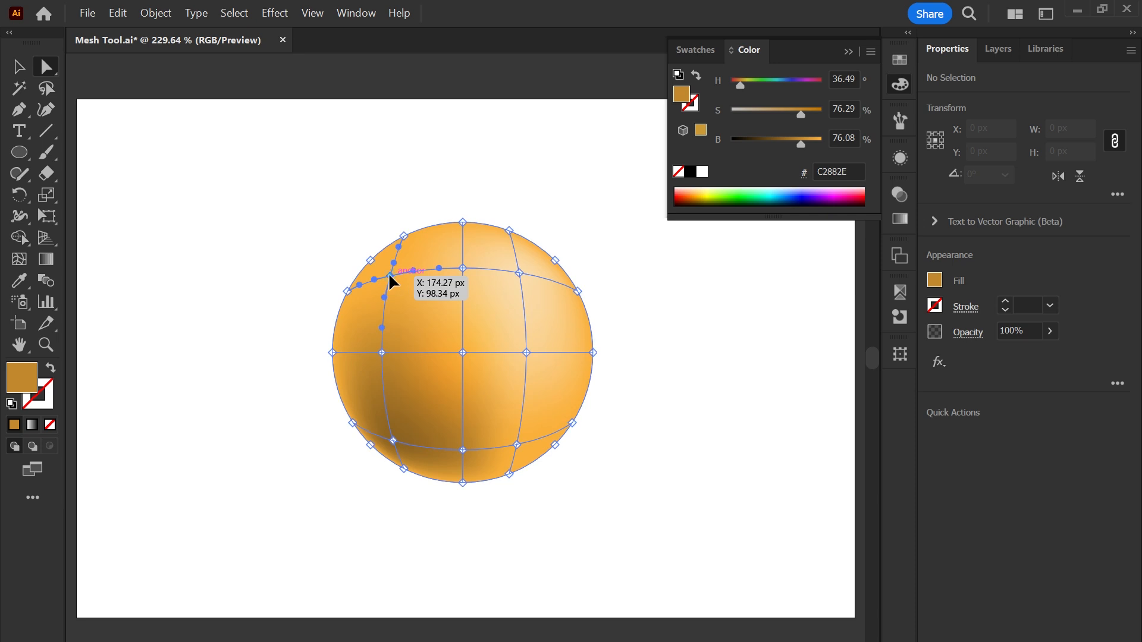
pyautogui.moveTo(799, 116); pyautogui.dragTo(782, 113)
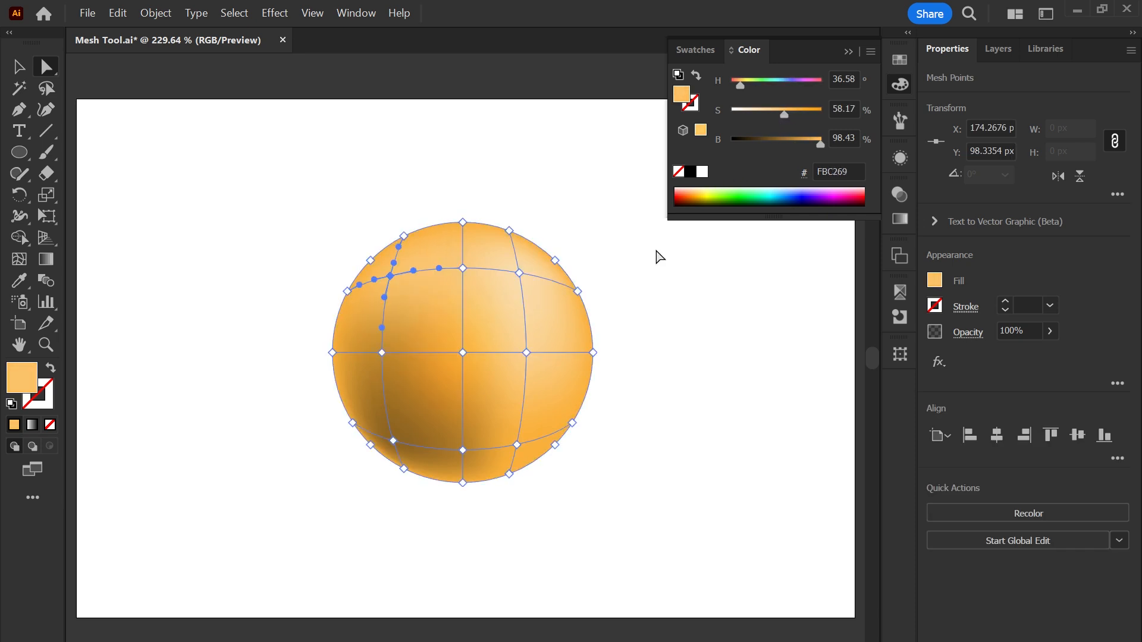
pyautogui.click(517, 446)
pyautogui.moveTo(819, 143); pyautogui.dragTo(806, 139)
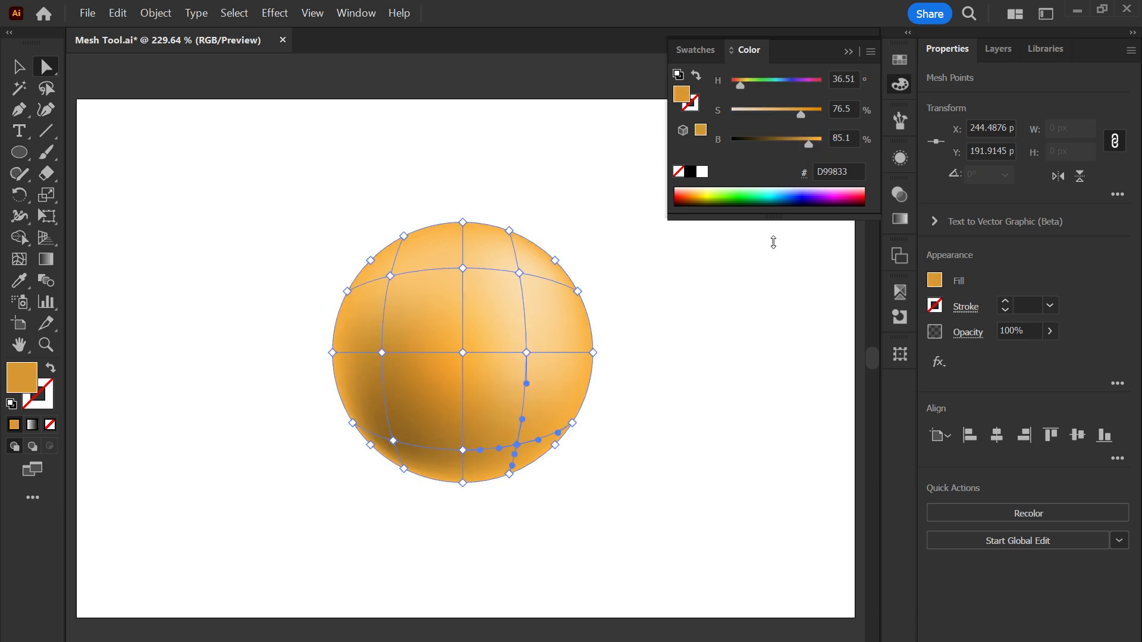
pyautogui.click(736, 344)
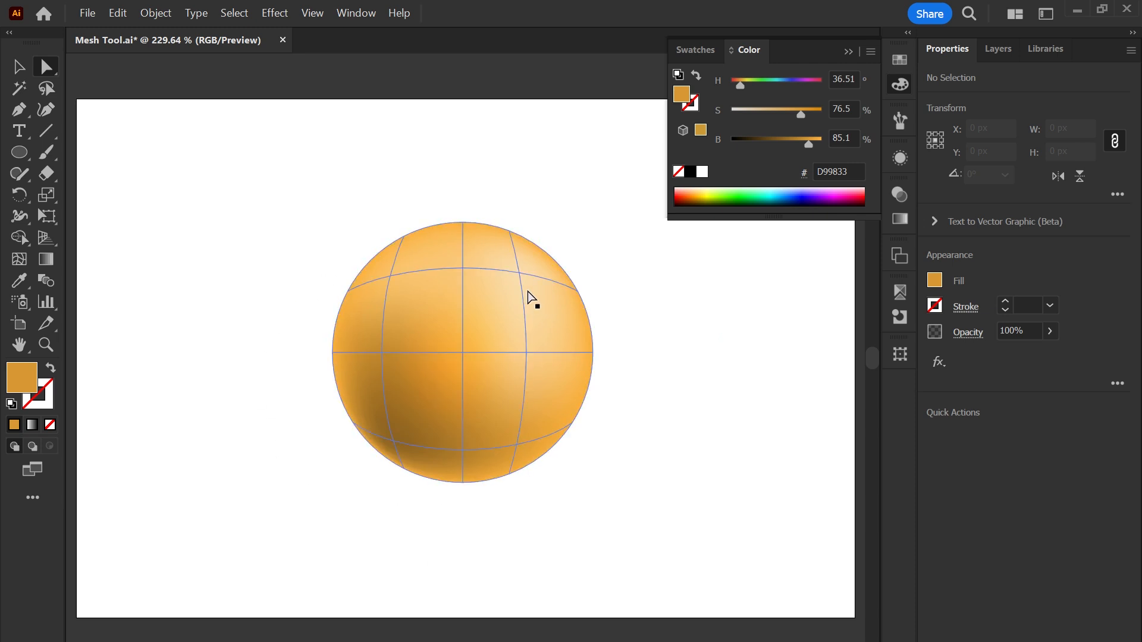
# Collapse the color controls and delete the whole shaded sphere from the artboard.
pyautogui.press('v')
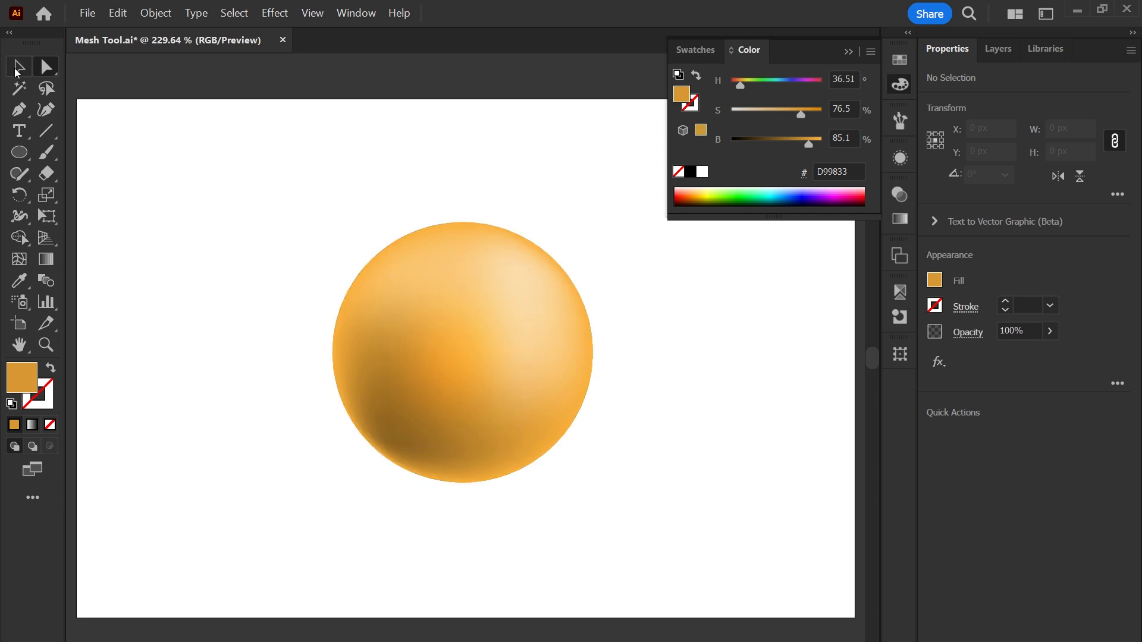
pyautogui.click(848, 52)
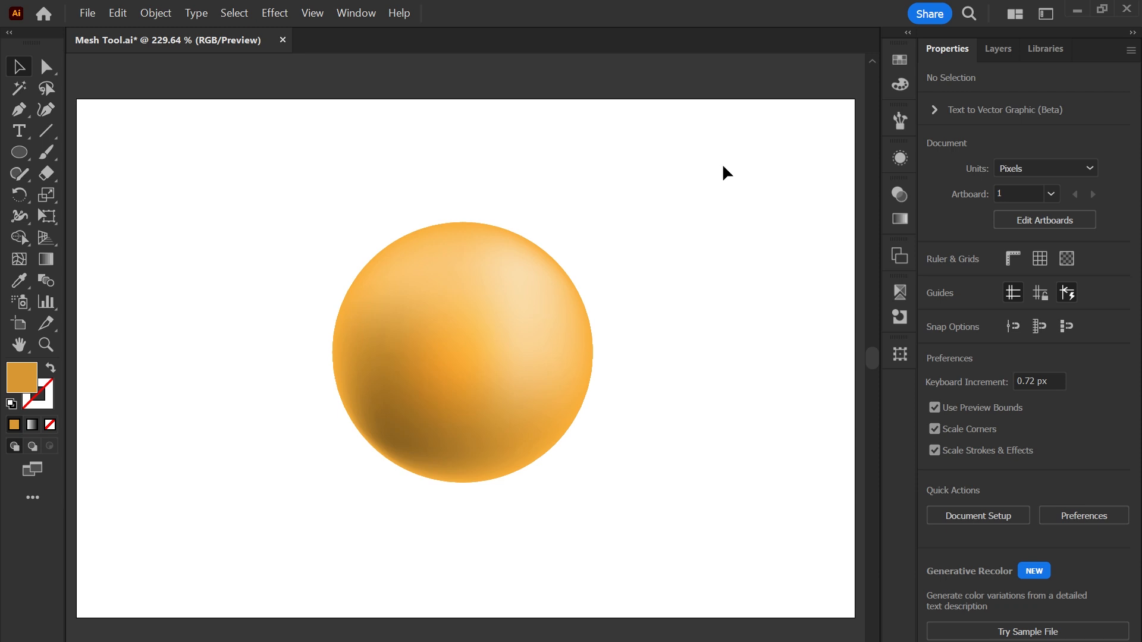
pyautogui.moveTo(731, 163); pyautogui.dragTo(245, 576)
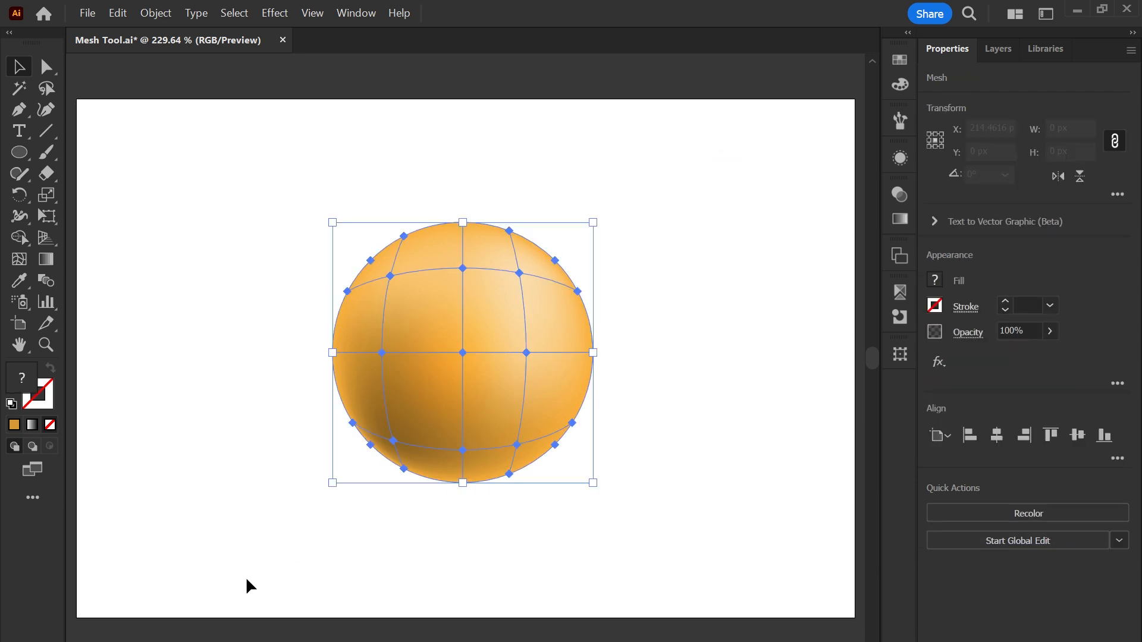
pyautogui.moveTo(481, 407); pyautogui.dragTo(409, 401)
pyautogui.press('Delete')
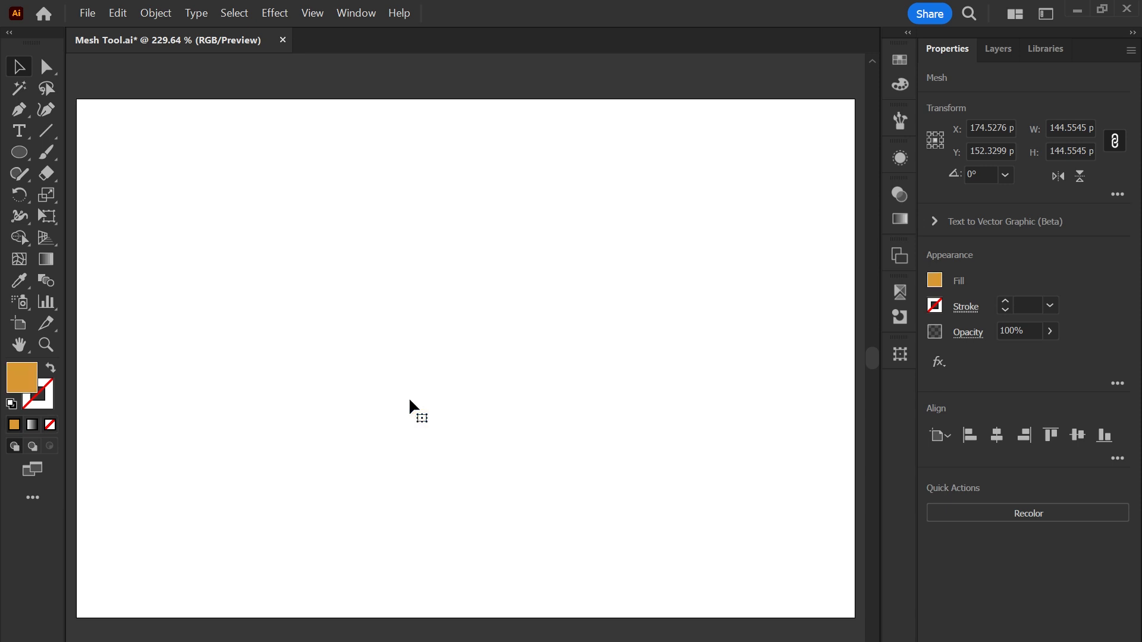
# Move the burger photo from the pasteboard onto the artboard, fit the artboard in the window and deselect everything.
pyautogui.hotkey('ctrl', '-')
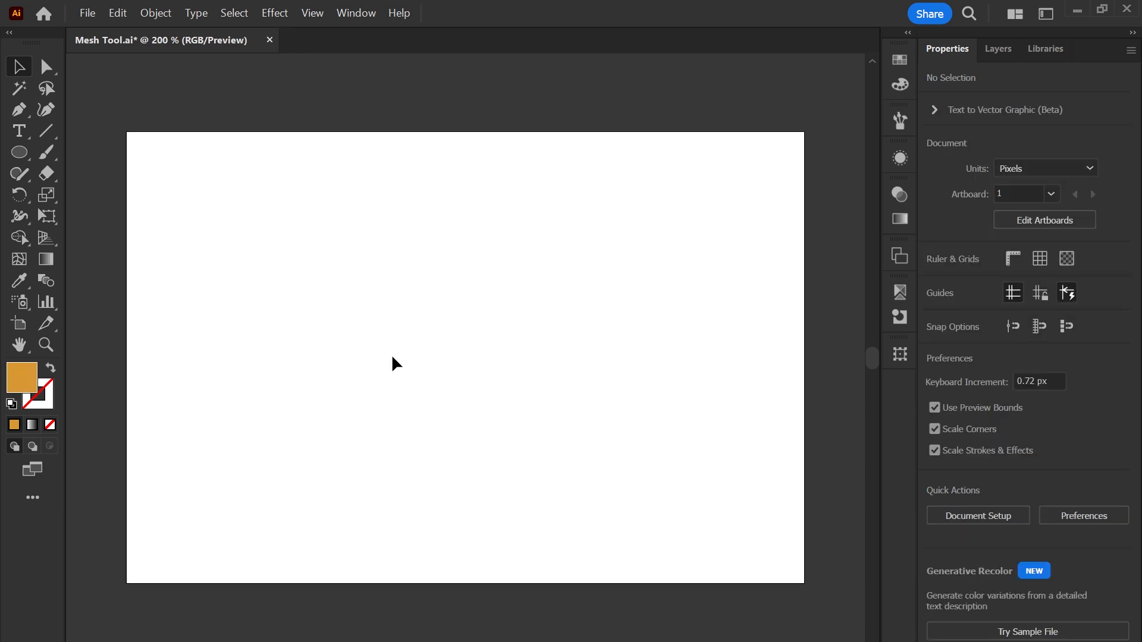
pyautogui.hotkey('ctrl', '-')
pyautogui.hotkey('ctrl', '-')
pyautogui.hotkey('ctrl', '-')
pyautogui.hotkey('ctrl', '-')
pyautogui.hotkey('ctrl', '-')
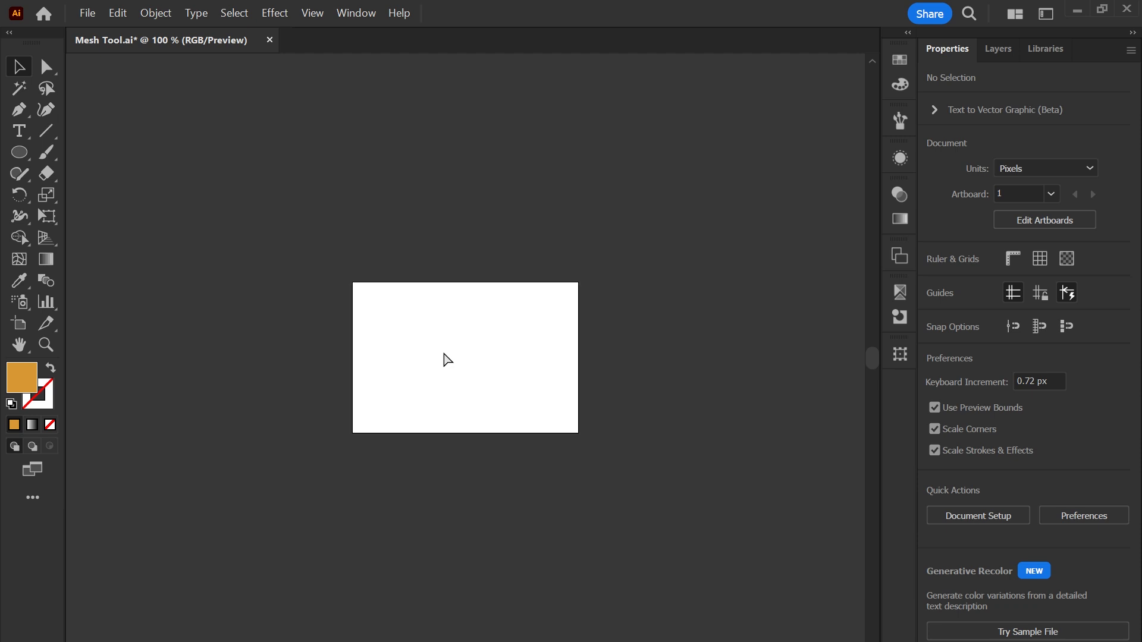
pyautogui.moveTo(241, 381); pyautogui.dragTo(473, 379)
pyautogui.hotkey('ctrl', '0')
pyautogui.hotkey('ctrl', 'shift', 'a')
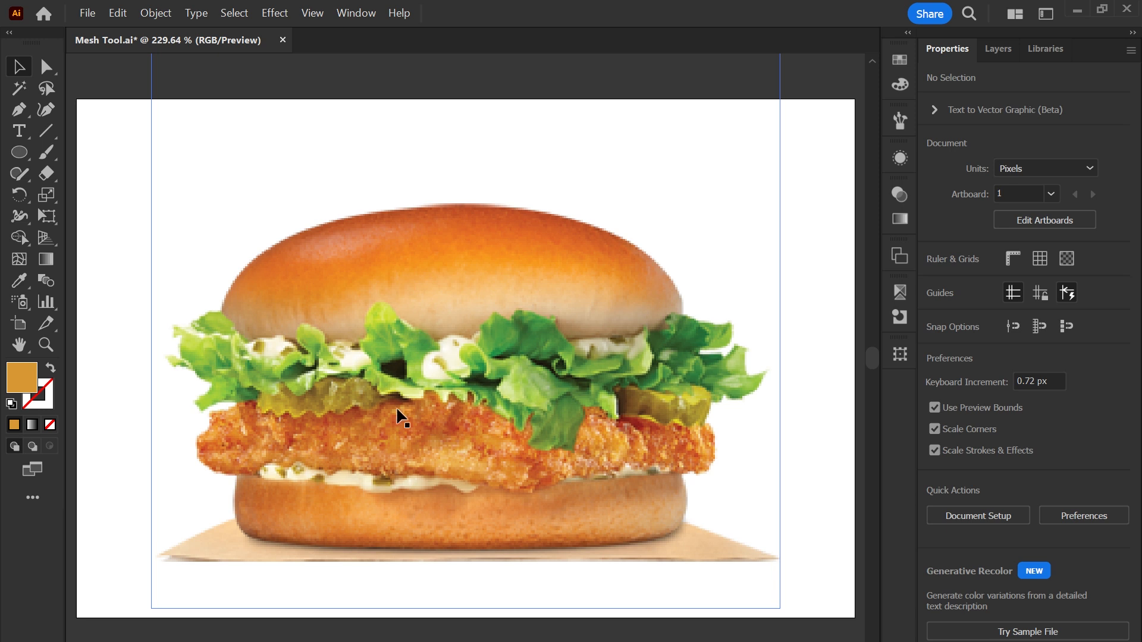
# Examine the pixel detail of the burger photo up close around the lettuce tip and the top bun.
pyautogui.press('z')
pyautogui.moveTo(408, 280); pyautogui.dragTo(801, 562)
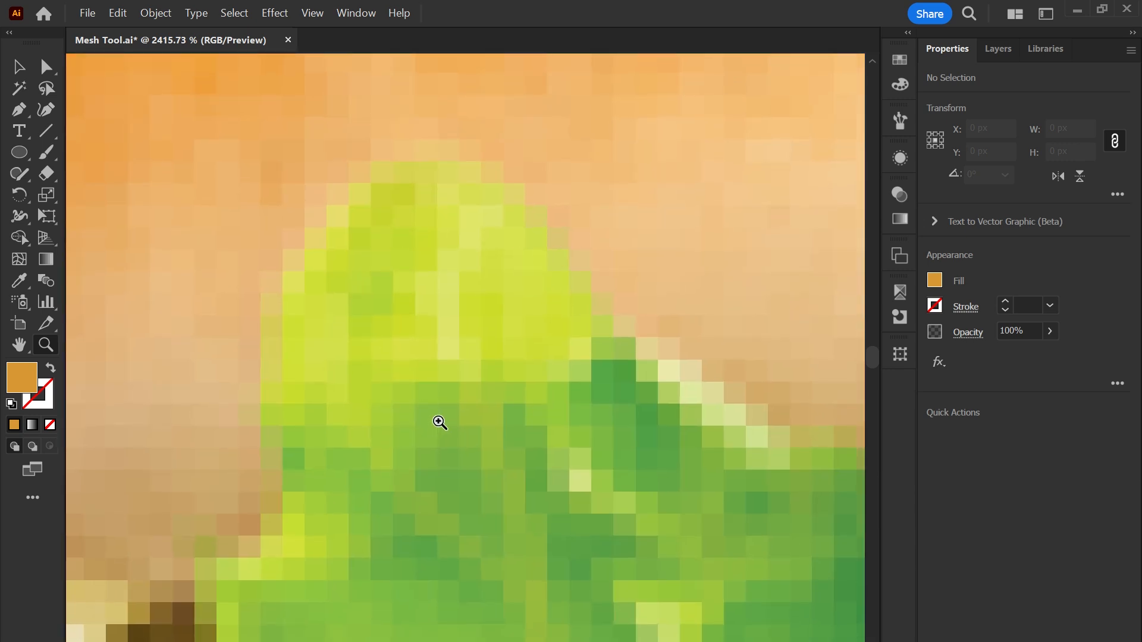
pyautogui.hotkey('ctrl', '0')
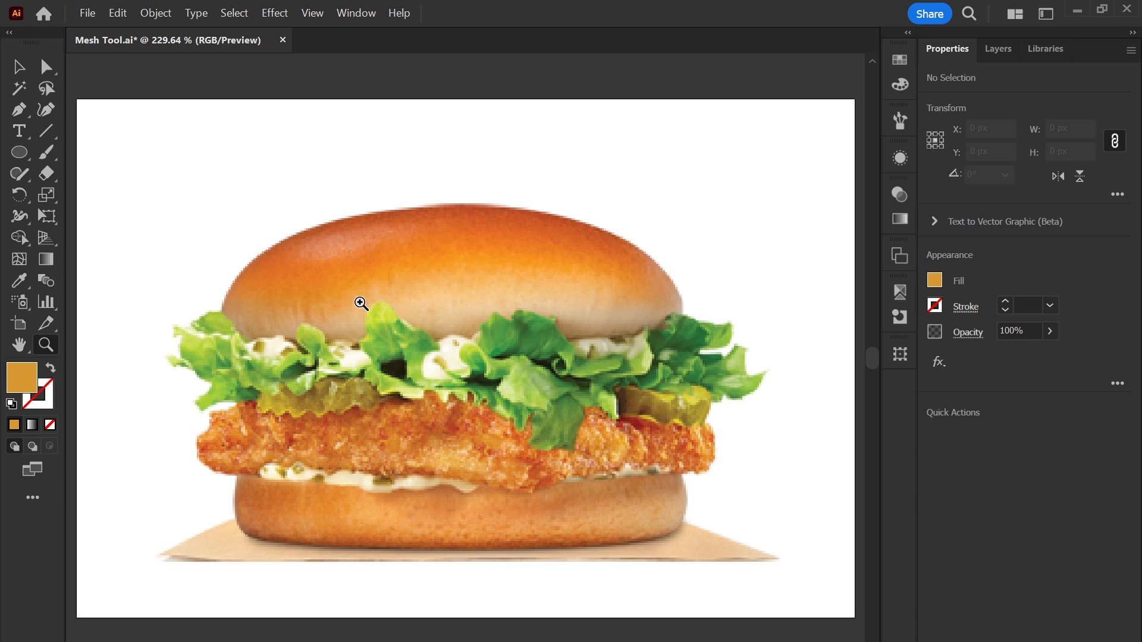
pyautogui.moveTo(296, 275); pyautogui.dragTo(447, 428)
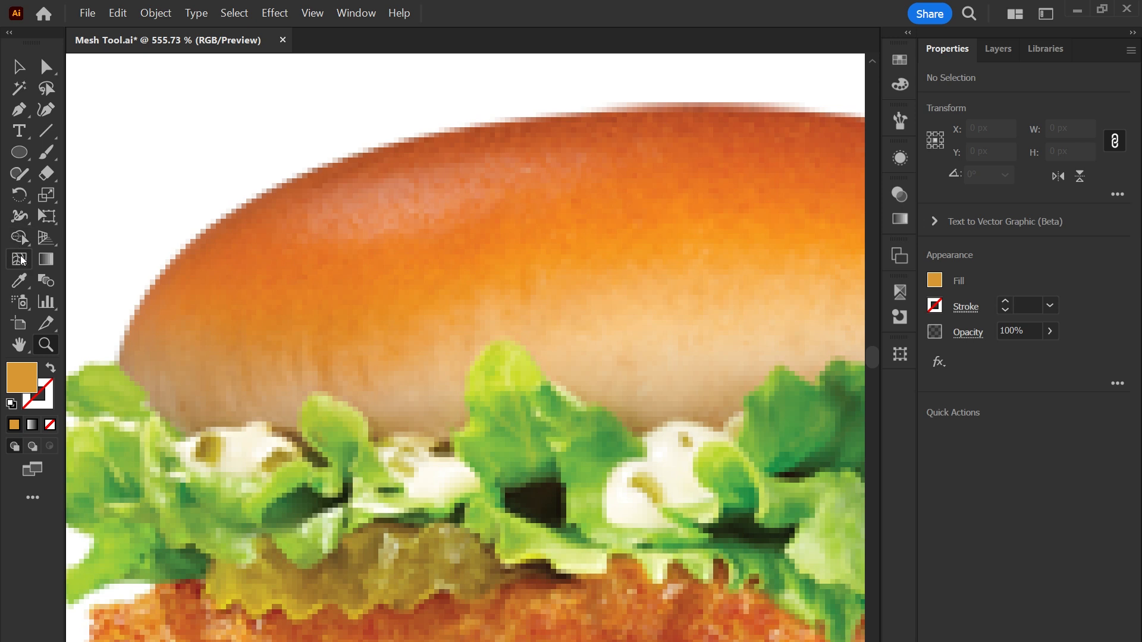
pyautogui.hotkey('ctrl', '-')
pyautogui.hotkey('ctrl', '-')
pyautogui.hotkey('ctrl', '-')
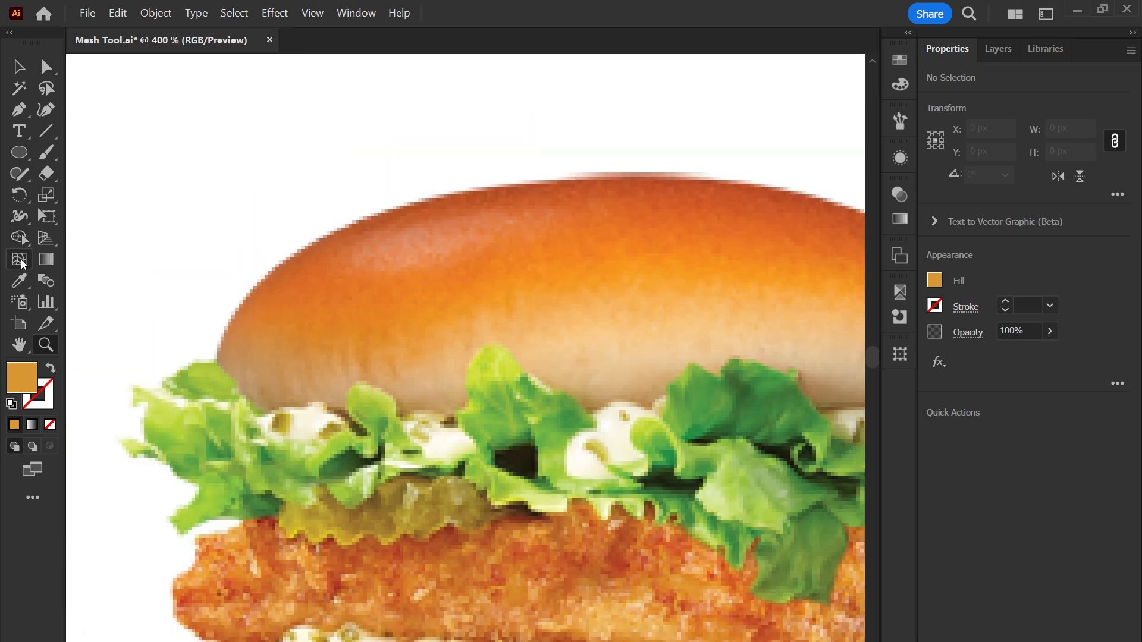
pyautogui.hotkey('ctrl', '0')
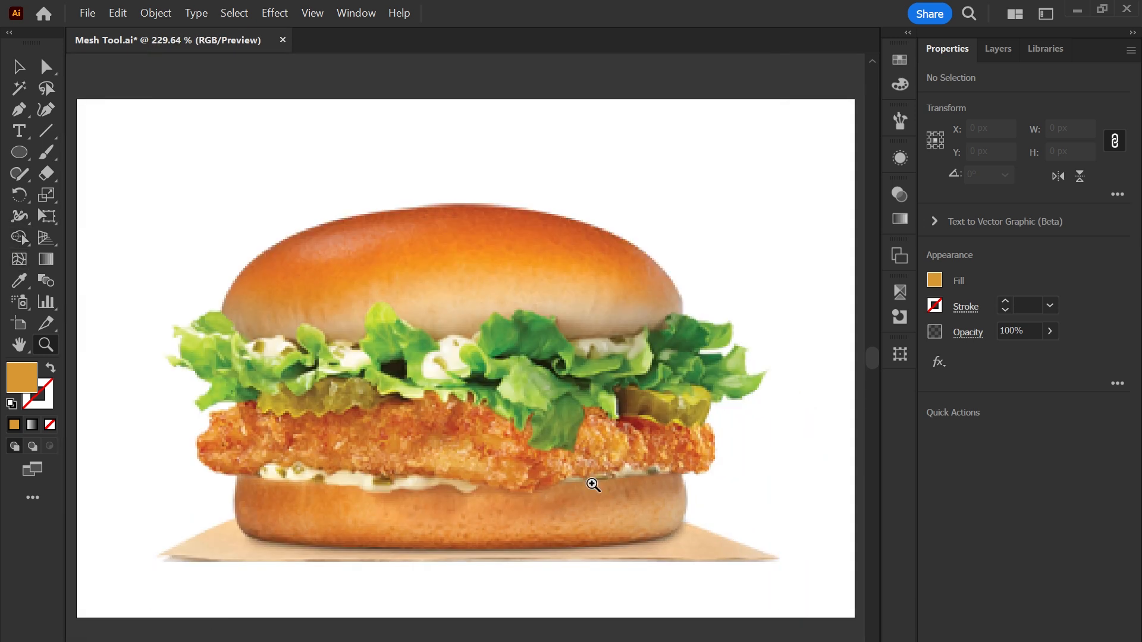
# Add a new layer above the burger photo's layer, lock Layer 1 and check whether the photo can still be selected.
pyautogui.moveTo(20, 152); pyautogui.dragTo(59, 170)
pyautogui.press('v')
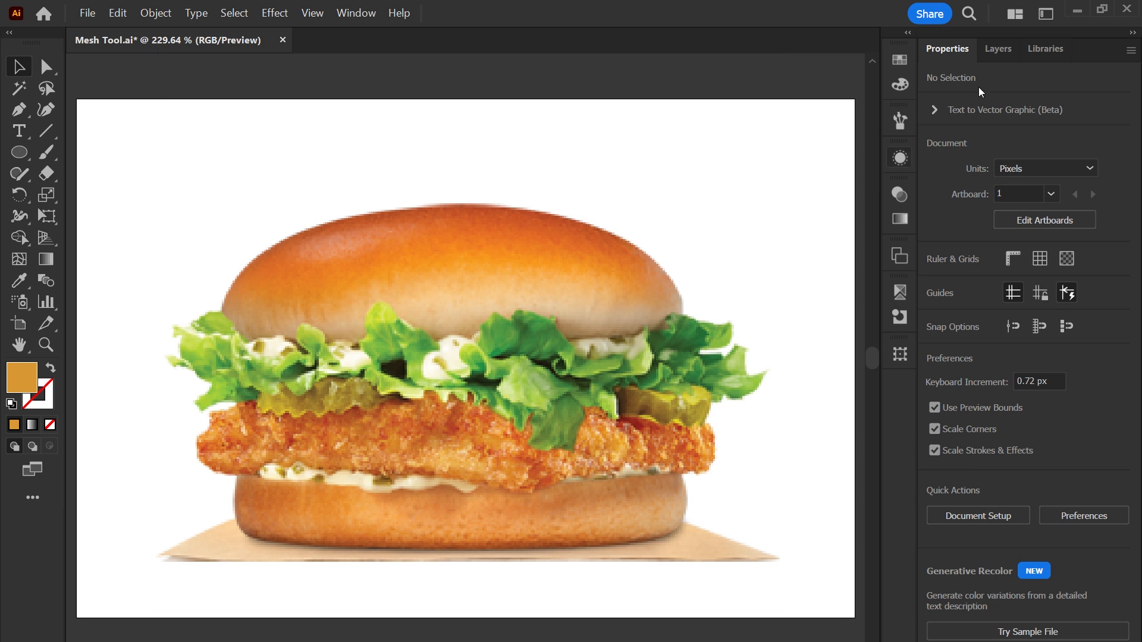
pyautogui.click(999, 52)
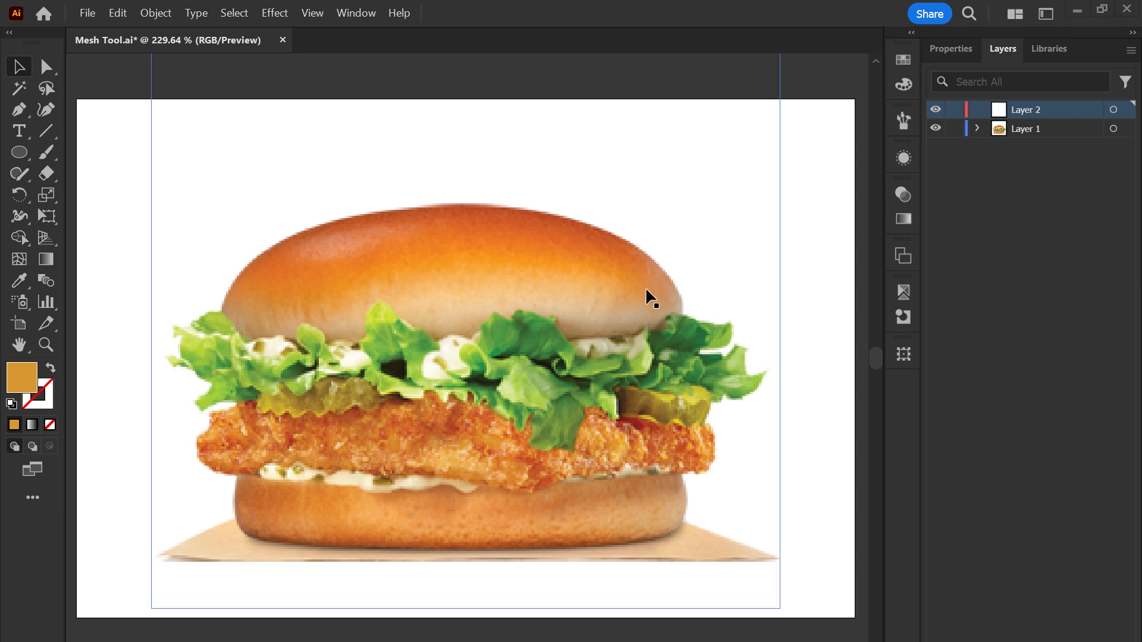
pyautogui.click(936, 129)
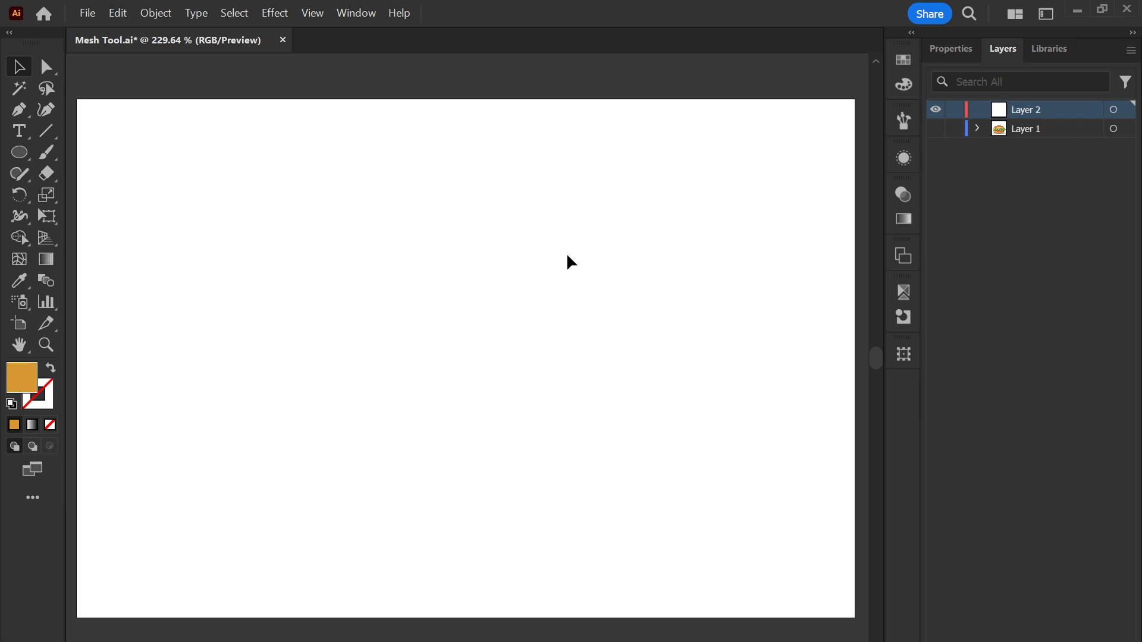
pyautogui.click(934, 130)
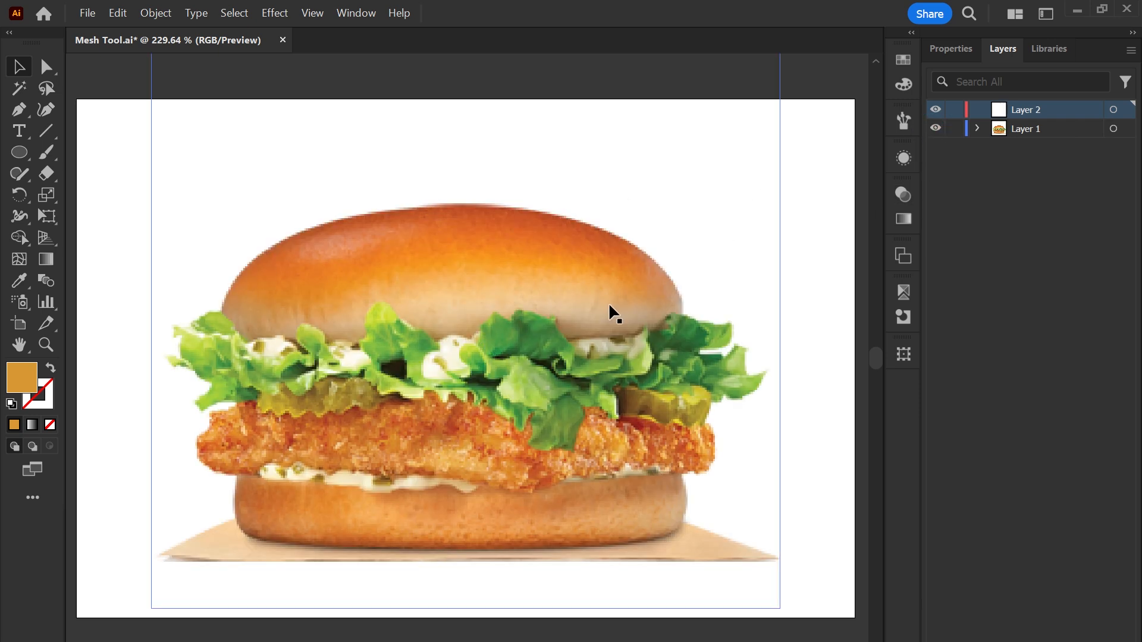
pyautogui.click(956, 129)
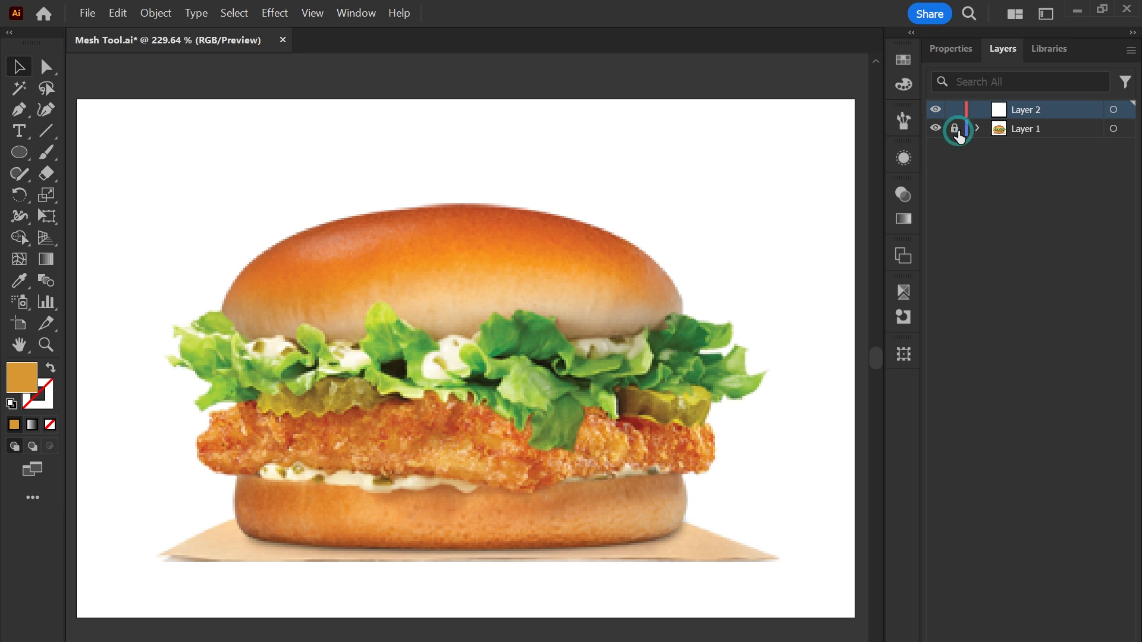
pyautogui.moveTo(755, 181); pyautogui.dragTo(237, 489)
pyautogui.moveTo(199, 183); pyautogui.dragTo(693, 544)
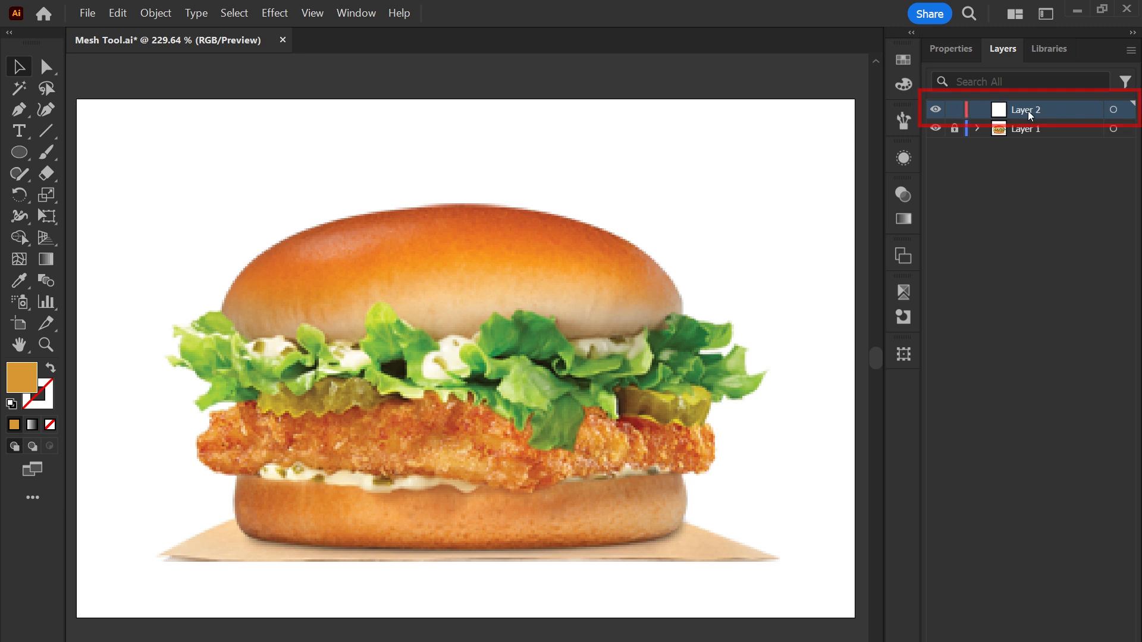
# Draw a rectangle on the upper layer that frames the burger's top bun.
pyautogui.click(19, 153)
pyautogui.click(61, 154)
pyautogui.moveTo(244, 184); pyautogui.dragTo(681, 355)
pyautogui.moveTo(450, 186)
pyautogui.mouseDown()
pyautogui.moveTo(450, 202)
pyautogui.moveTo(564, 194)
pyautogui.mouseUp()
# Give the rectangle around the top bun no fill and a black stroke.
pyautogui.click(51, 368)
pyautogui.click(44, 402)
pyautogui.click(696, 171)
pyautogui.click(19, 66)
pyautogui.hotkey('ctrl', '-')
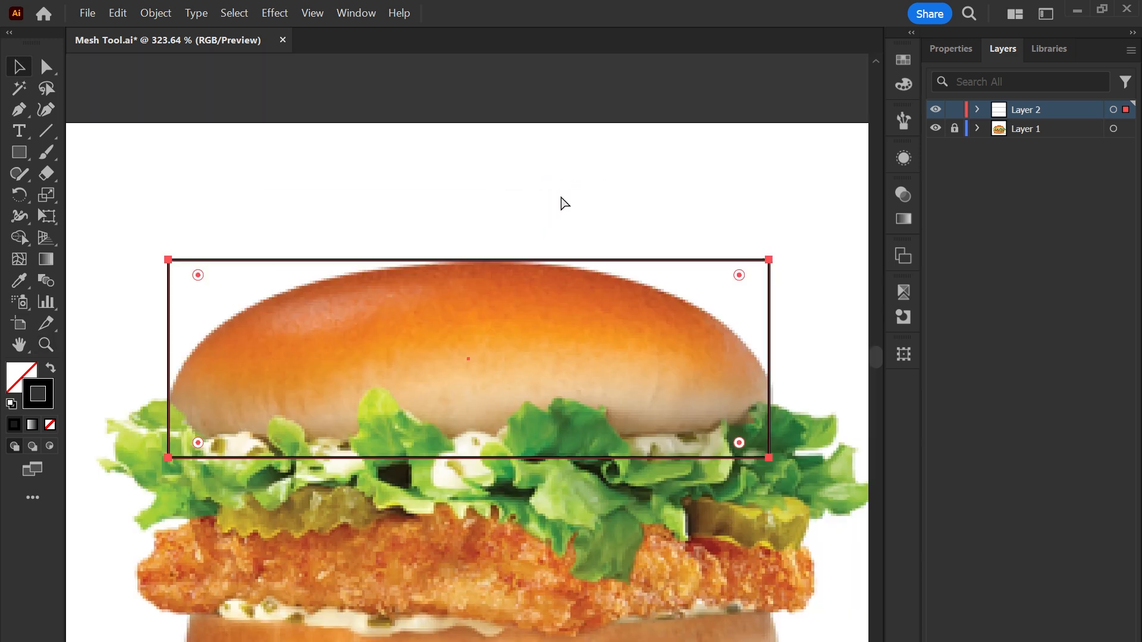
pyautogui.moveTo(535, 288); pyautogui.dragTo(569, 214)
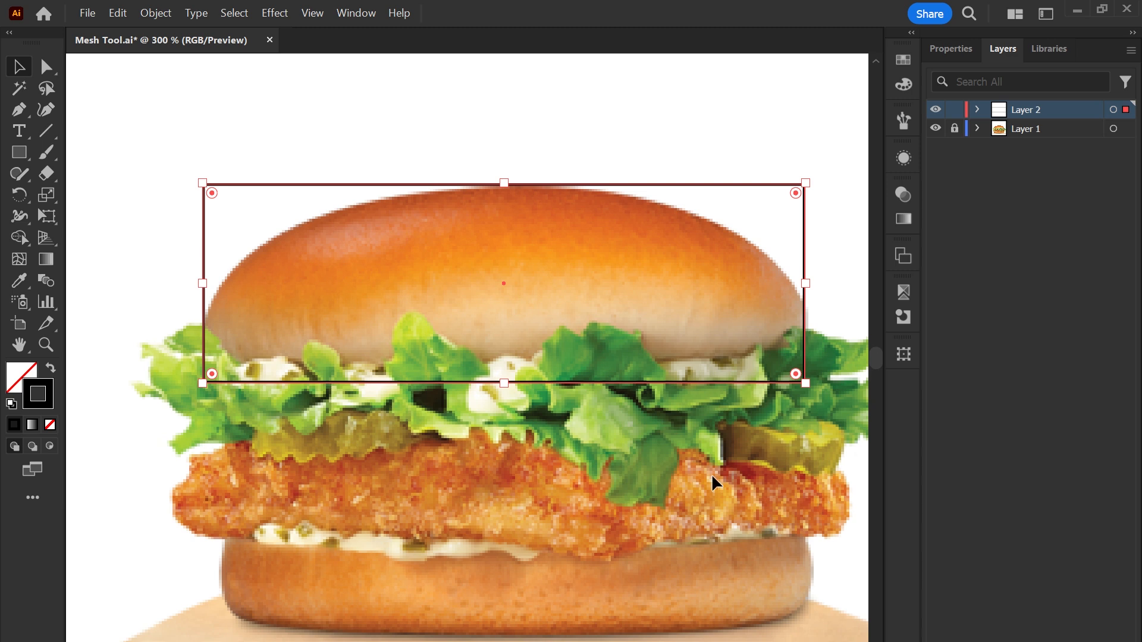
# Reshape the rectangle by moving its anchor points and curving its edges to follow the top bun's outline.
pyautogui.press('a')
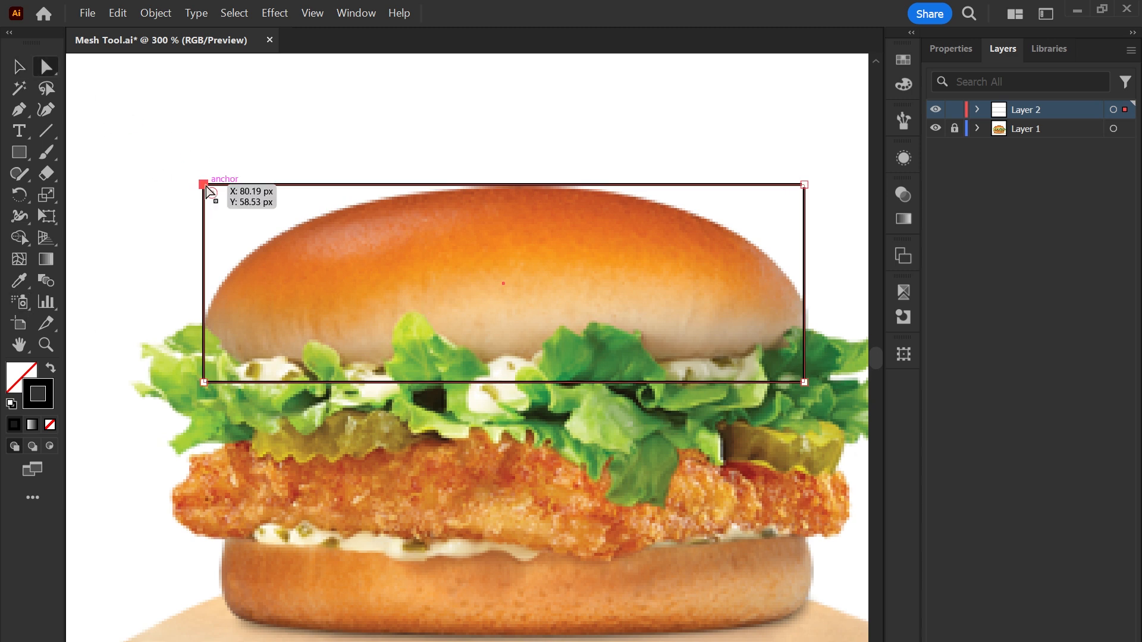
pyautogui.moveTo(204, 185); pyautogui.dragTo(248, 252)
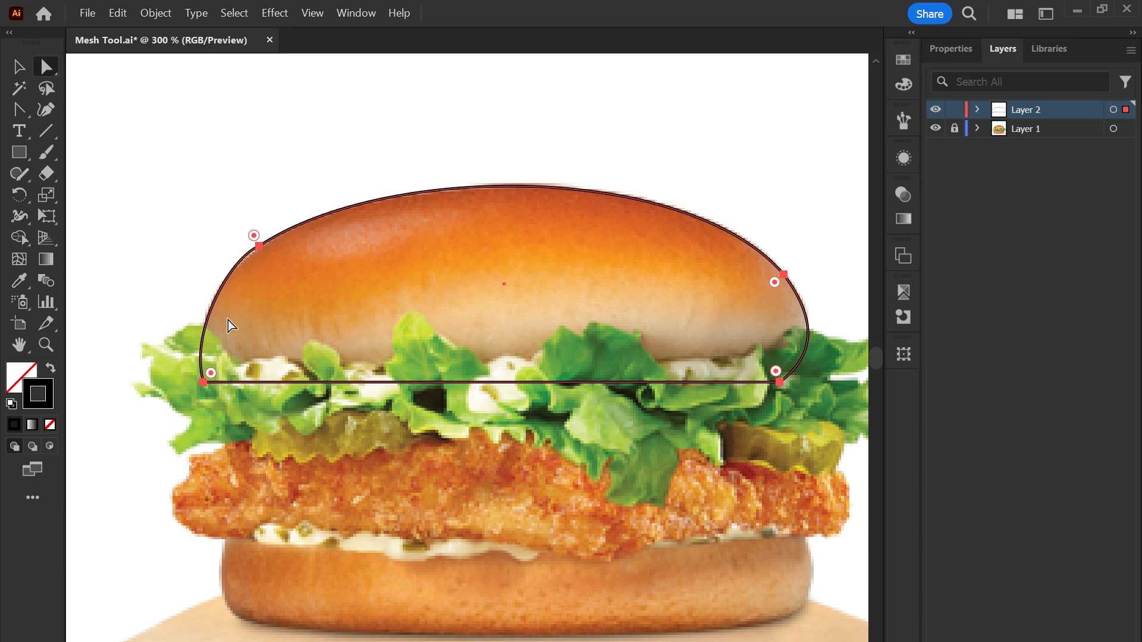
pyautogui.click(20, 239)
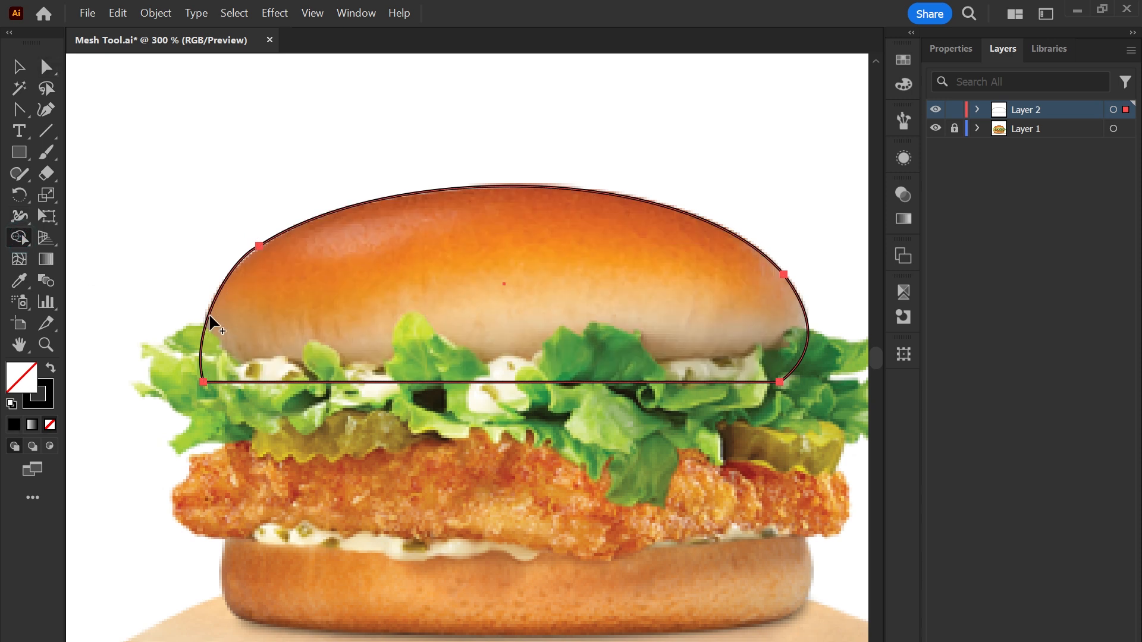
# Convert the bun shape into a mesh with a horizontal mesh line from its right edge, and adjust the handles of the left edge points.
pyautogui.click(22, 258)
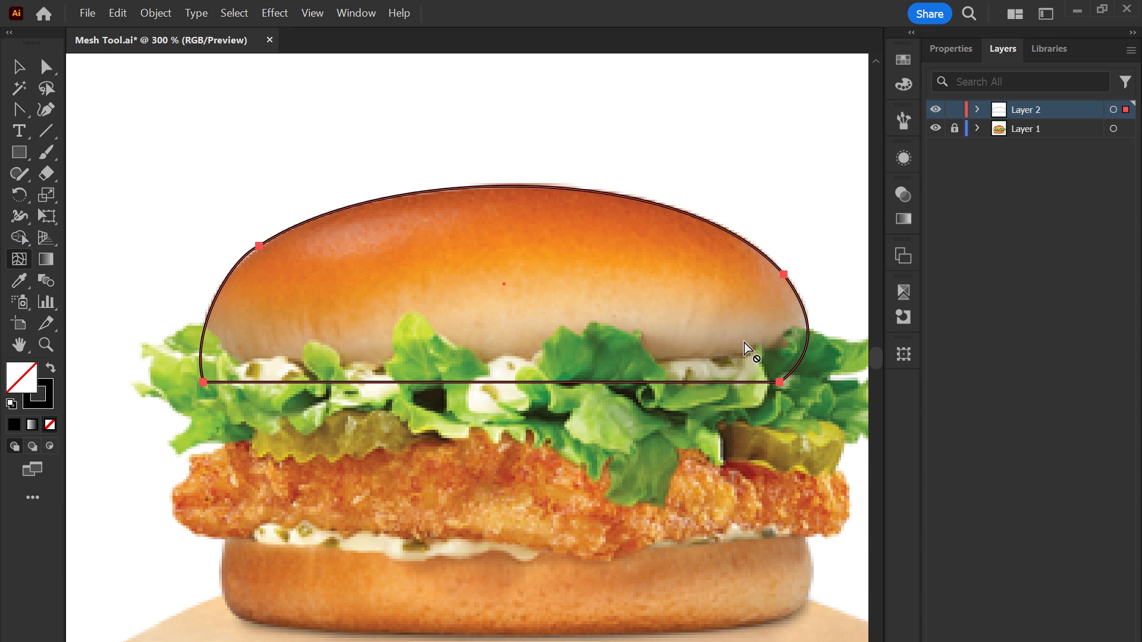
pyautogui.click(801, 308)
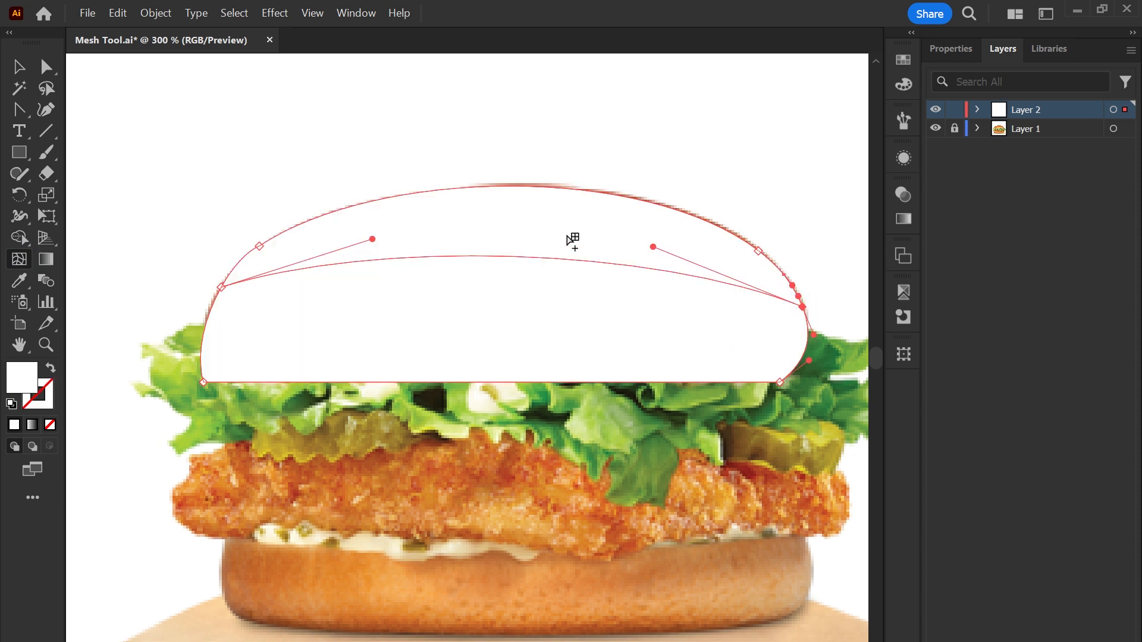
pyautogui.moveTo(373, 239); pyautogui.dragTo(352, 247)
pyautogui.click(259, 245)
pyautogui.moveTo(377, 168); pyautogui.dragTo(367, 164)
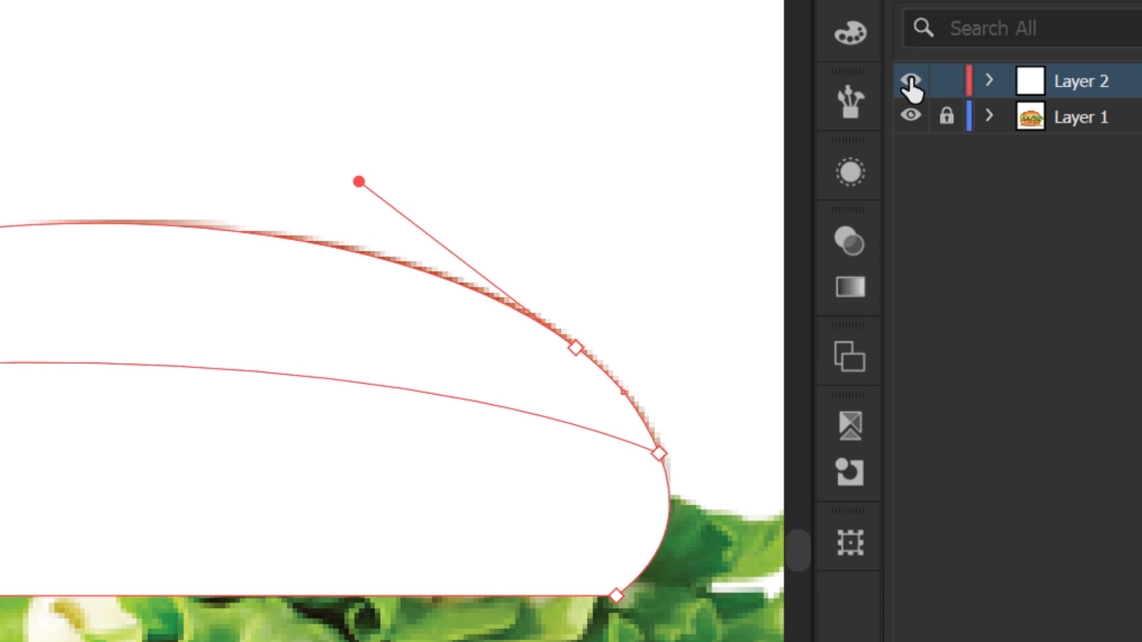
# Show Layer 2 in outline view over the photo and add another horizontal mesh line starting near the bun's upper left edge.
pyautogui.keyDown('ctrl'); pyautogui.click(909, 82); pyautogui.keyUp('ctrl')
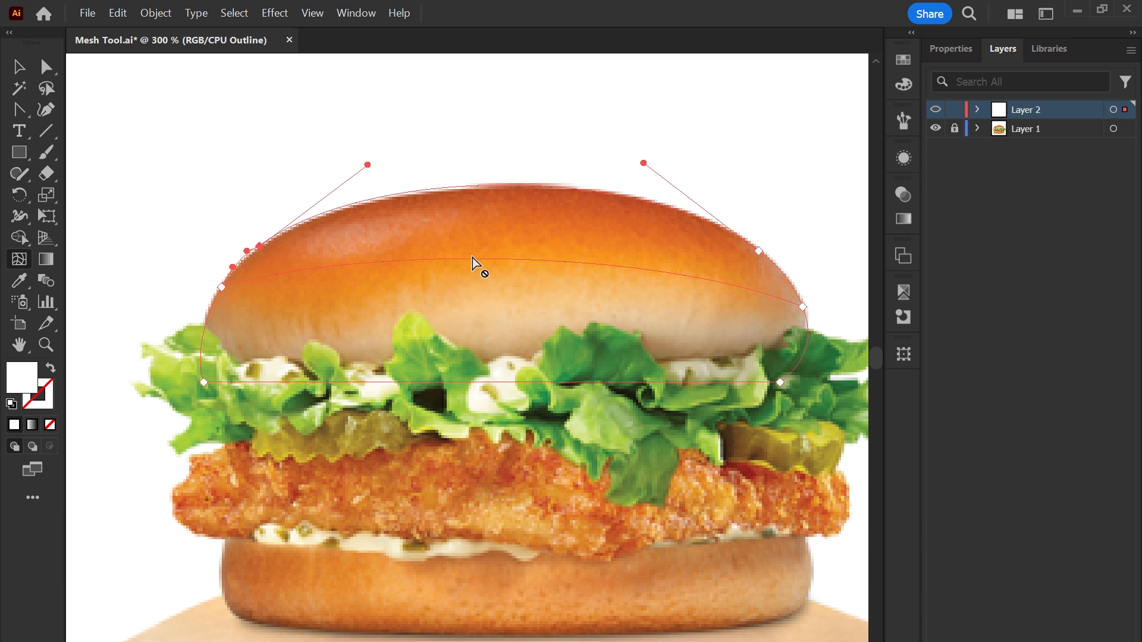
pyautogui.click(252, 256)
pyautogui.click(971, 108)
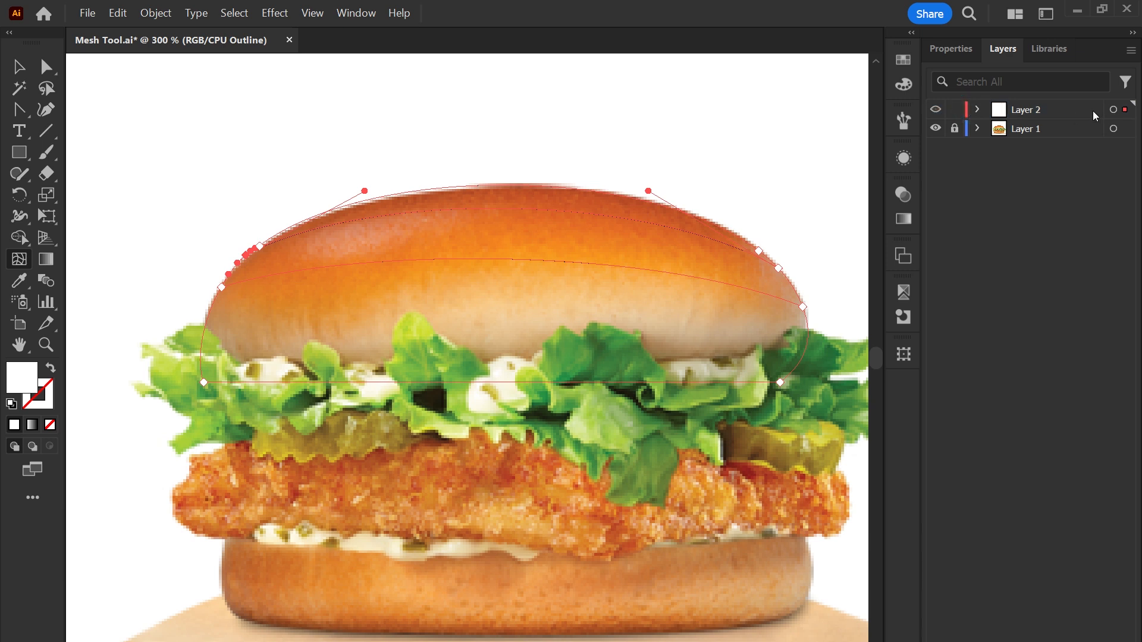
# Select the mesh and set Layer 2's layer color to Black.
pyautogui.press('v')
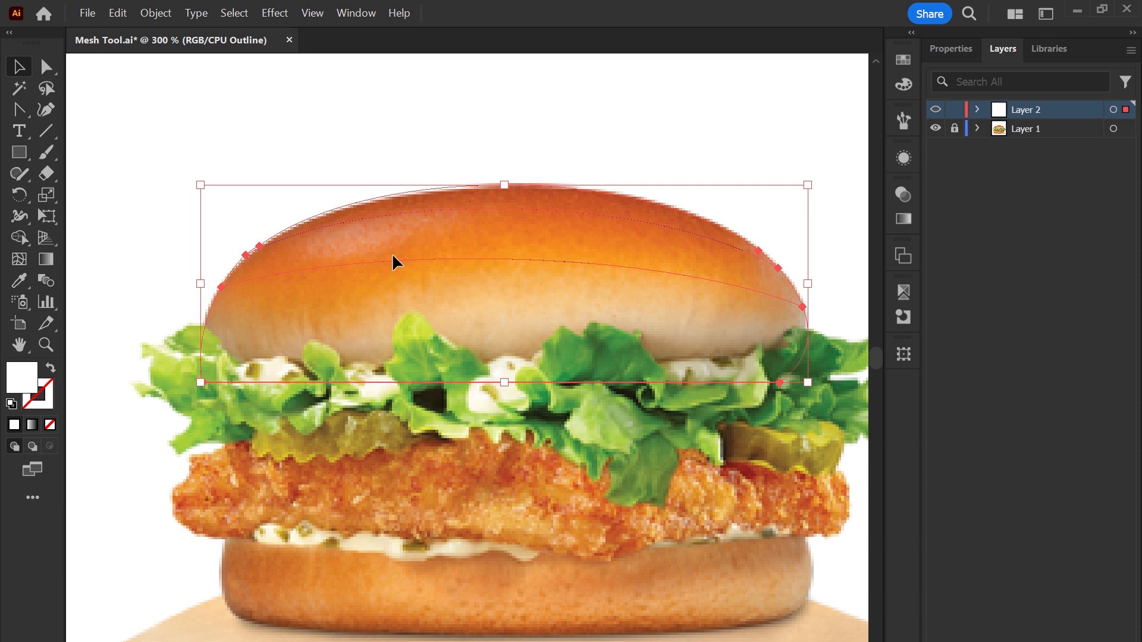
pyautogui.doubleClick(1008, 113)
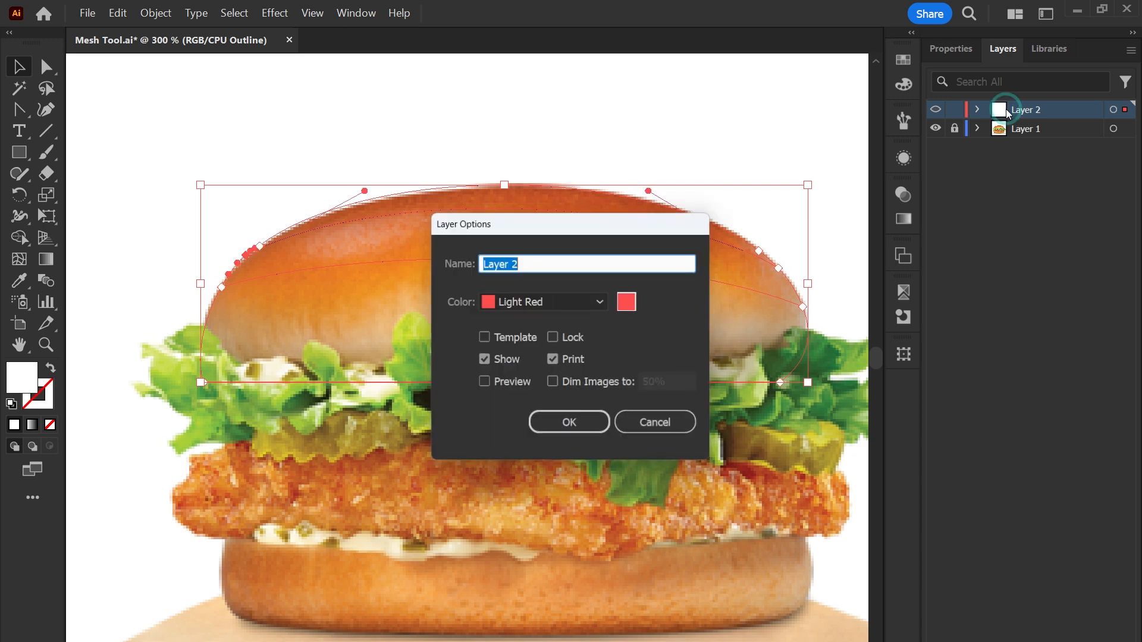
pyautogui.click(602, 305)
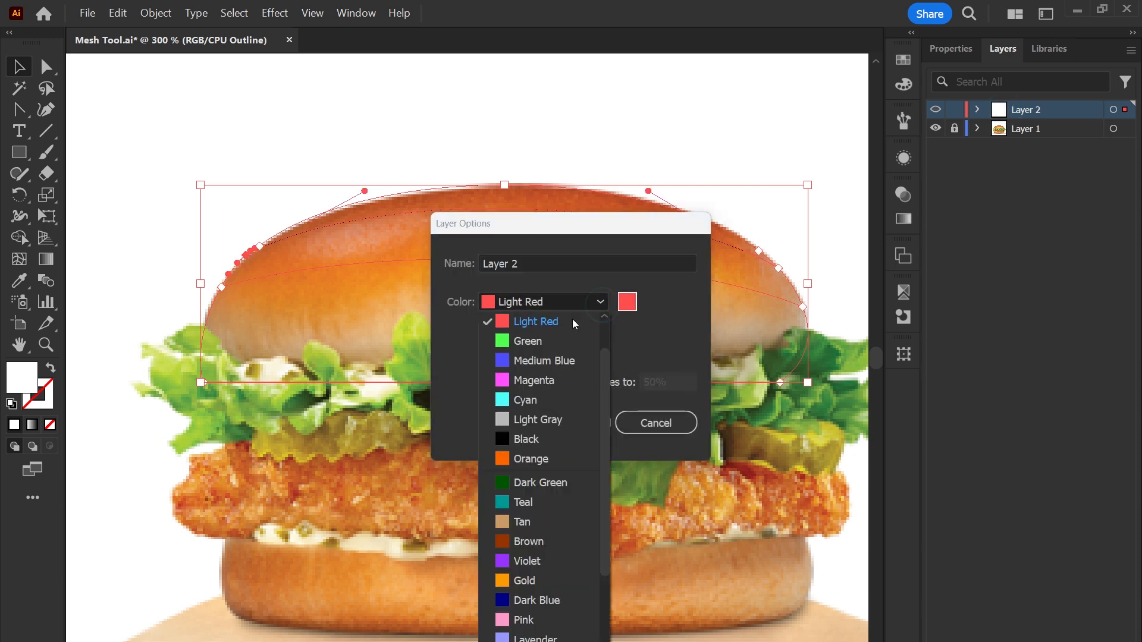
pyautogui.click(513, 438)
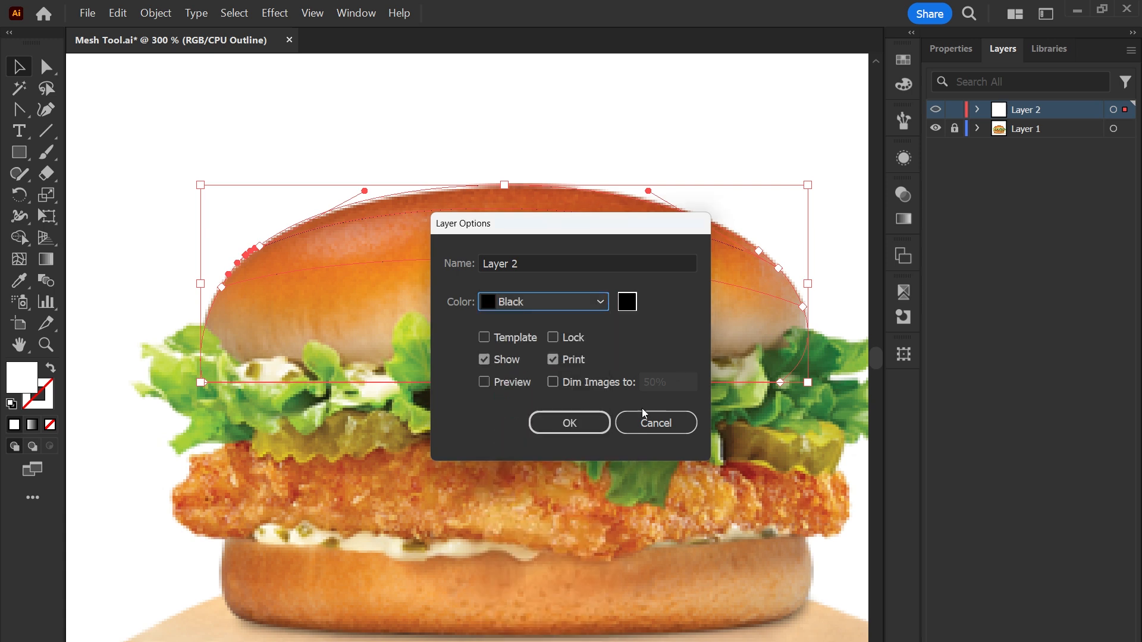
pyautogui.click(585, 424)
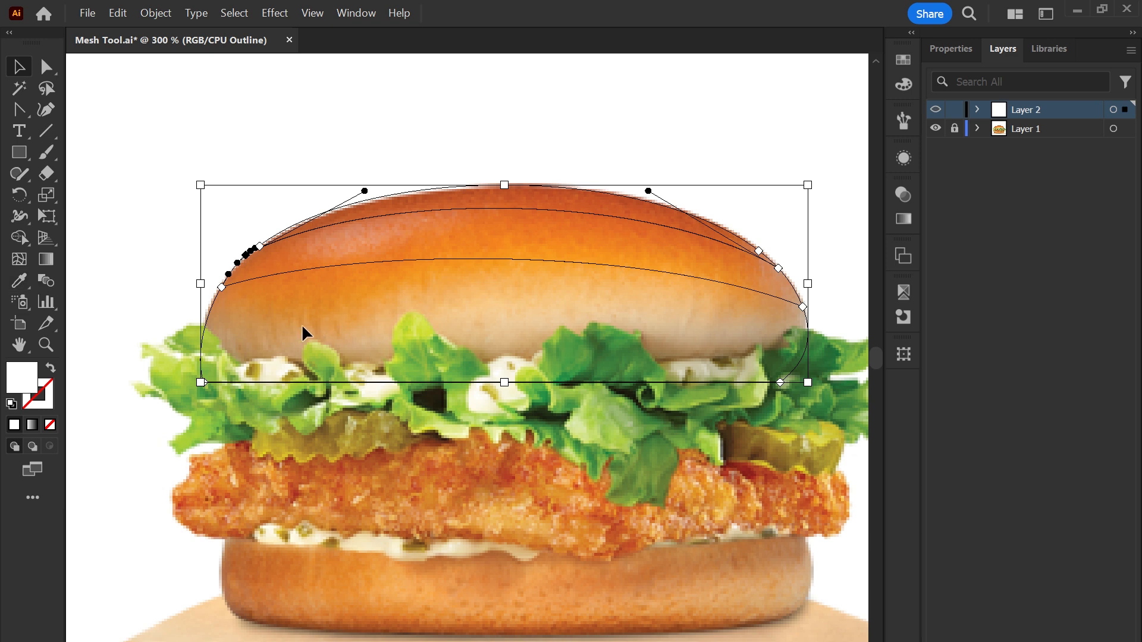
# Add three more horizontal mesh lines along the bun's left edge, two in the lower part and one between the upper lines.
pyautogui.press('z')
pyautogui.click(244, 255)
pyautogui.keyDown('alt'); pyautogui.click(439, 395); pyautogui.keyUp('alt')
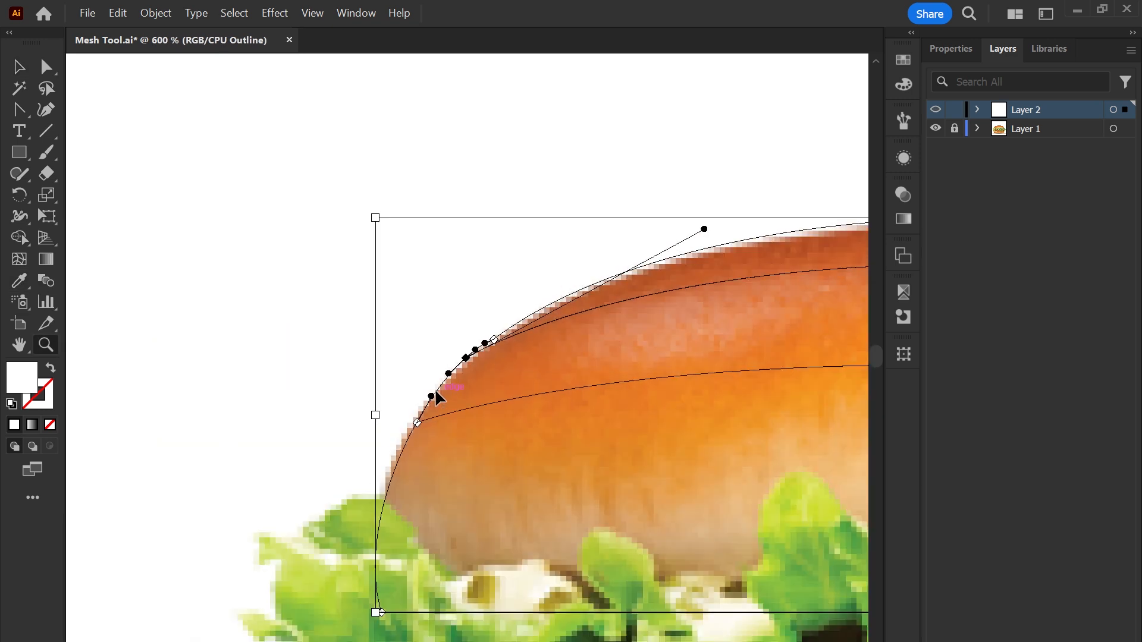
pyautogui.keyDown('alt'); pyautogui.click(438, 395); pyautogui.keyUp('alt')
pyautogui.moveTo(101, 242); pyautogui.dragTo(807, 565)
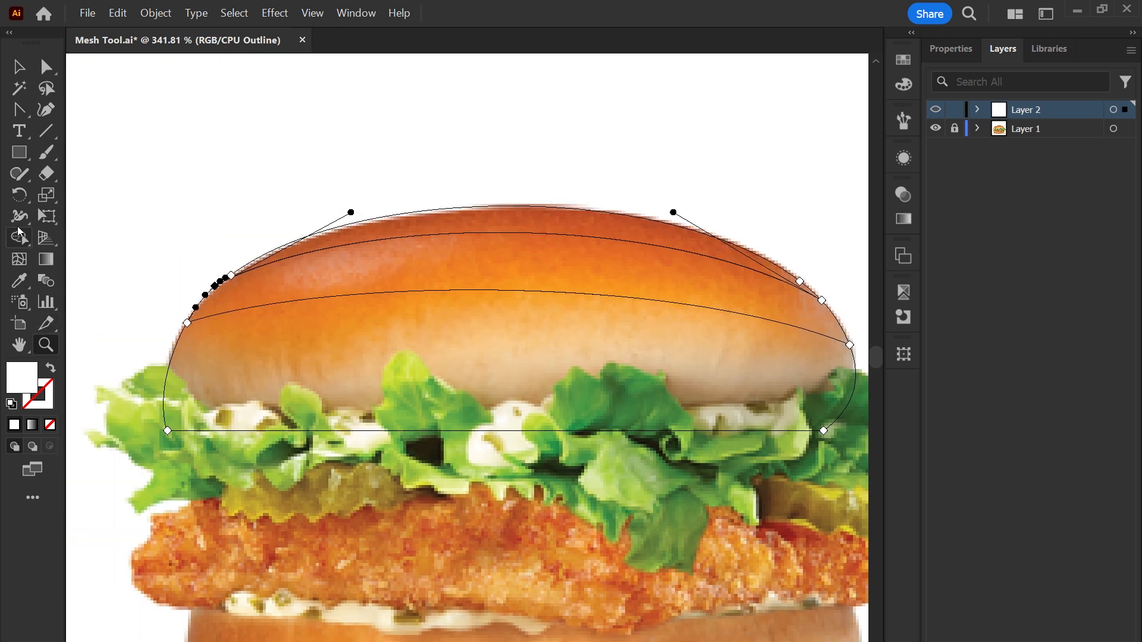
pyautogui.click(19, 259)
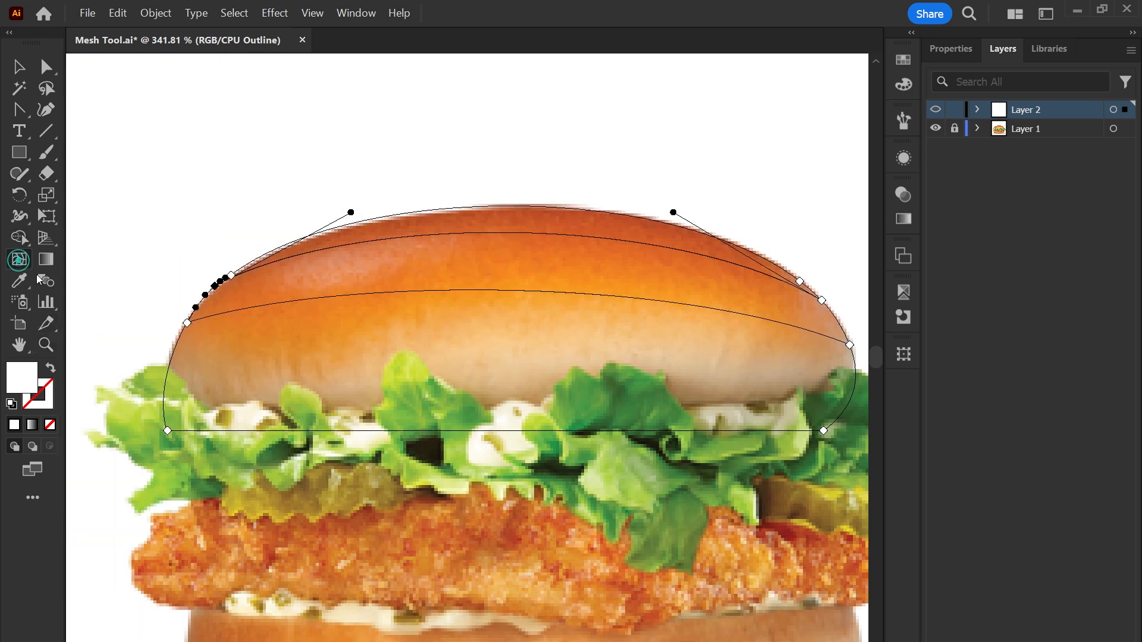
pyautogui.click(169, 376)
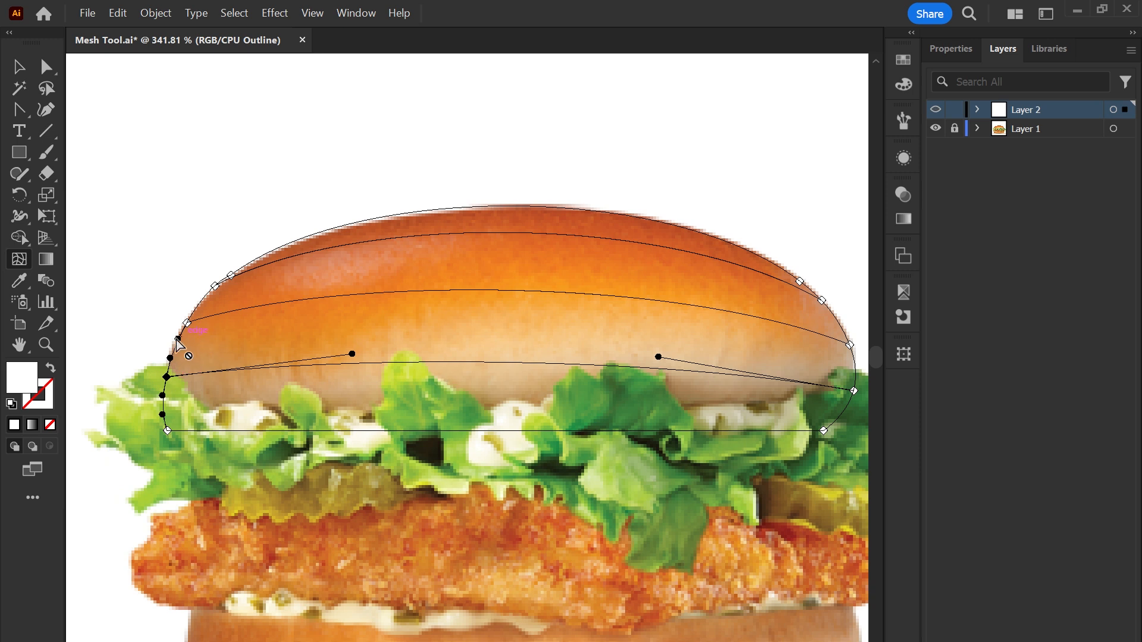
pyautogui.click(174, 350)
pyautogui.click(206, 294)
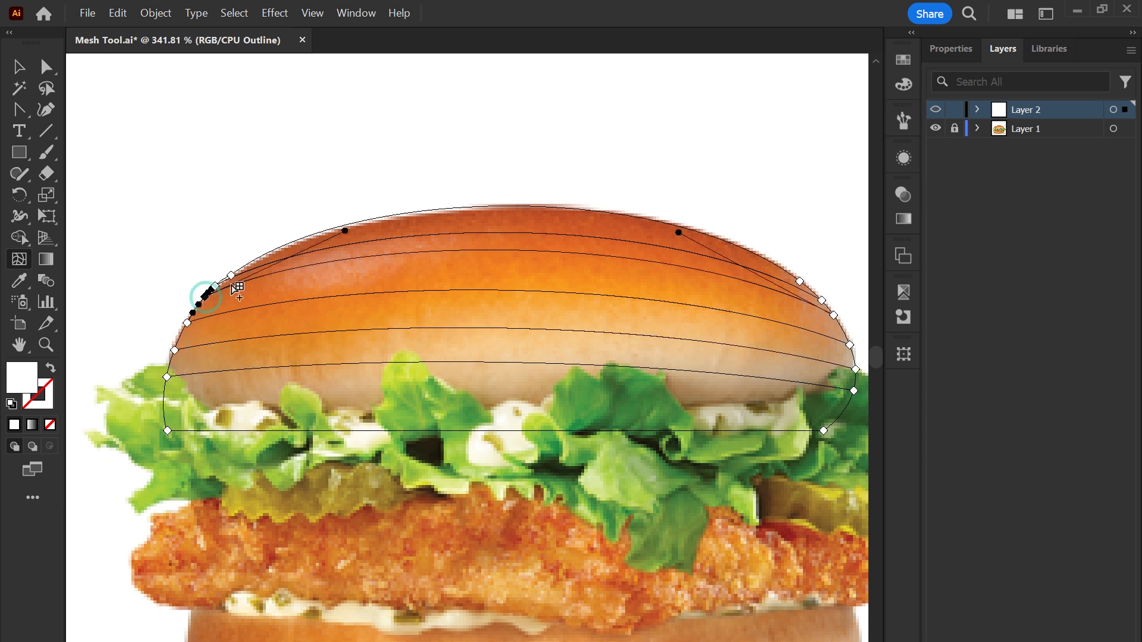
pyautogui.click(192, 316)
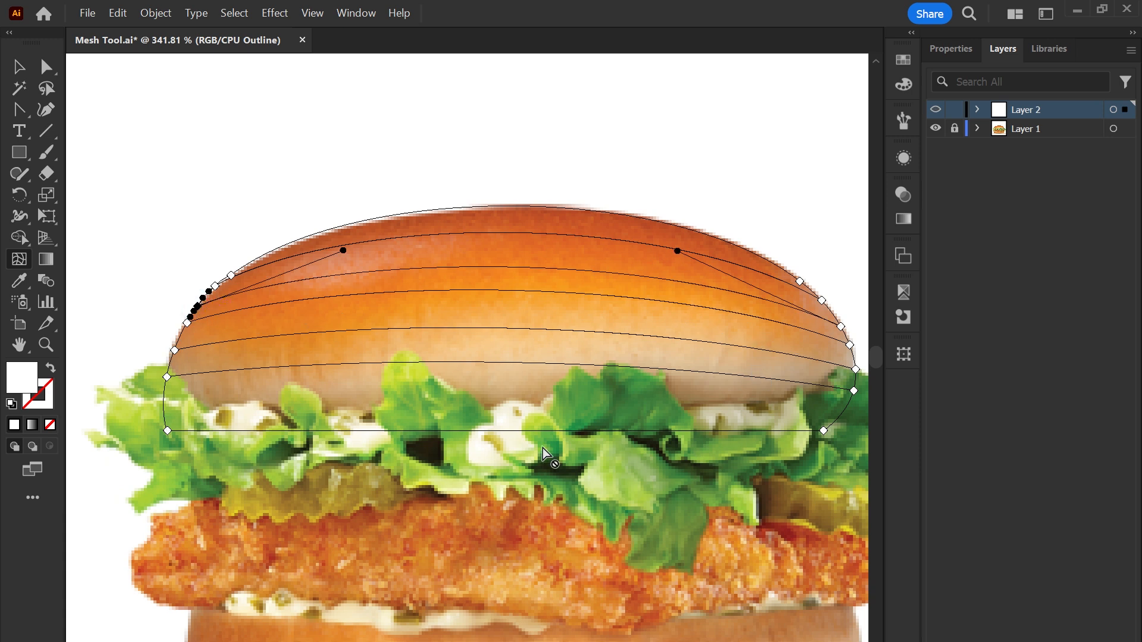
# Add vertical mesh lines rising from points spread along the bun shape's straight bottom edge.
pyautogui.click(294, 430)
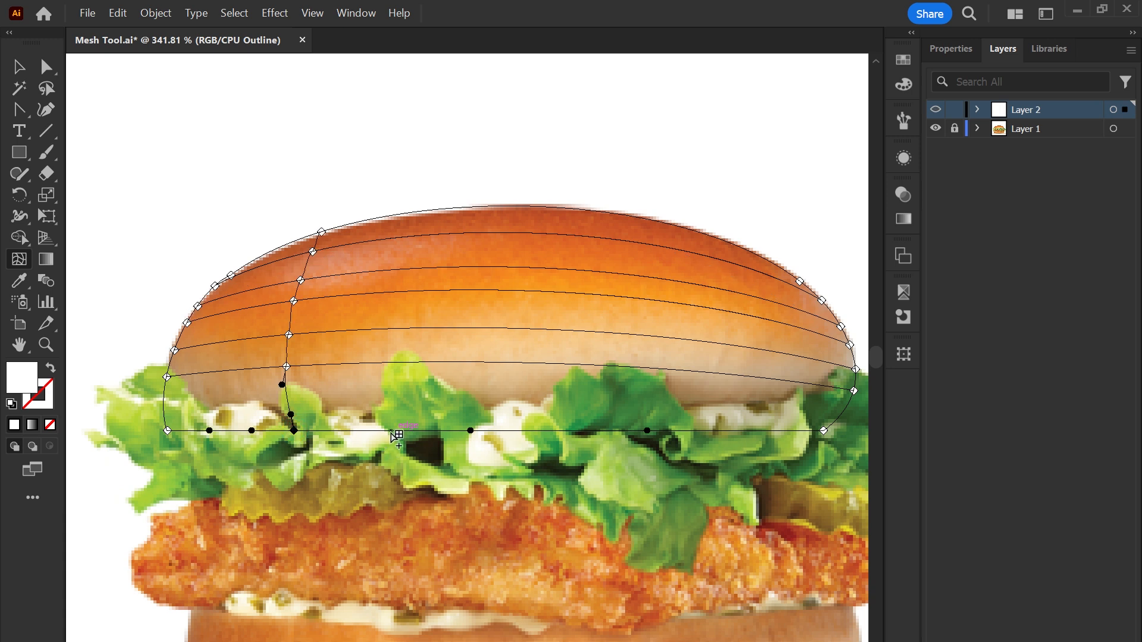
pyautogui.click(418, 430)
pyautogui.click(376, 431)
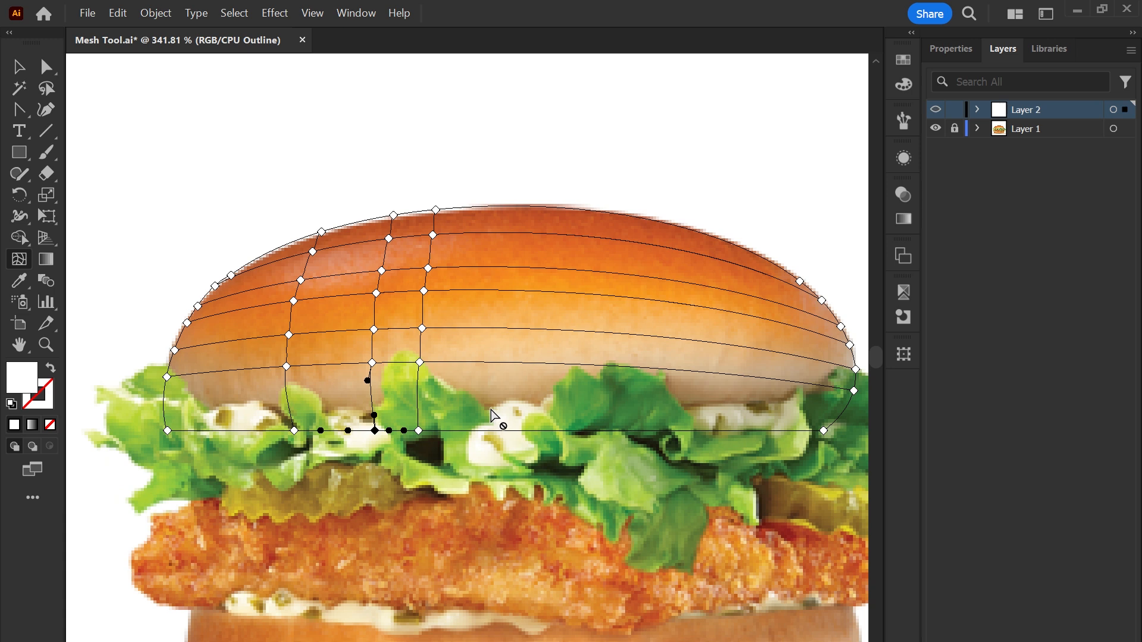
pyautogui.click(492, 430)
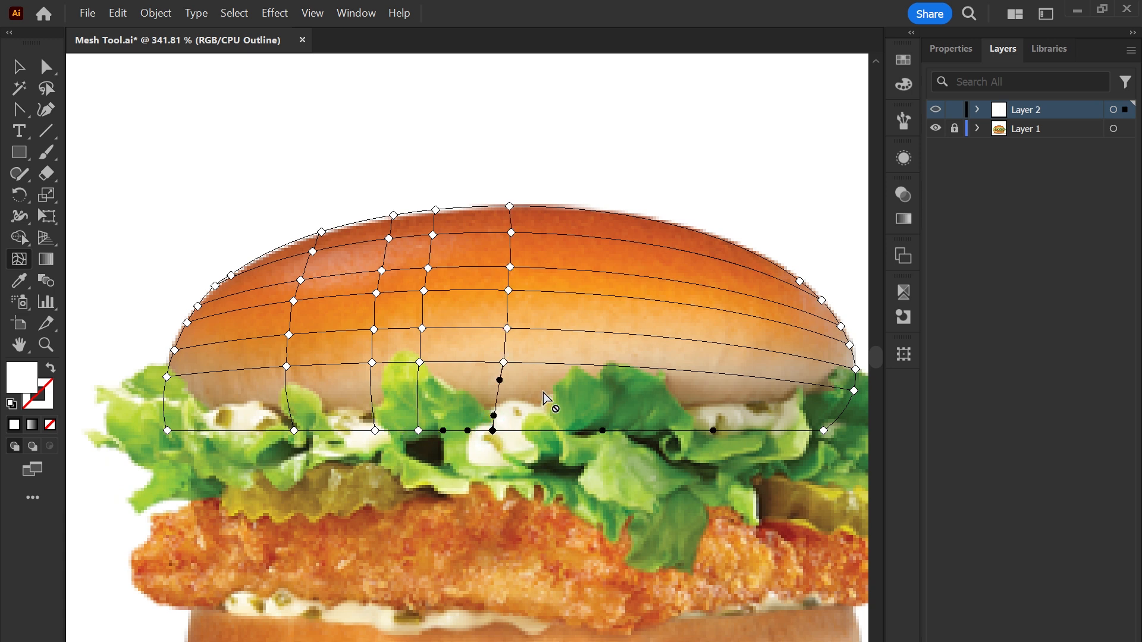
pyautogui.click(546, 430)
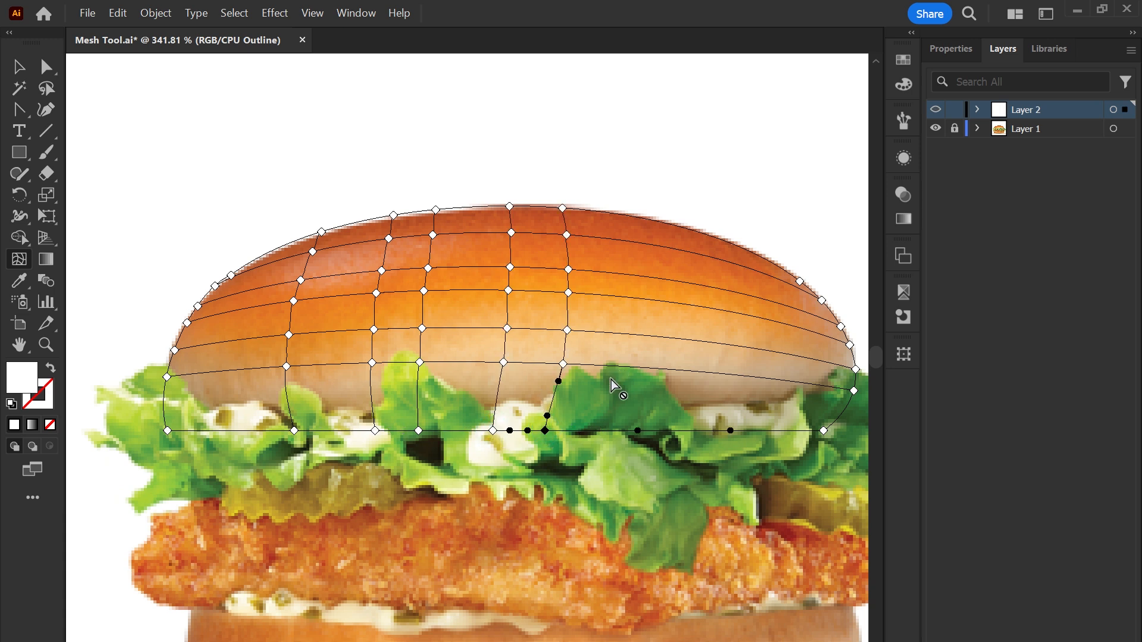
pyautogui.click(698, 431)
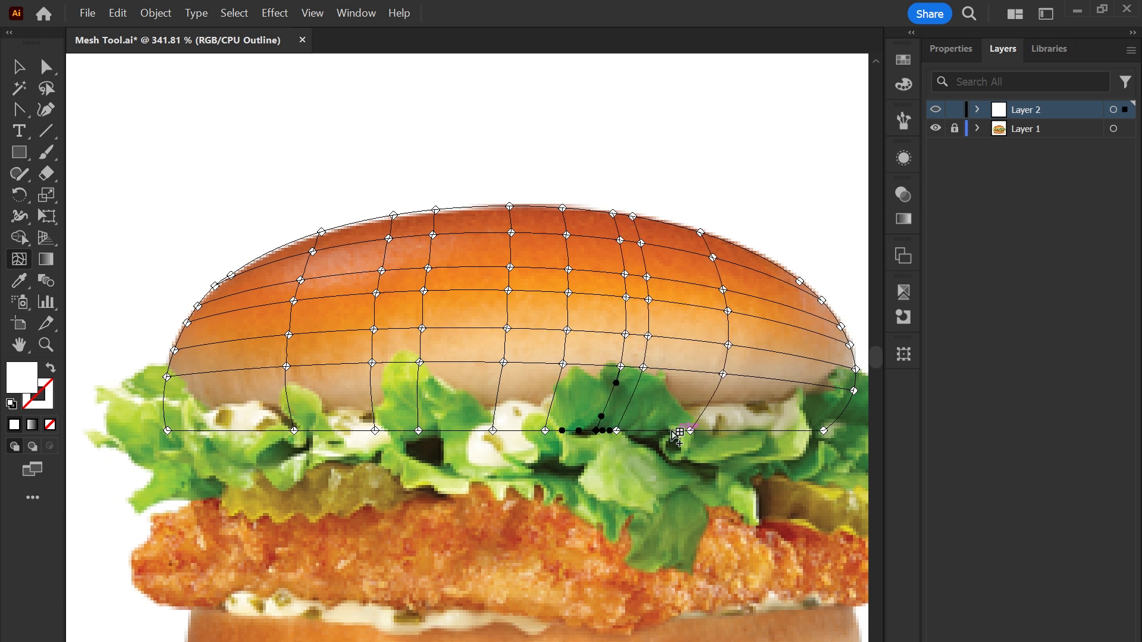
pyautogui.click(687, 430)
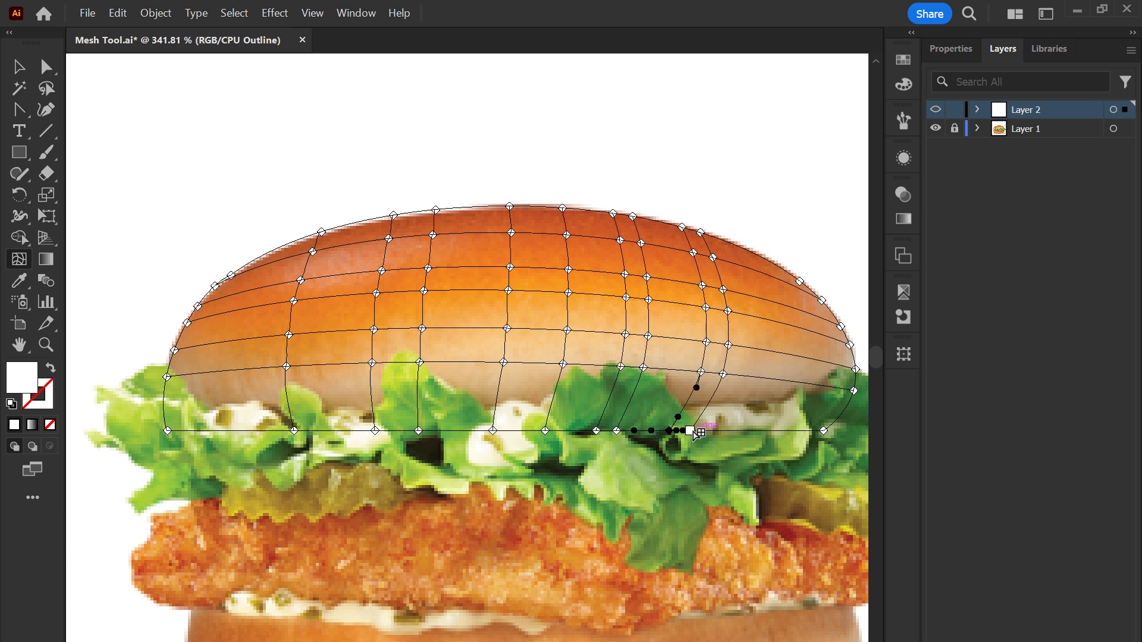
pyautogui.click(766, 430)
# Fill the wider gaps with more vertical mesh lines at the bun's right end, left of centre and at its left end.
pyautogui.click(762, 350)
pyautogui.click(454, 328)
pyautogui.click(314, 332)
pyautogui.click(223, 342)
# Add further horizontal mesh lines near the bun's bottom, through its middle and just below its top edge.
pyautogui.click(164, 393)
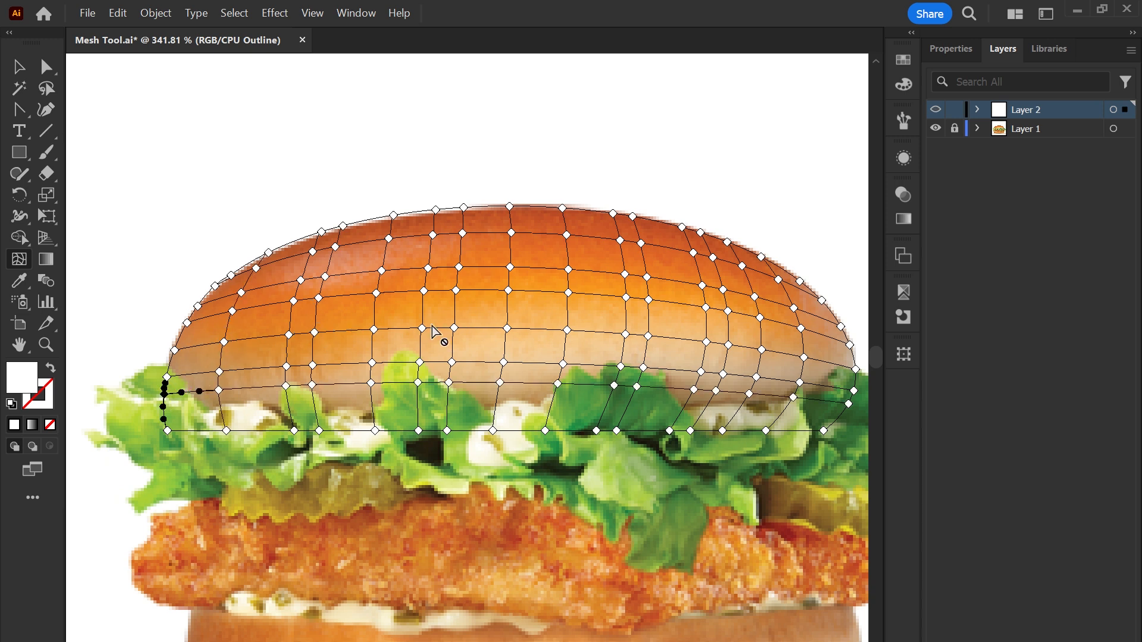
pyautogui.click(201, 333)
pyautogui.click(226, 331)
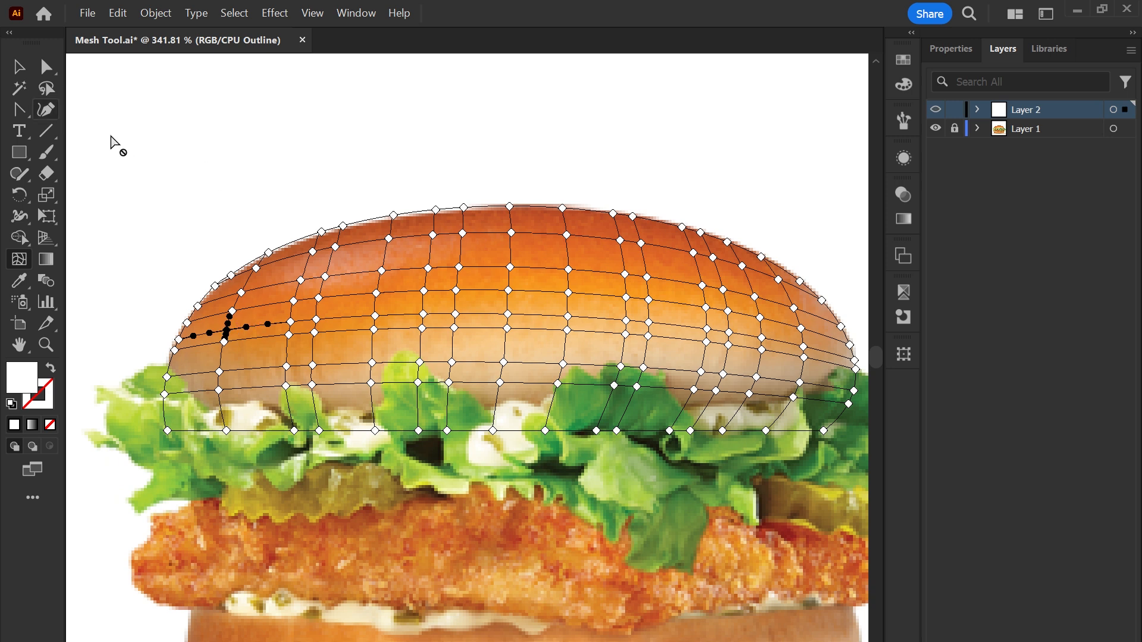
pyautogui.click(510, 218)
# Try to reshape the bottom edge above the central sauce by adjusting an anchor's handle and adding another mesh point.
pyautogui.press('z')
pyautogui.click(658, 492)
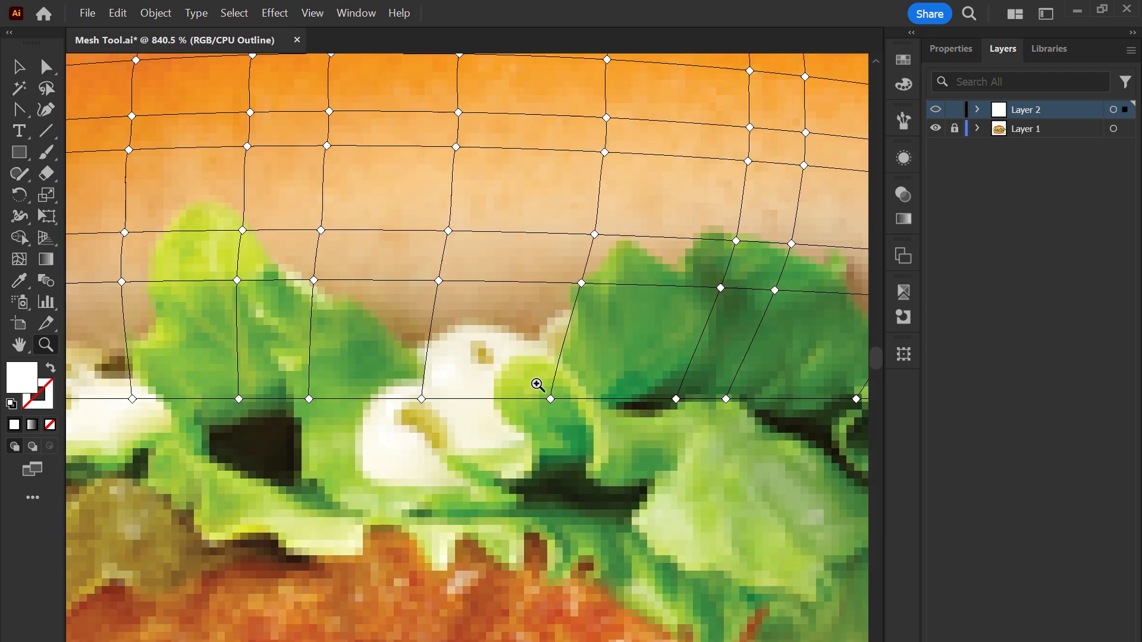
pyautogui.press('a')
pyautogui.click(422, 400)
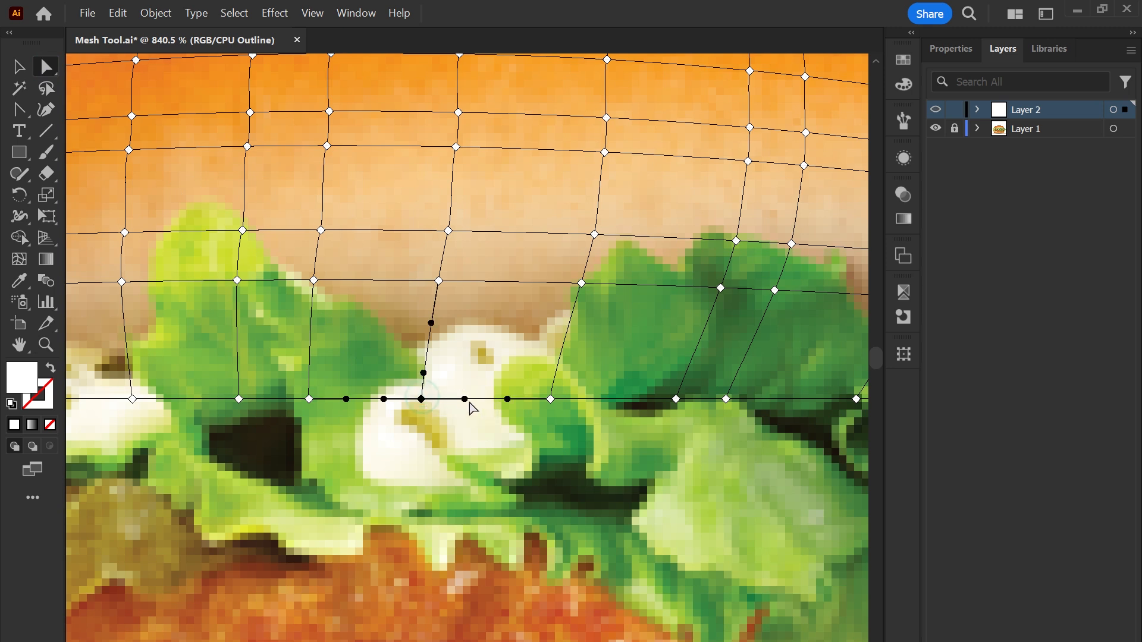
pyautogui.moveTo(466, 399); pyautogui.dragTo(464, 316)
pyautogui.hotkey('ctrl', 'z')
pyautogui.moveTo(445, 400)
pyautogui.mouseDown()
pyautogui.moveTo(451, 372)
pyautogui.moveTo(458, 400)
pyautogui.mouseUp()
pyautogui.click(20, 239)
pyautogui.click(19, 259)
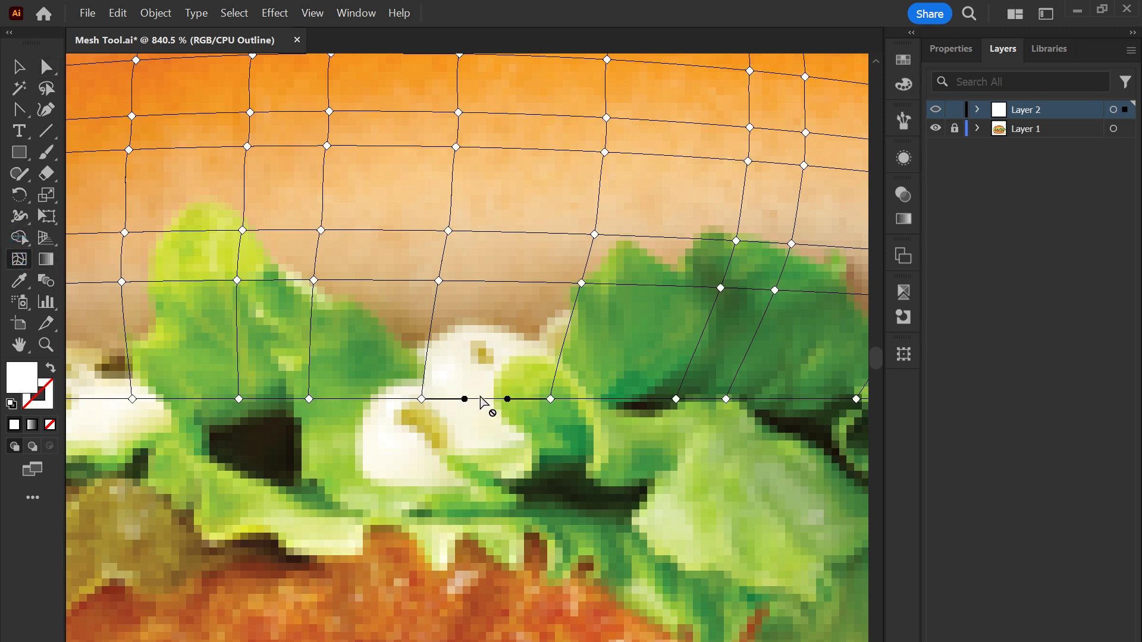
pyautogui.click(483, 399)
pyautogui.hotkey('ctrl', 'z')
pyautogui.press('a')
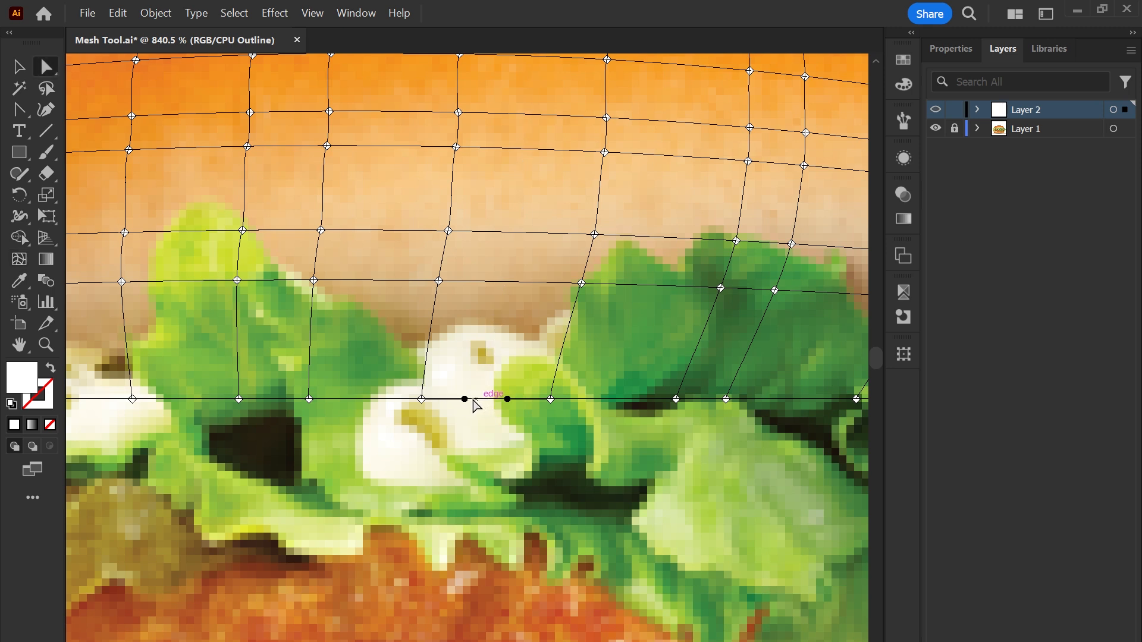
# Raise two central anchor points of the bottom edge to the sauce, adjust the handles between them, and deselect the mesh.
pyautogui.moveTo(424, 400); pyautogui.dragTo(421, 358)
pyautogui.moveTo(550, 399); pyautogui.dragTo(459, 289)
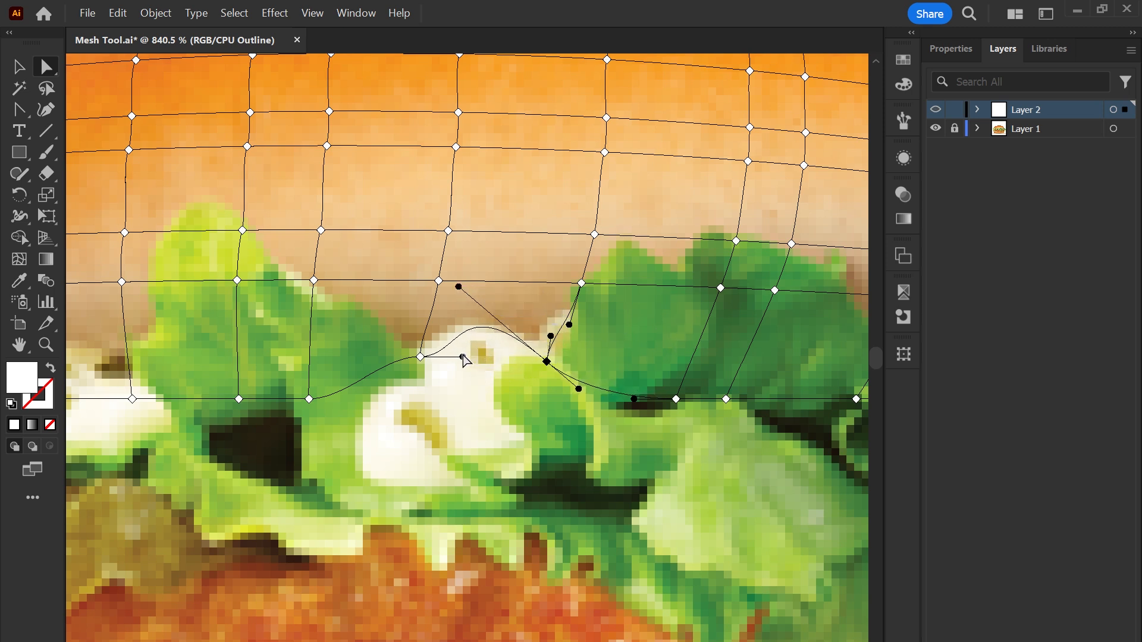
pyautogui.moveTo(463, 356); pyautogui.dragTo(440, 351)
pyautogui.moveTo(667, 444); pyautogui.dragTo(232, 532)
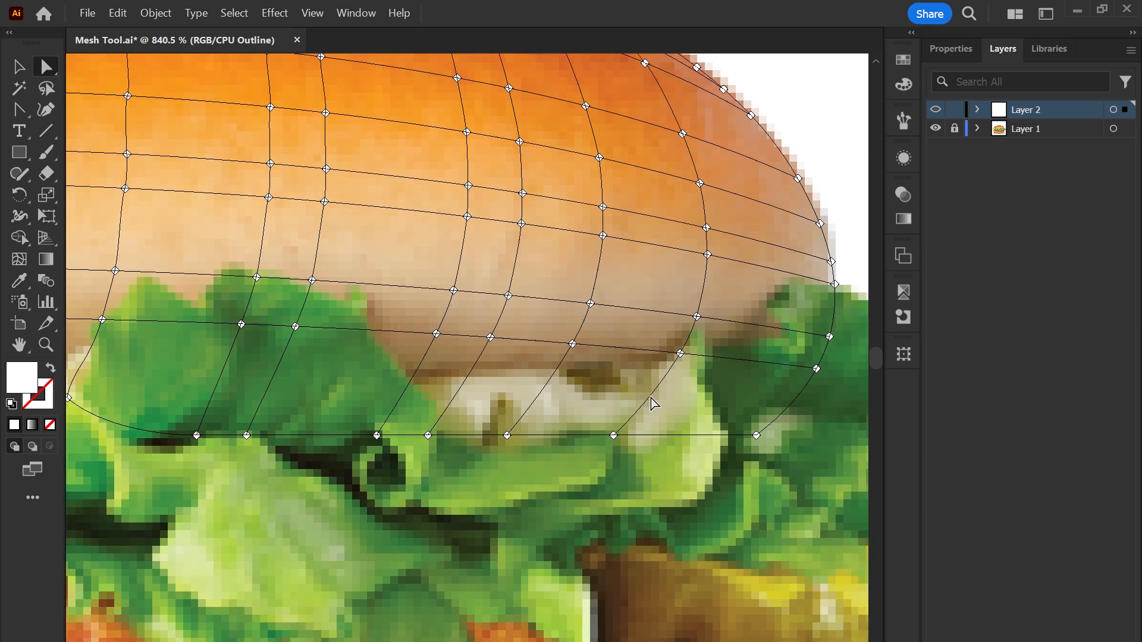
pyautogui.hotkey('ctrl', '0')
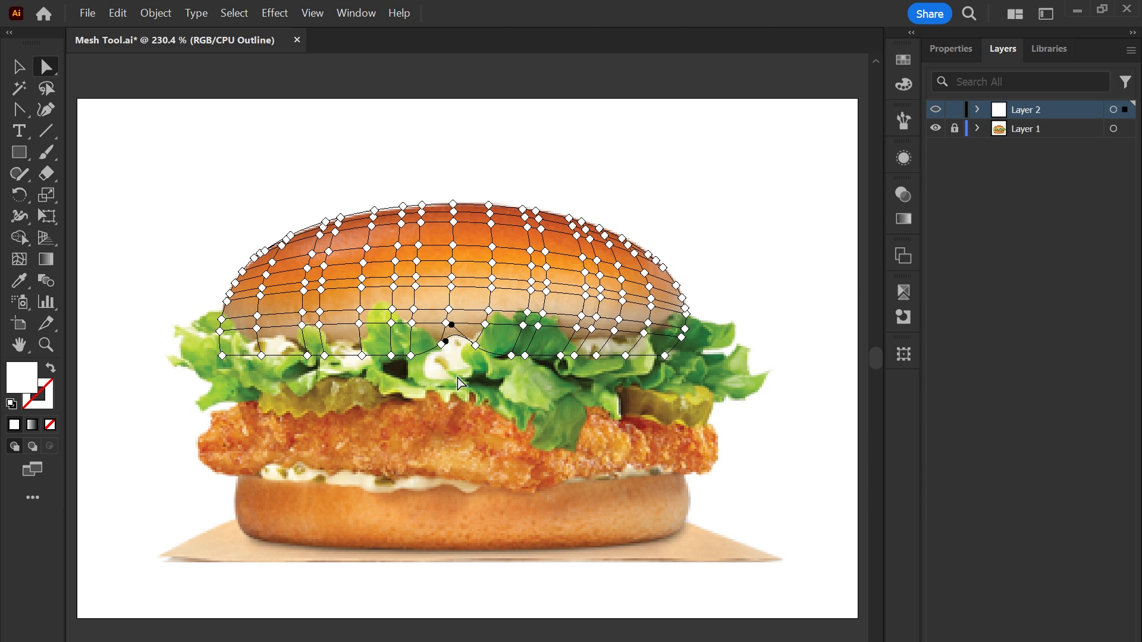
pyautogui.click(467, 364)
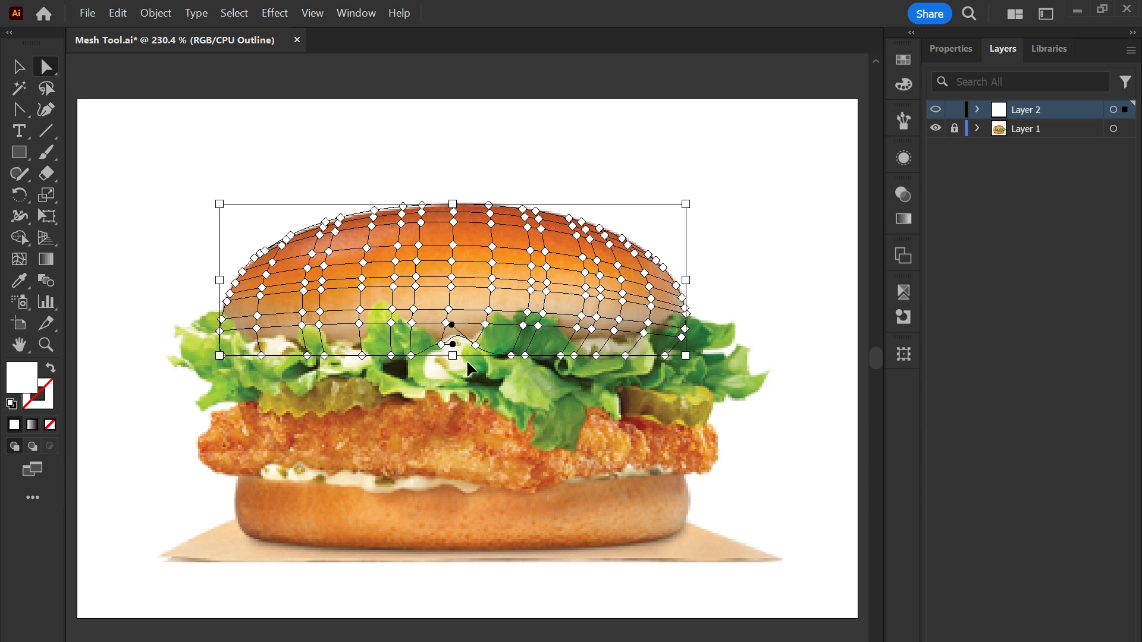
pyautogui.click(19, 66)
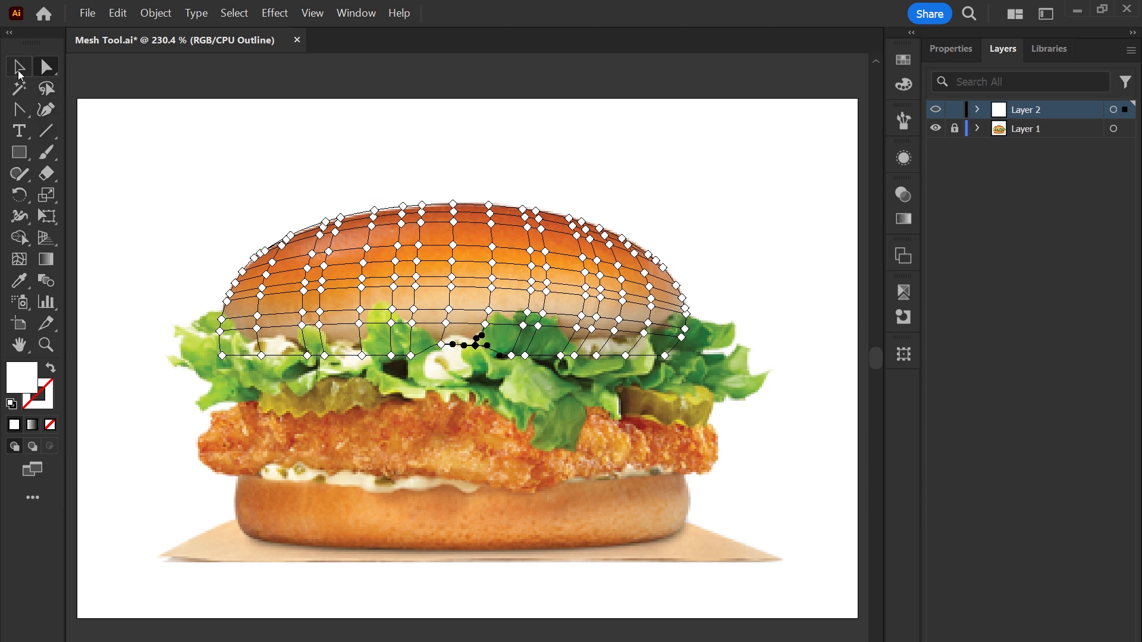
pyautogui.click(173, 130)
# Colour the lowest interior mesh point on the bun's leftmost inner vertical line with the tan sampled from the photo beneath it.
pyautogui.press('z')
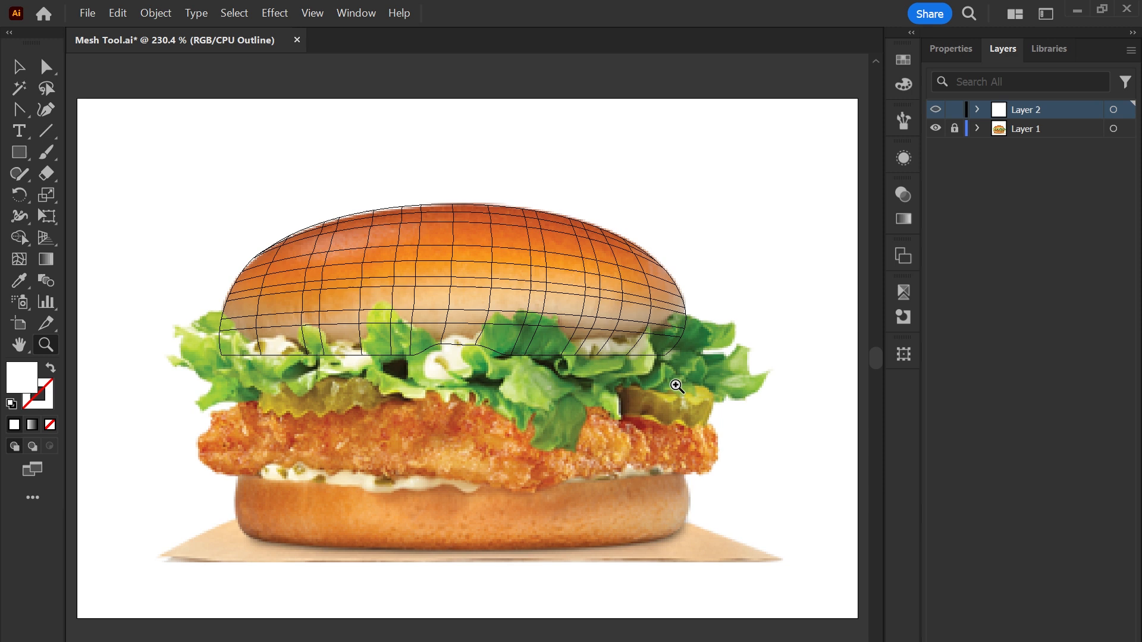
pyautogui.moveTo(138, 166); pyautogui.dragTo(755, 439)
pyautogui.press('z')
pyautogui.moveTo(184, 282); pyautogui.dragTo(341, 474)
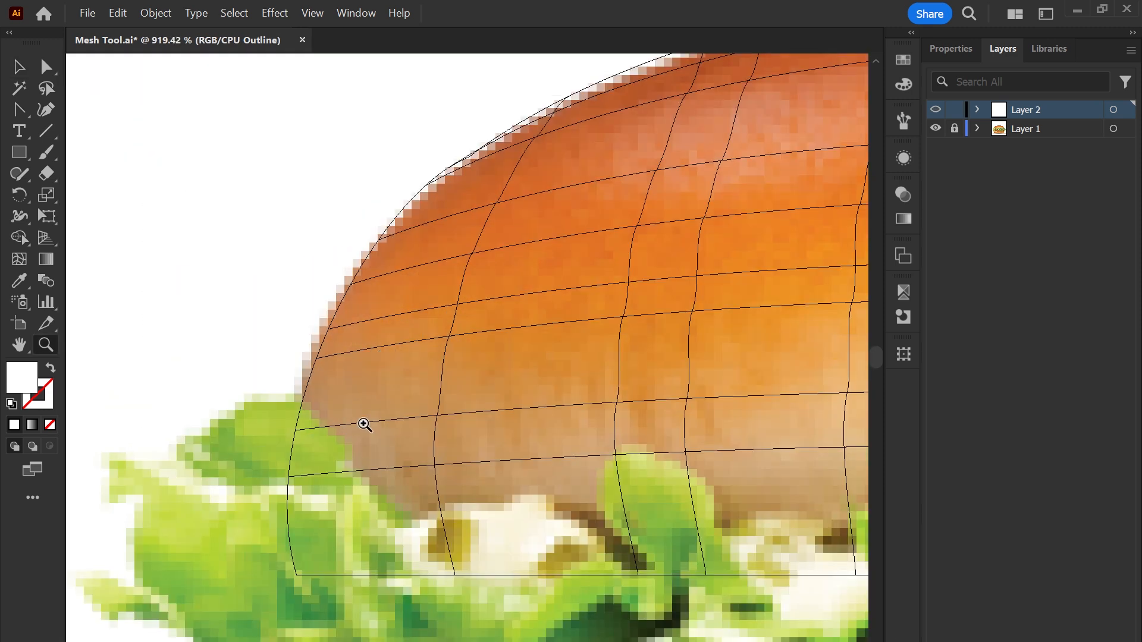
pyautogui.press('v')
pyautogui.press('a')
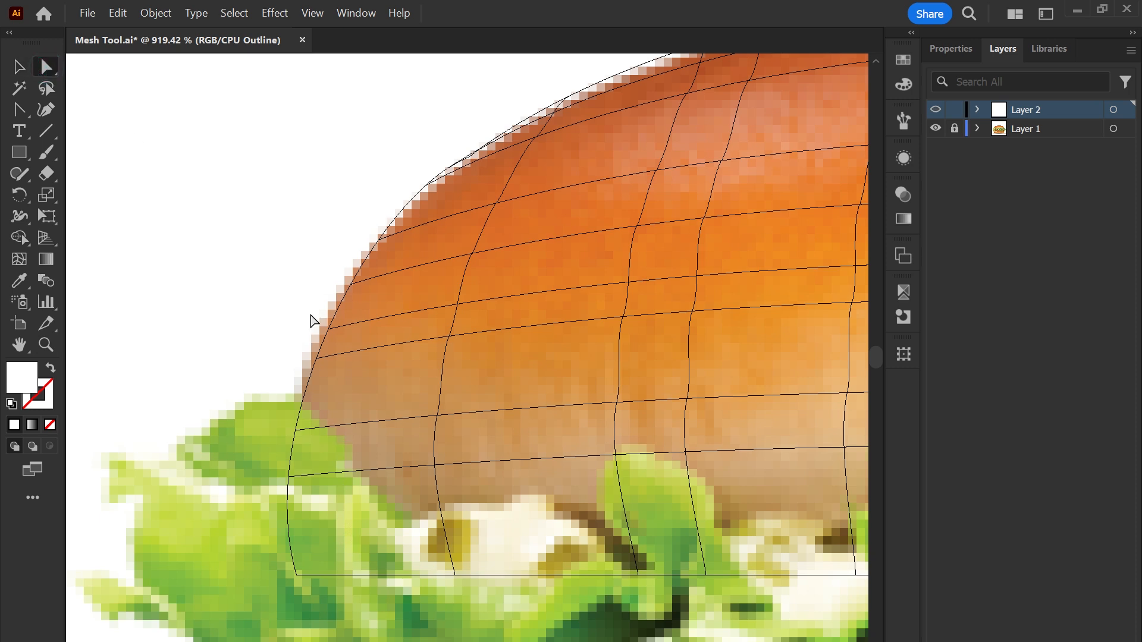
pyautogui.click(436, 467)
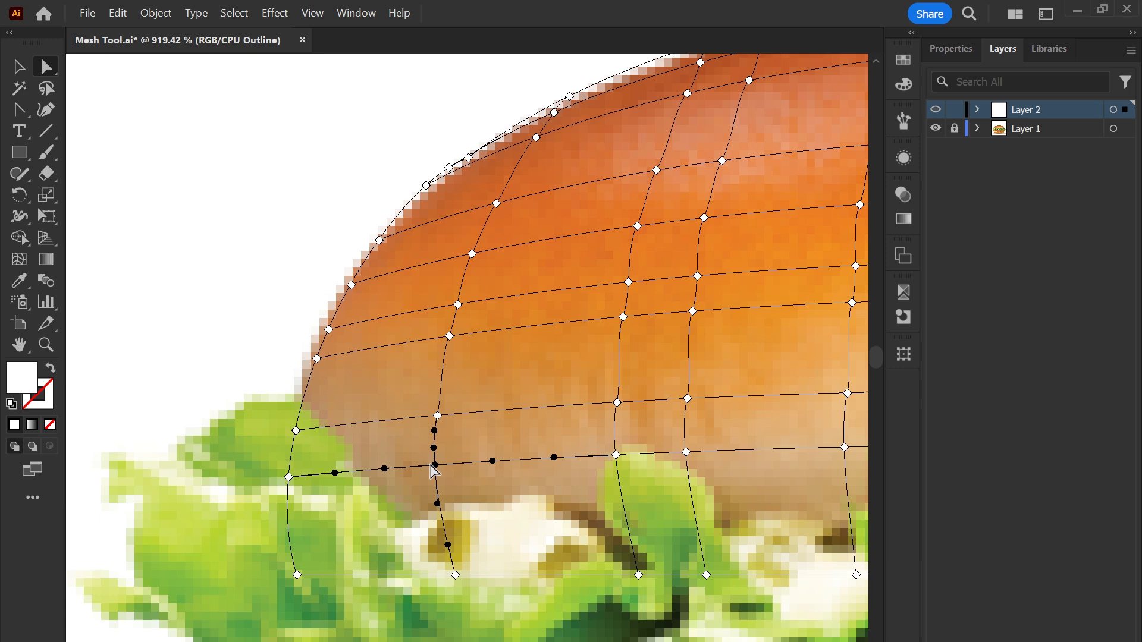
pyautogui.press('i')
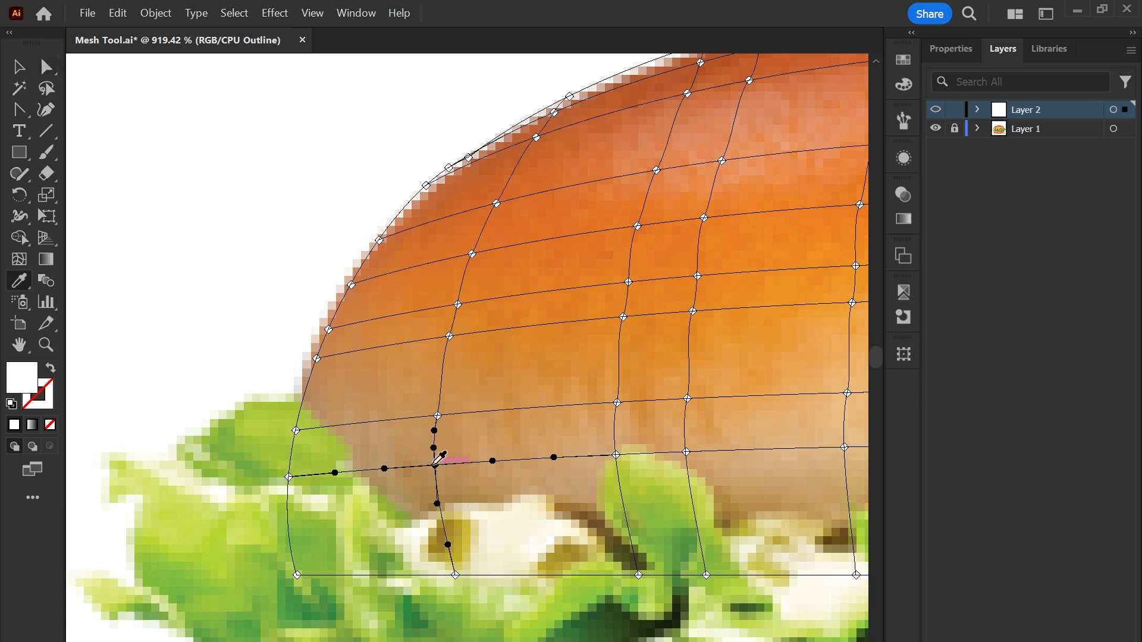
pyautogui.click(438, 460)
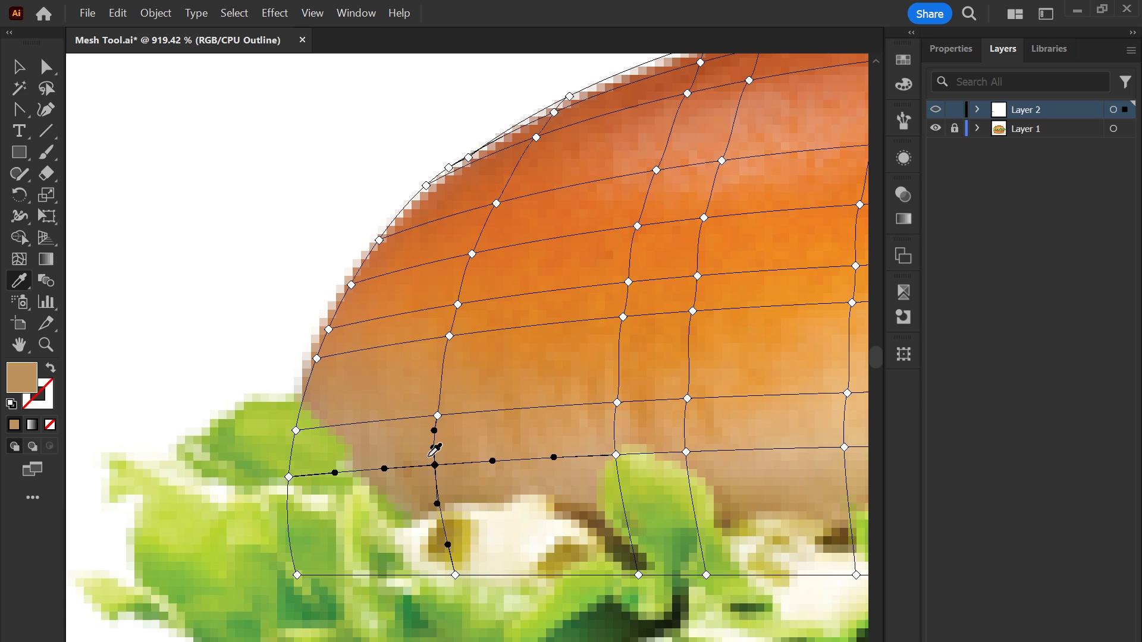
# Show the Navigator preview and place it clear of the bun's left end.
pyautogui.click(357, 14)
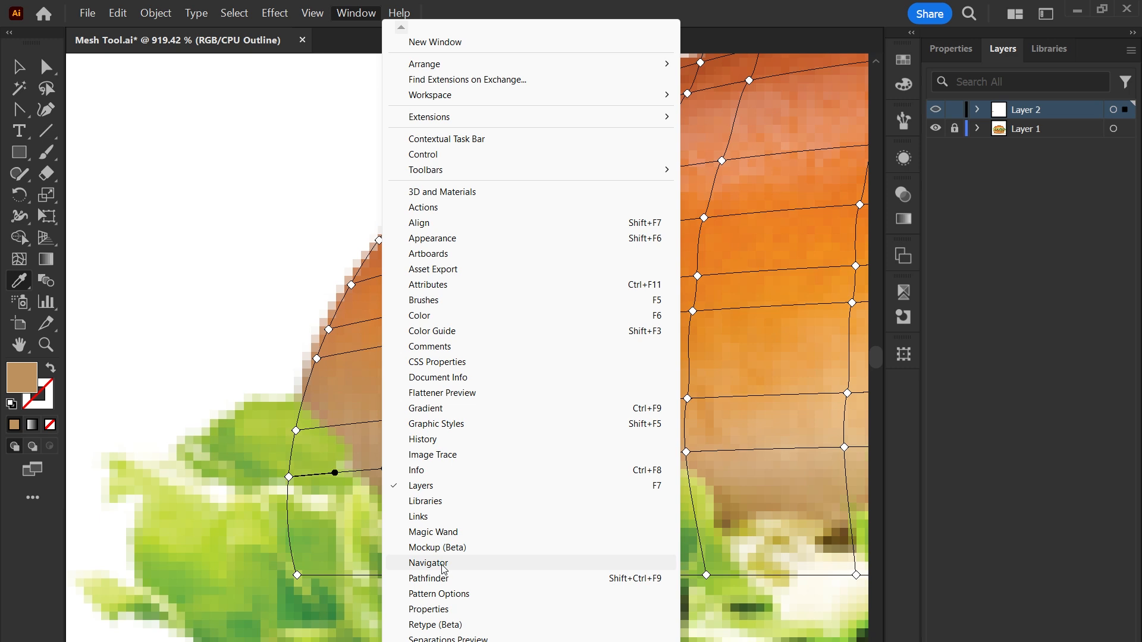
pyautogui.click(428, 564)
pyautogui.moveTo(573, 160); pyautogui.dragTo(749, 281)
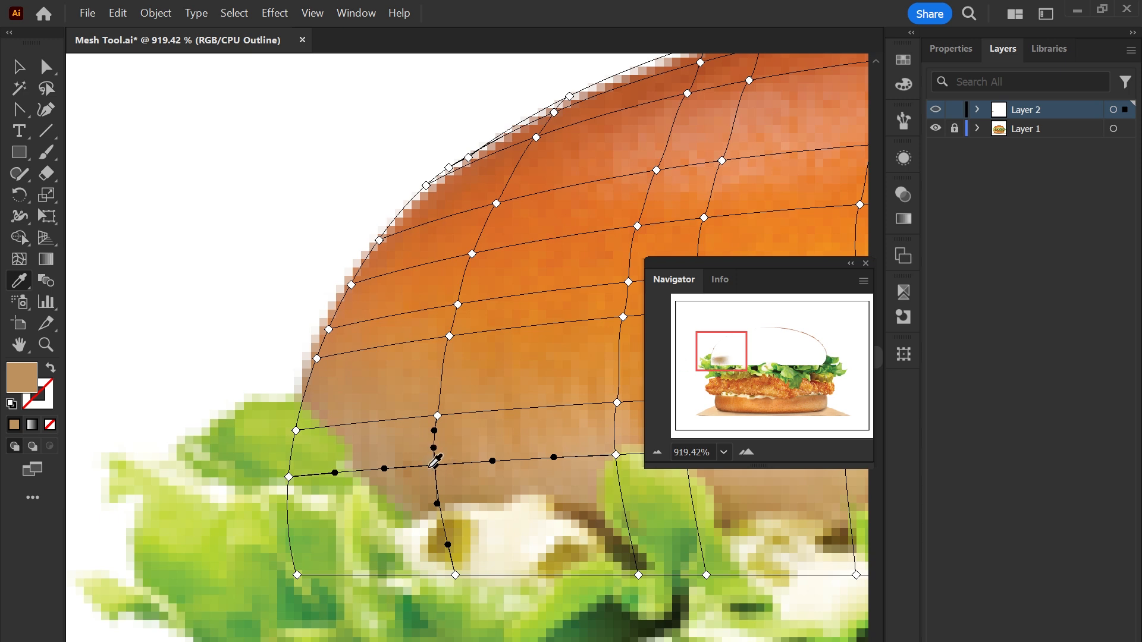
# Colour the second and third interior points up the leftmost inner vertical mesh line with the photo's colours at those points.
pyautogui.press('a')
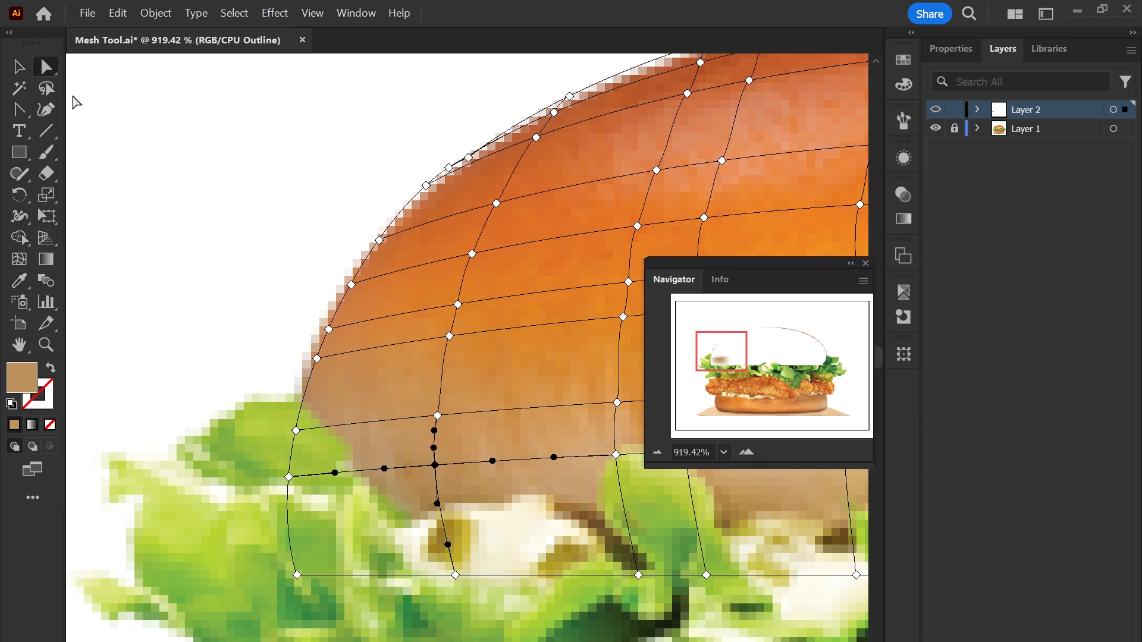
pyautogui.click(436, 415)
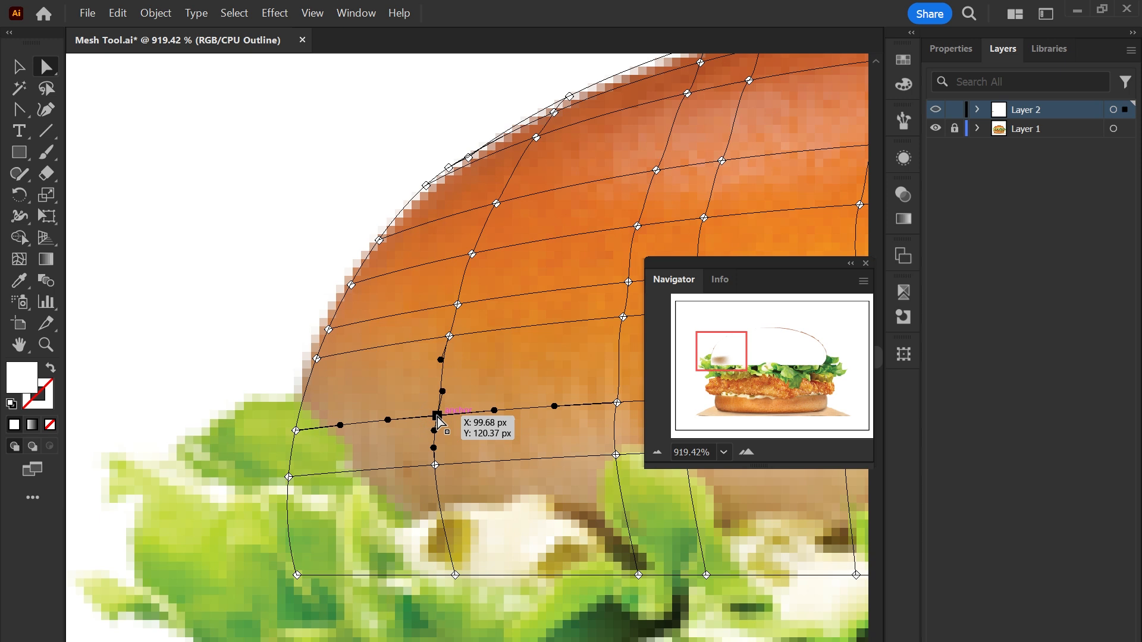
pyautogui.press('i')
pyautogui.click(437, 417)
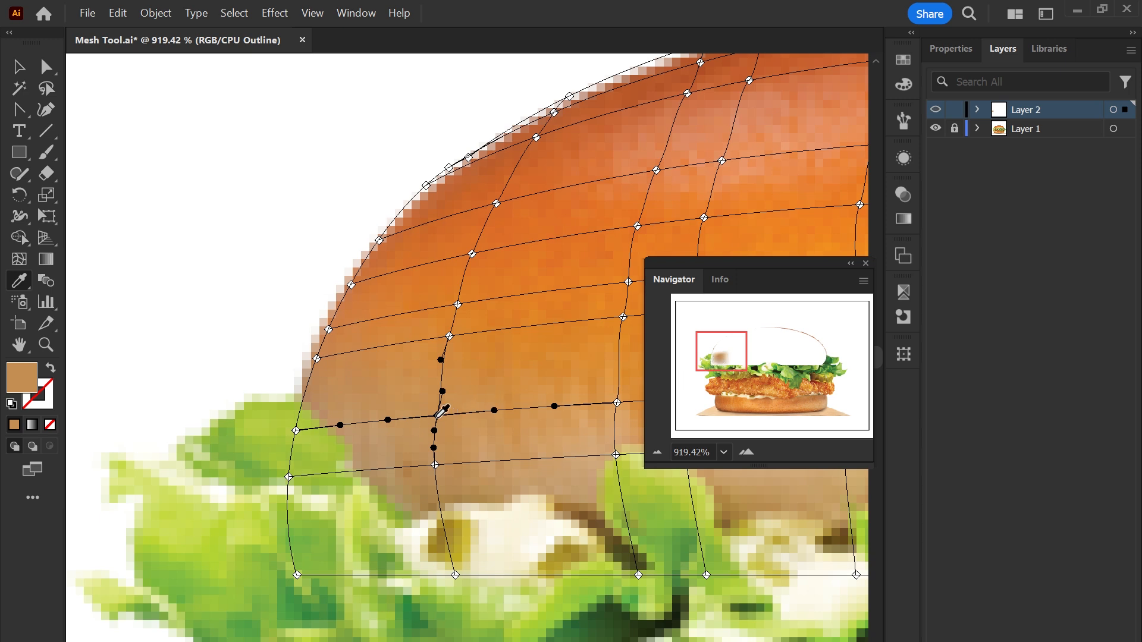
pyautogui.press('a')
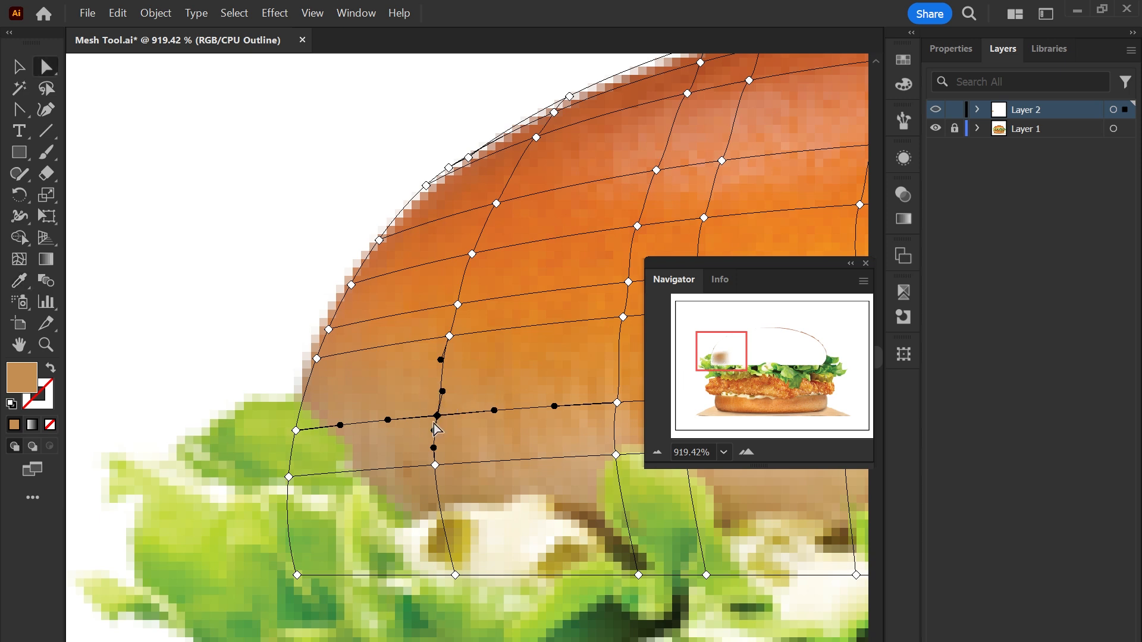
pyautogui.click(449, 336)
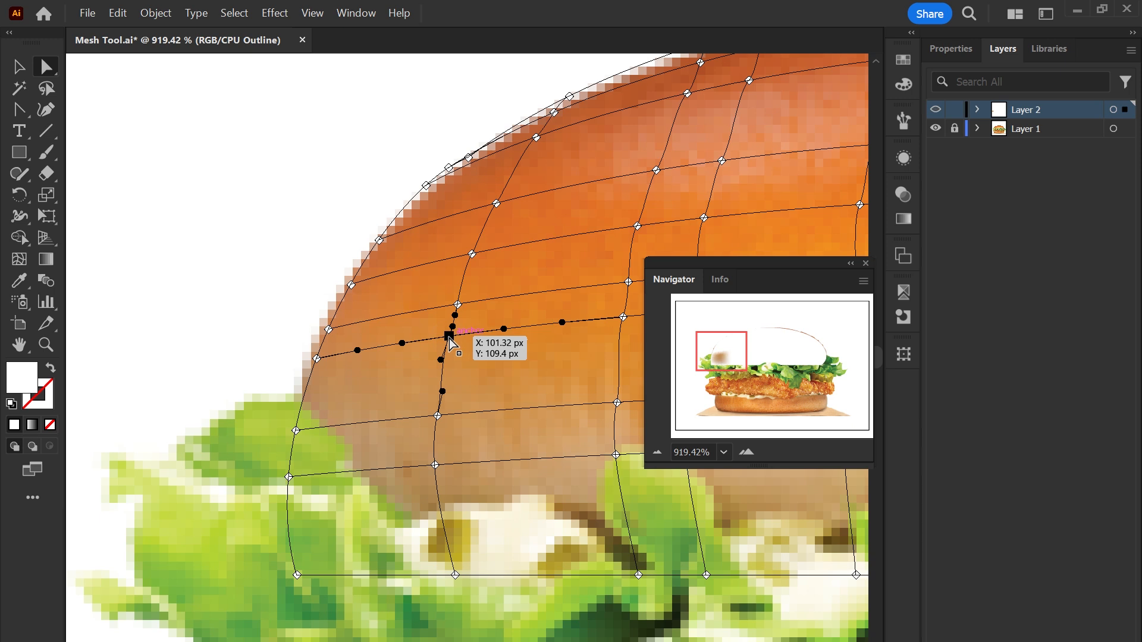
pyautogui.press('i')
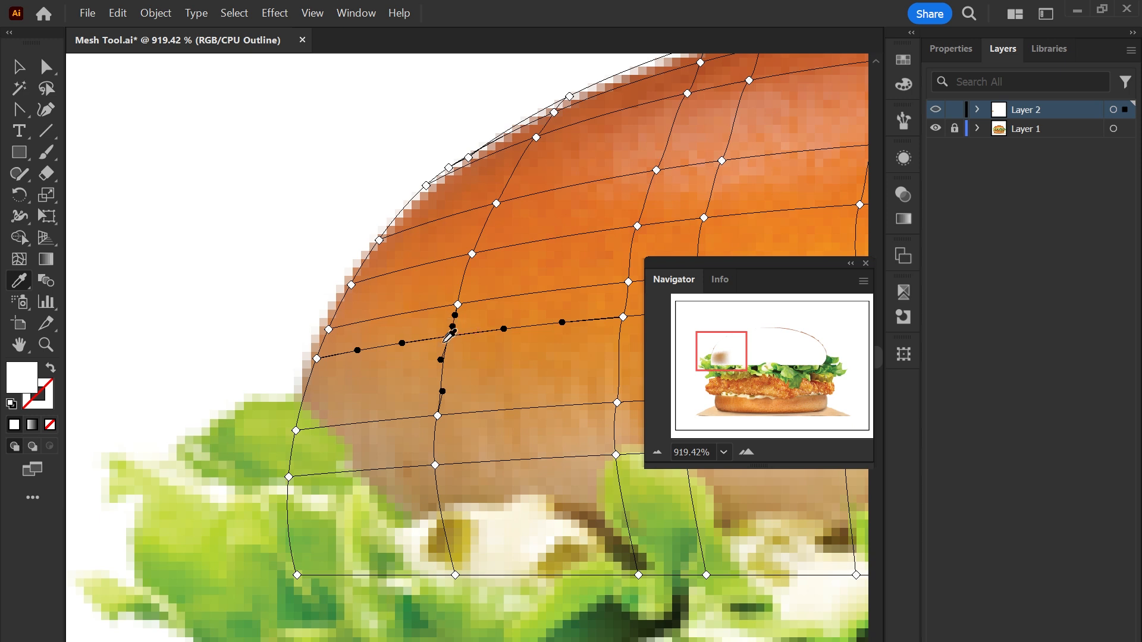
pyautogui.click(450, 335)
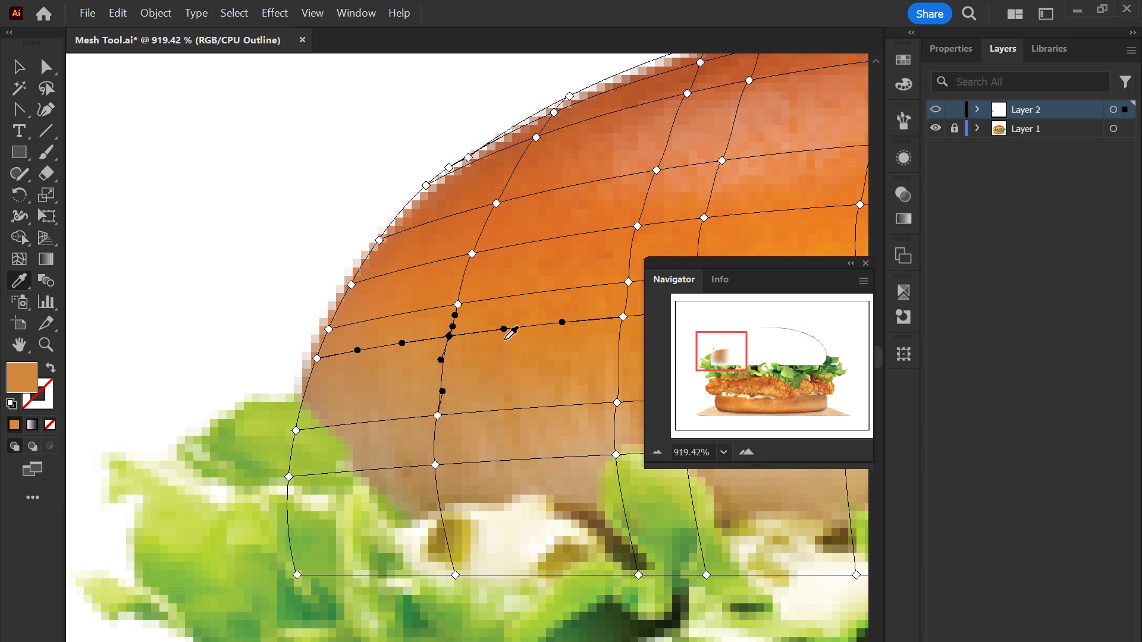
# Colour the fourth and fifth interior points up the same vertical mesh line with the oranges sampled from the photo beneath them.
pyautogui.press('a')
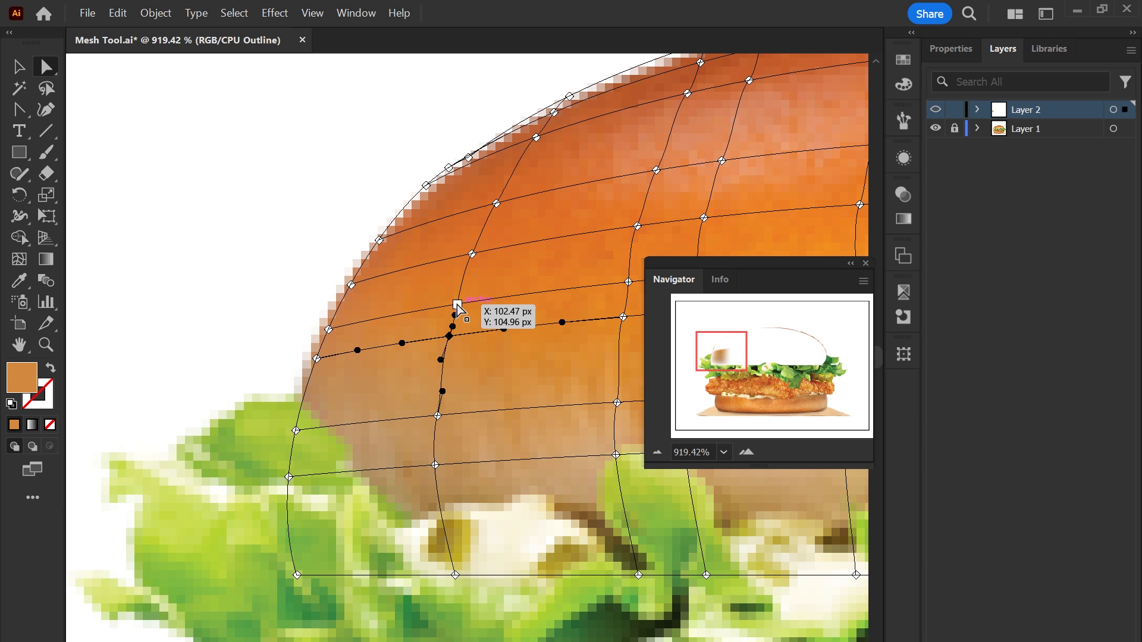
pyautogui.click(457, 305)
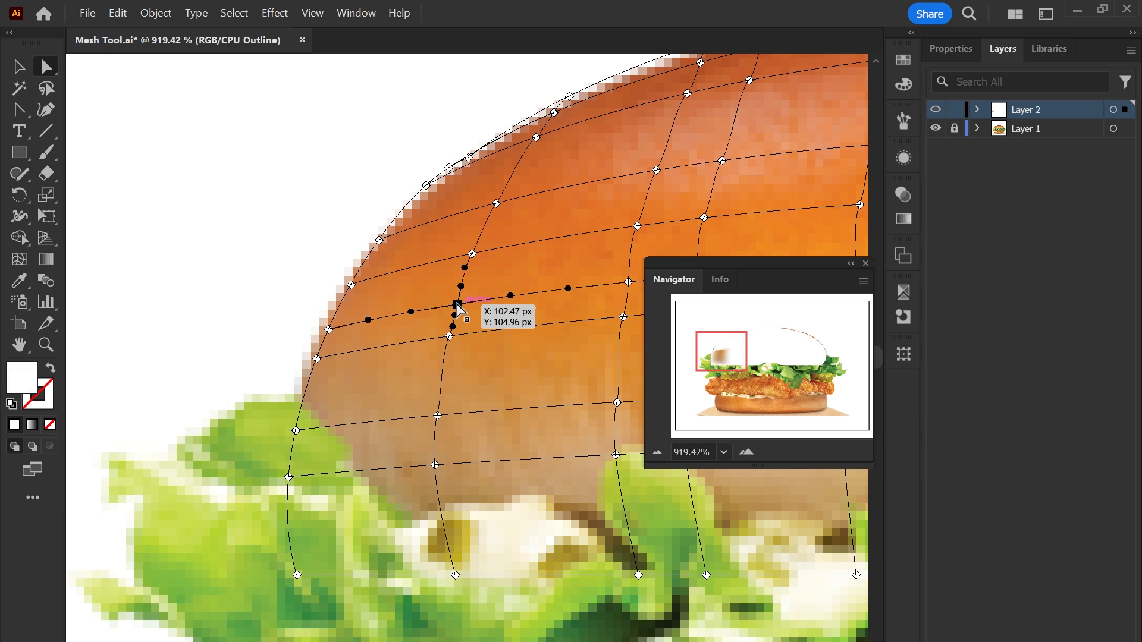
pyautogui.press('i')
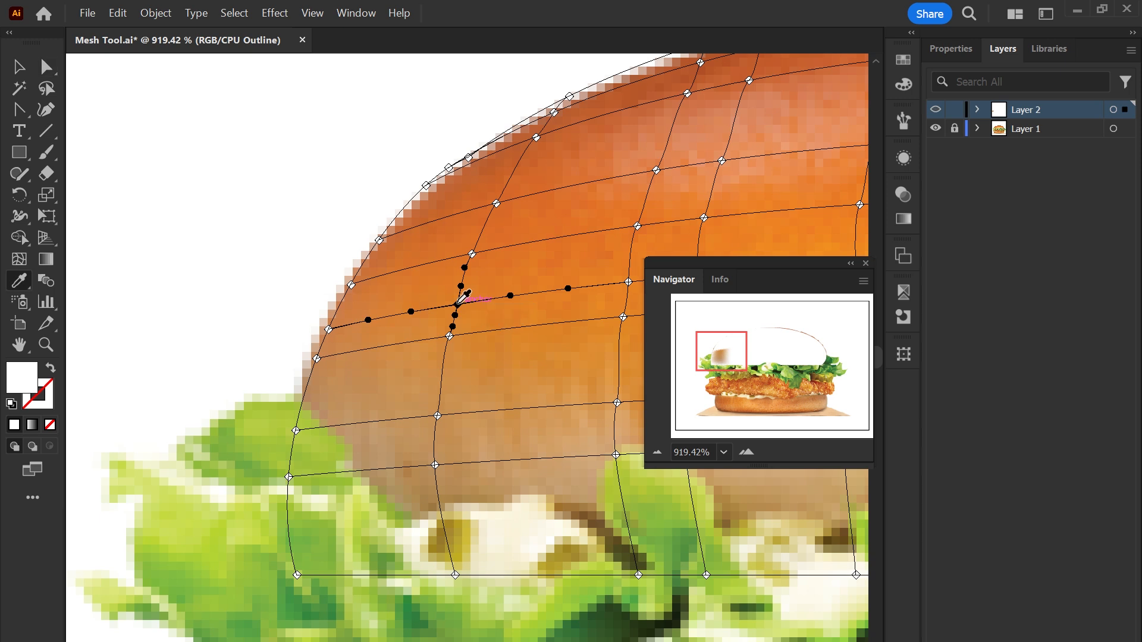
pyautogui.click(457, 305)
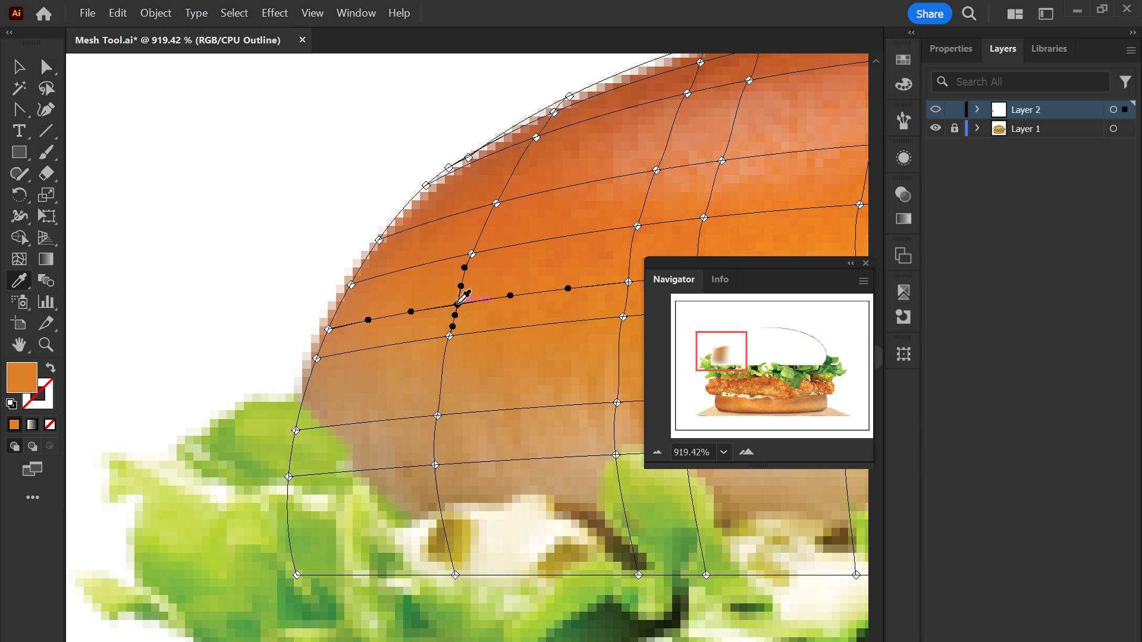
pyautogui.press('a')
pyautogui.click(472, 254)
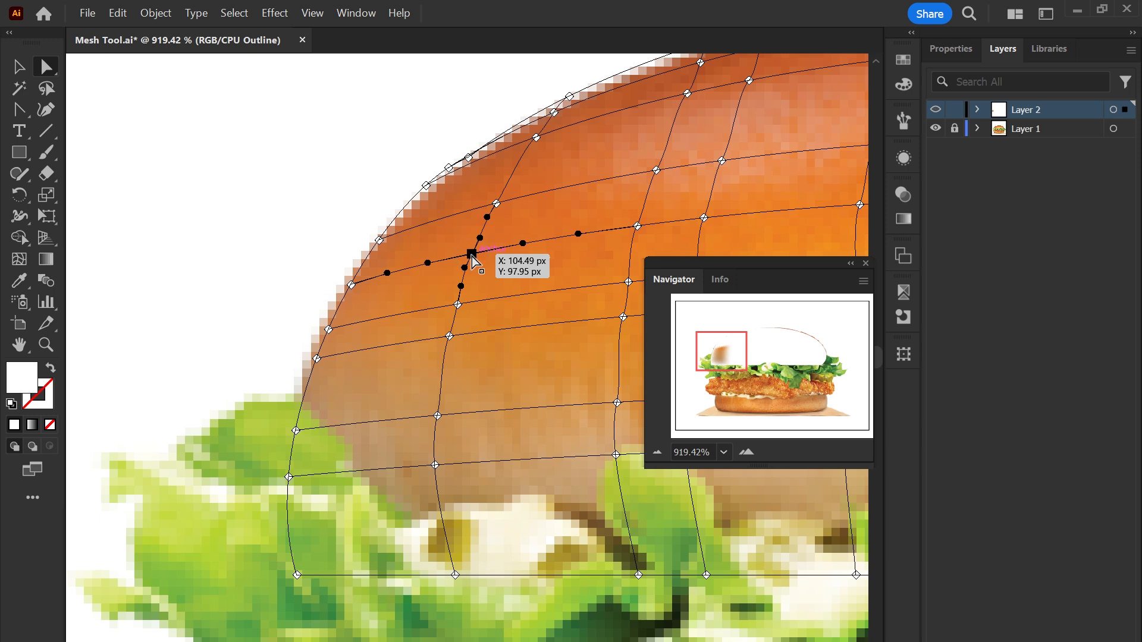
pyautogui.press('i')
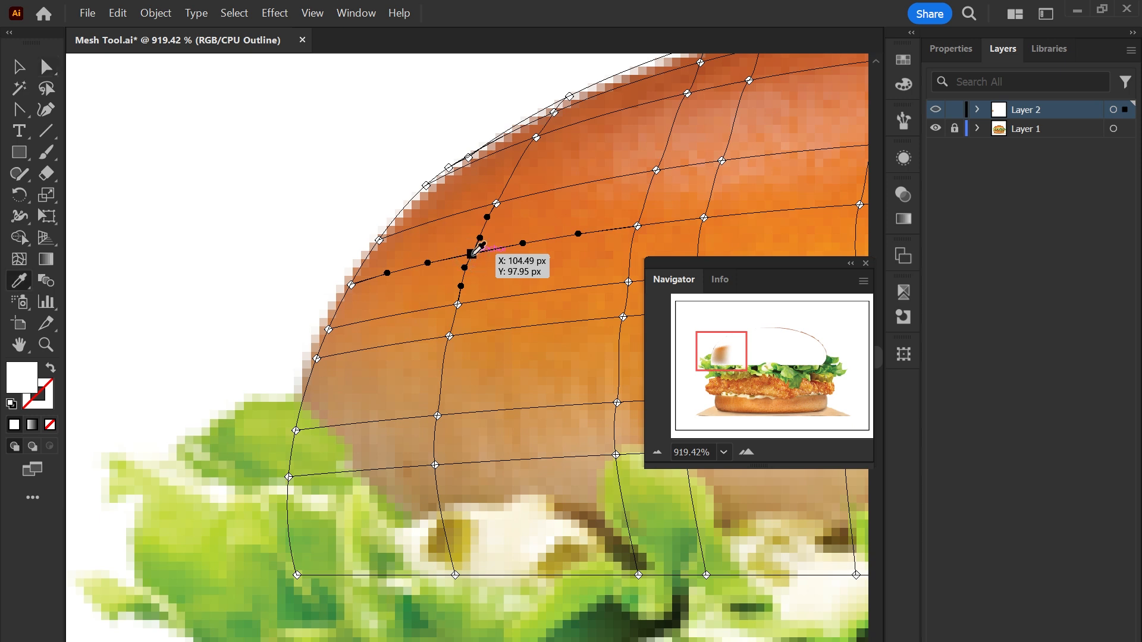
pyautogui.click(473, 253)
# Colour the sixth and seventh interior points up the same vertical mesh line with the darker oranges sampled from the photo.
pyautogui.press('a')
pyautogui.click(496, 204)
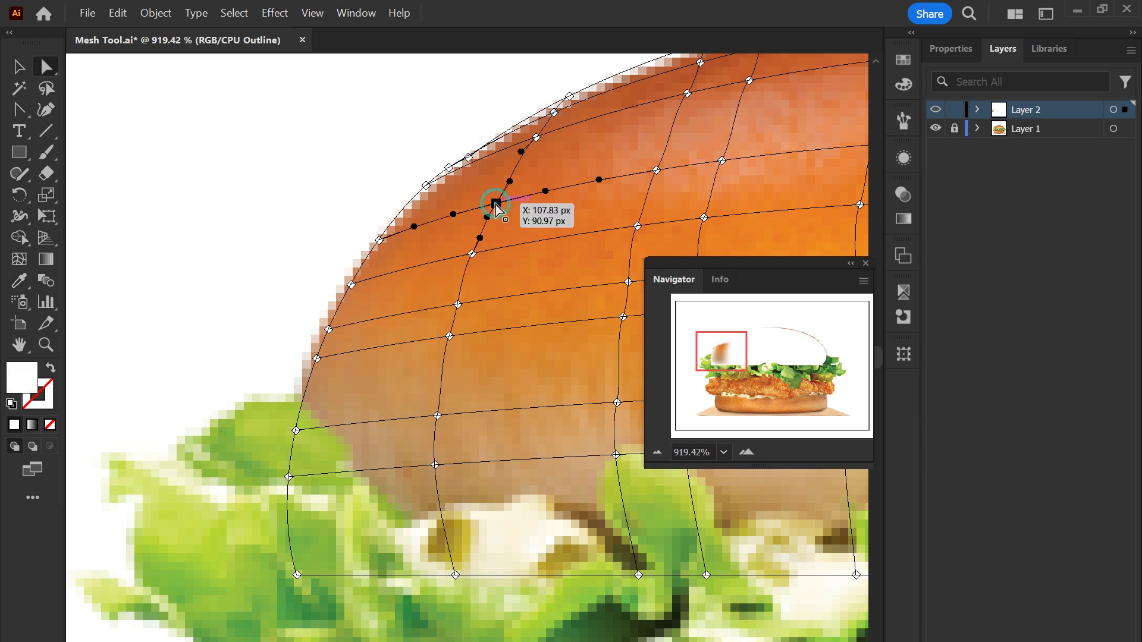
pyautogui.press('i')
pyautogui.click(496, 203)
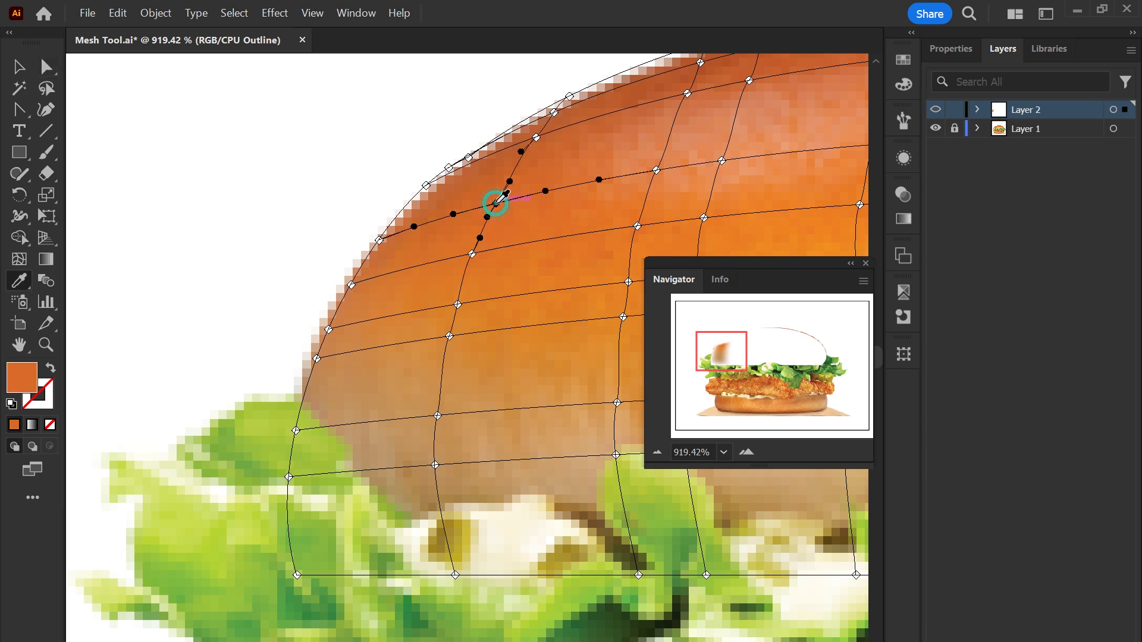
pyautogui.press('a')
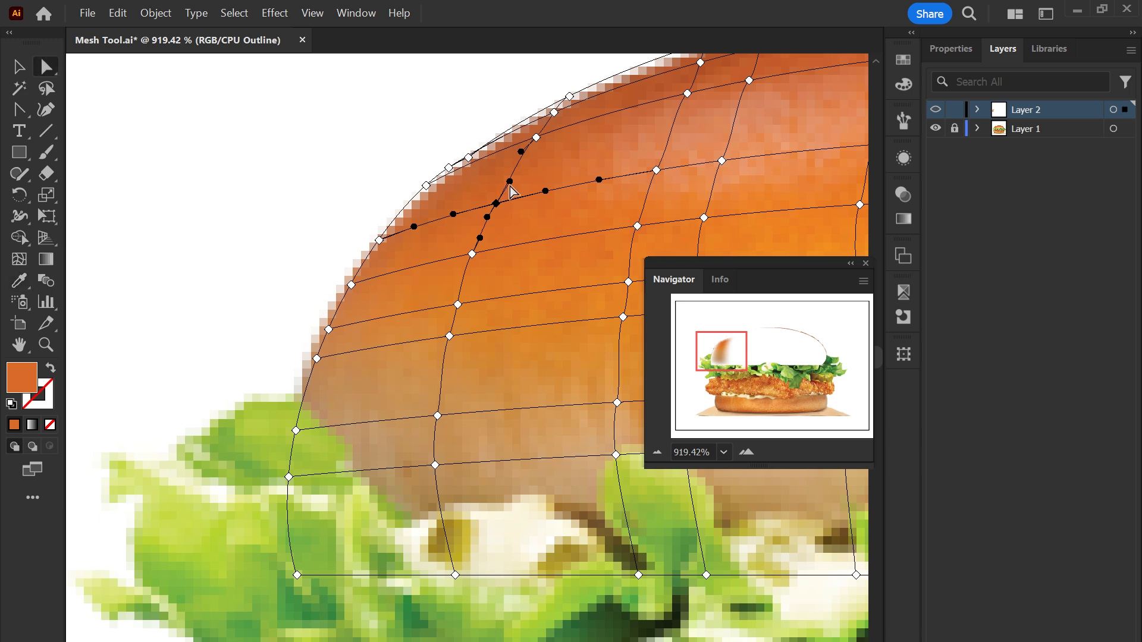
pyautogui.click(536, 138)
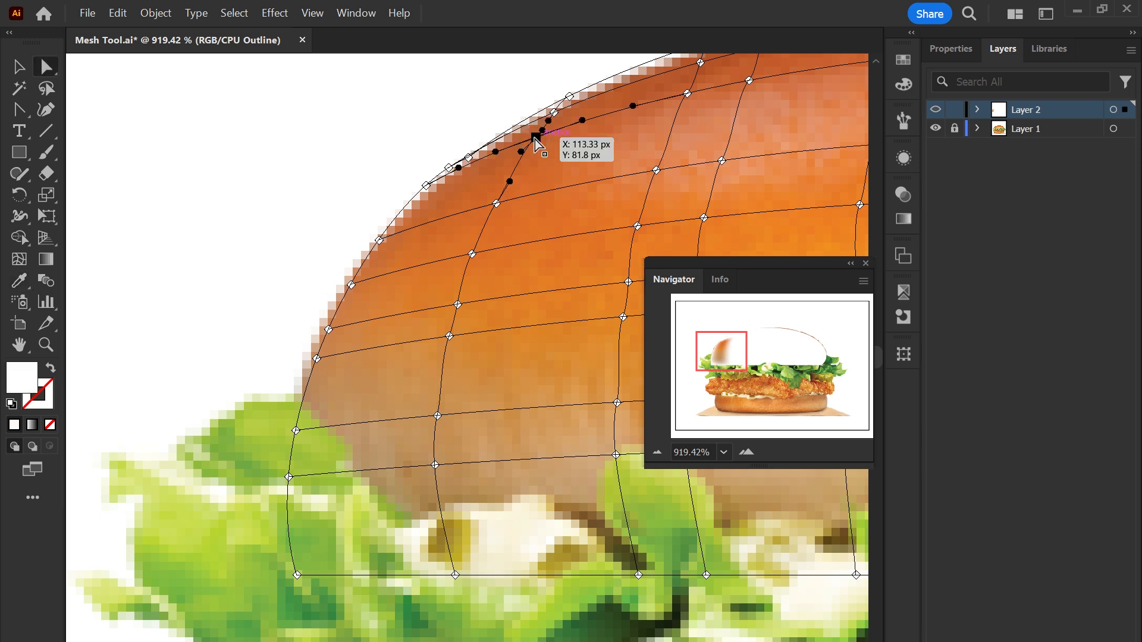
pyautogui.press('i')
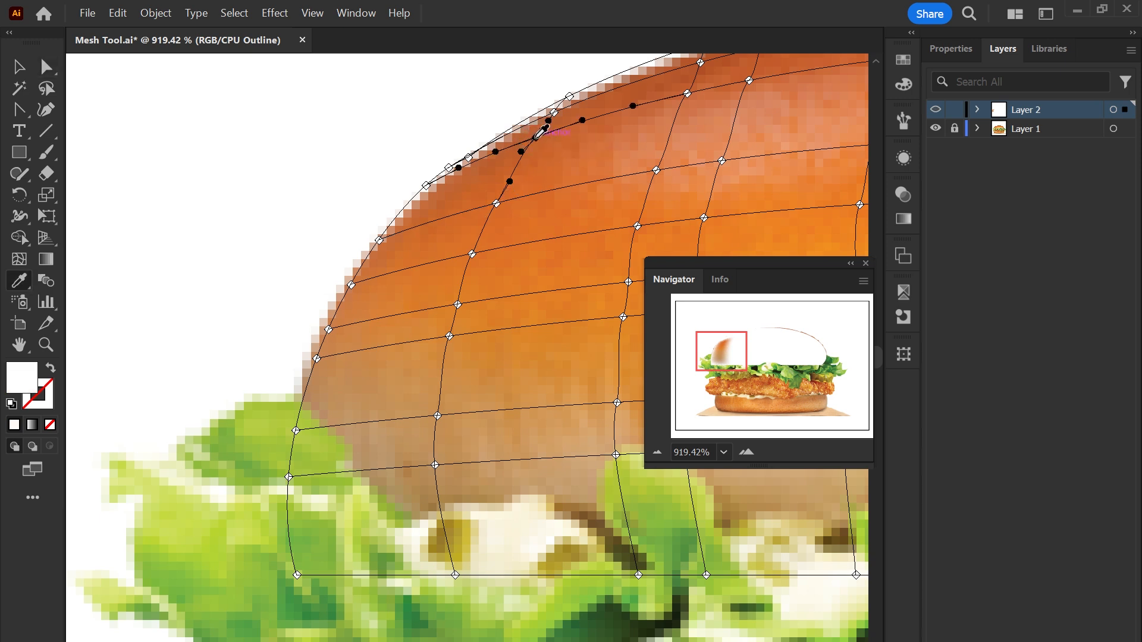
pyautogui.click(536, 137)
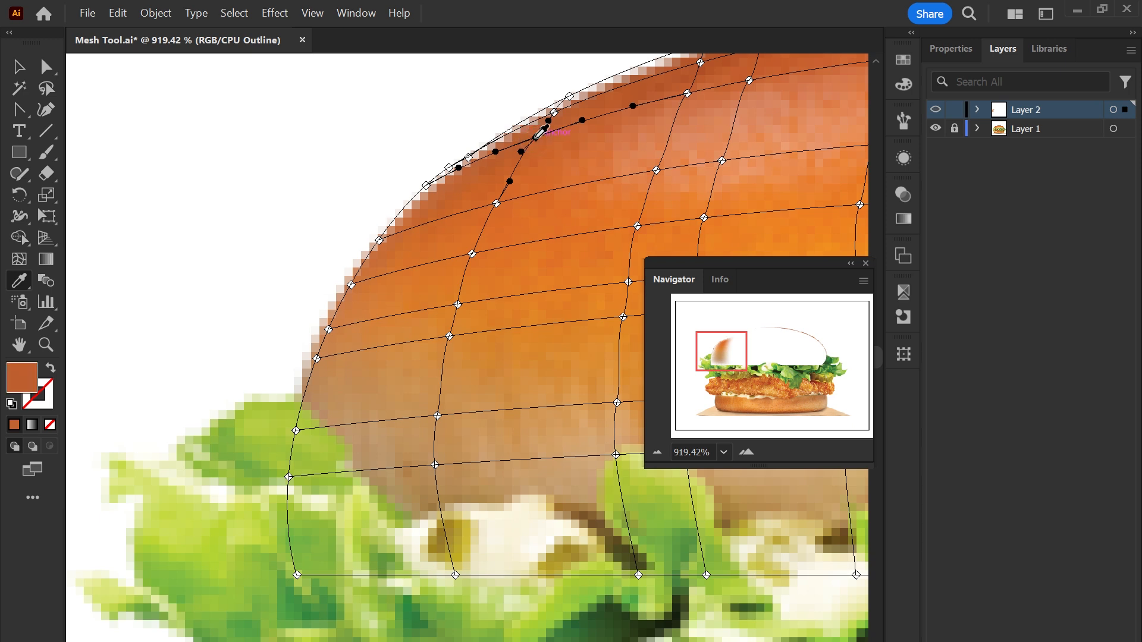
# Colour the line's topmost interior point and its end point on the bun's outline with reddish browns sampled just inside the bun's edge.
pyautogui.press('a')
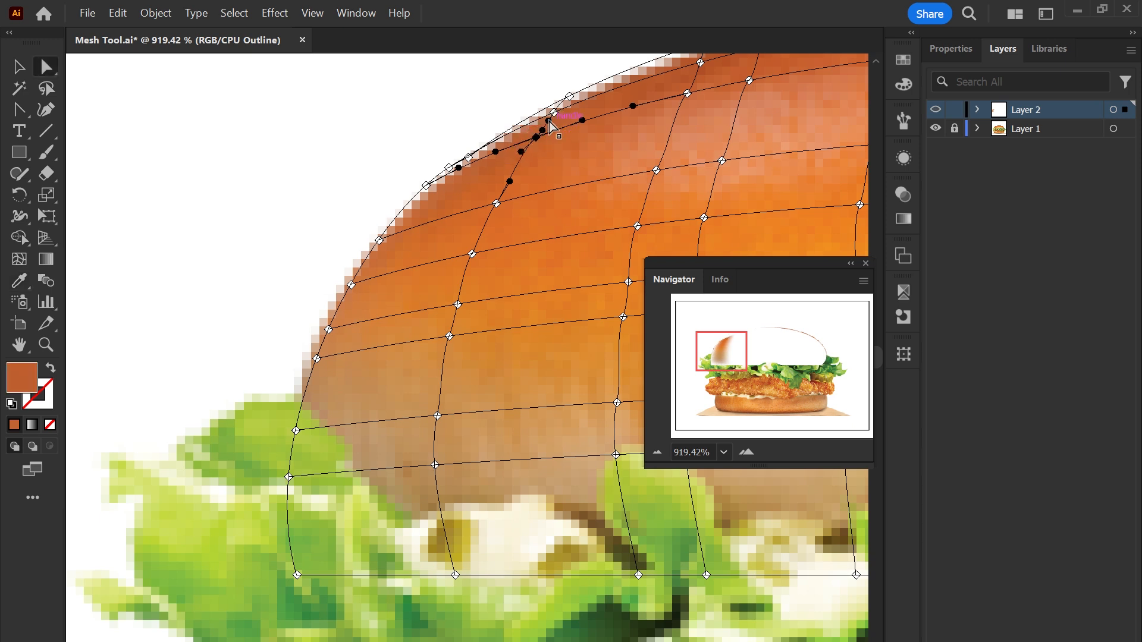
pyautogui.click(553, 112)
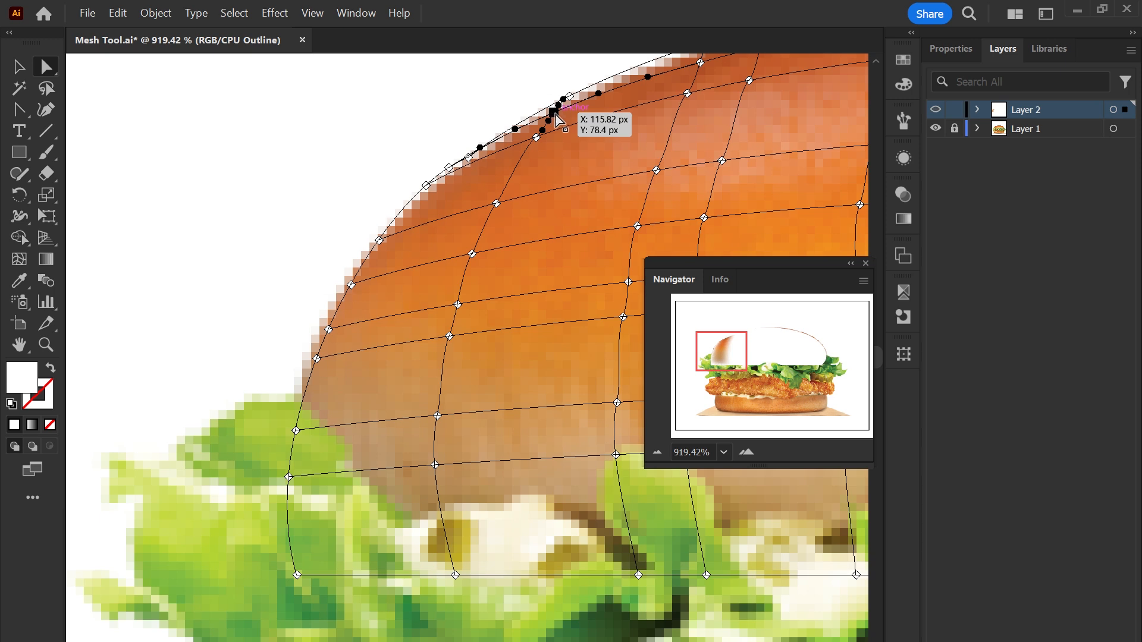
pyautogui.press('i')
pyautogui.click(558, 118)
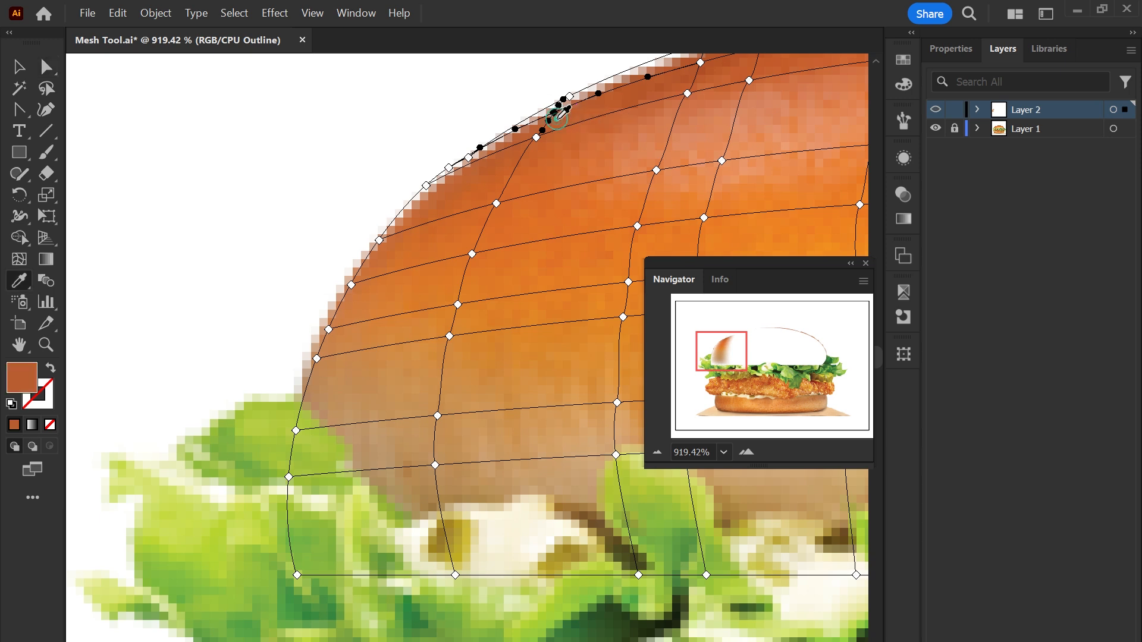
pyautogui.press('a')
pyautogui.click(569, 97)
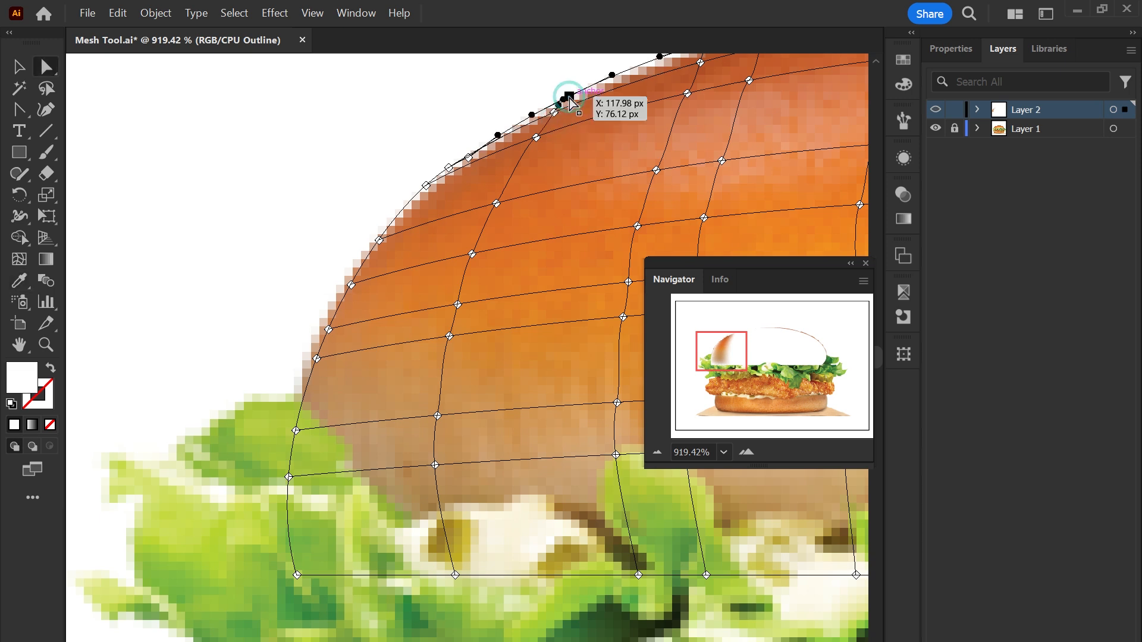
pyautogui.press('i')
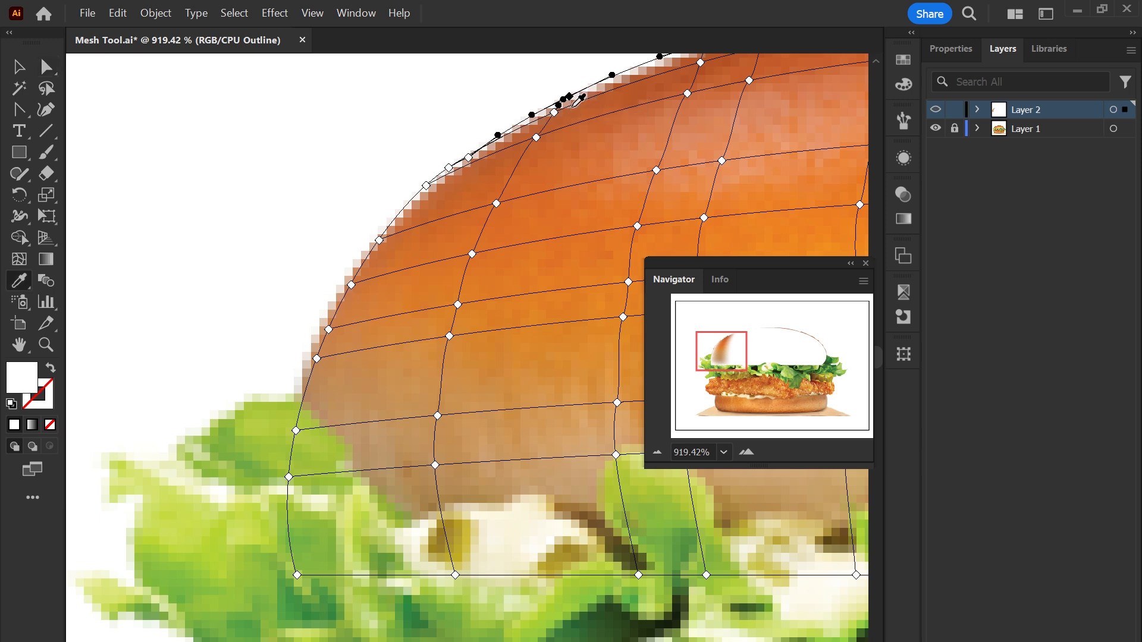
pyautogui.click(577, 101)
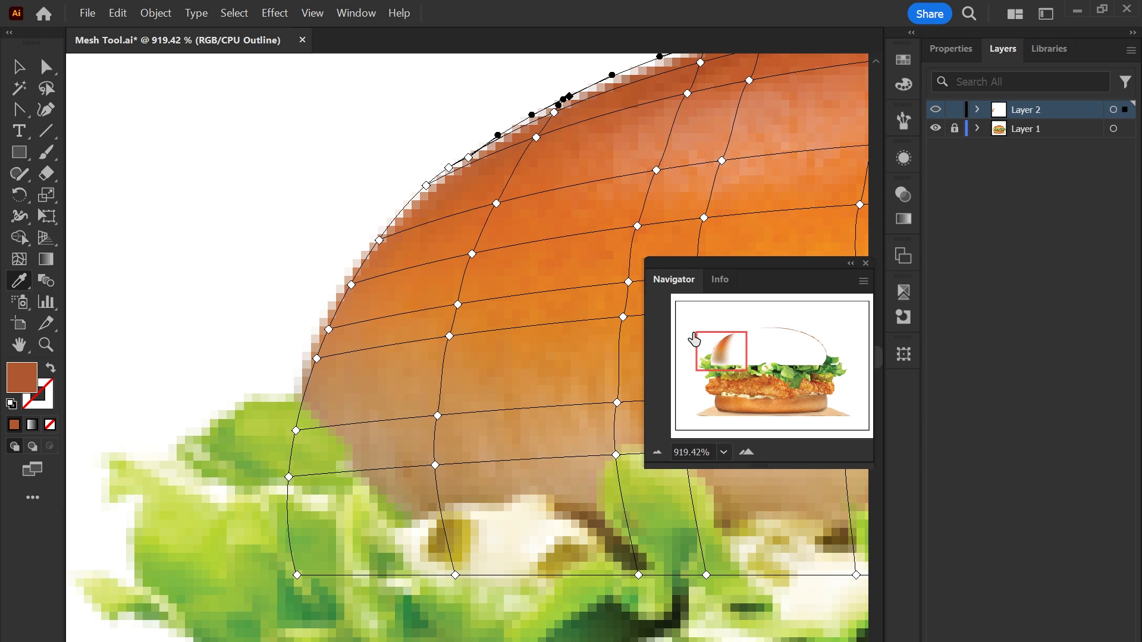
# Colour two mesh points along the bun's upper-left outline with the orange-browns sampled from the photo just inside the edge.
pyautogui.press('a')
pyautogui.click(468, 159)
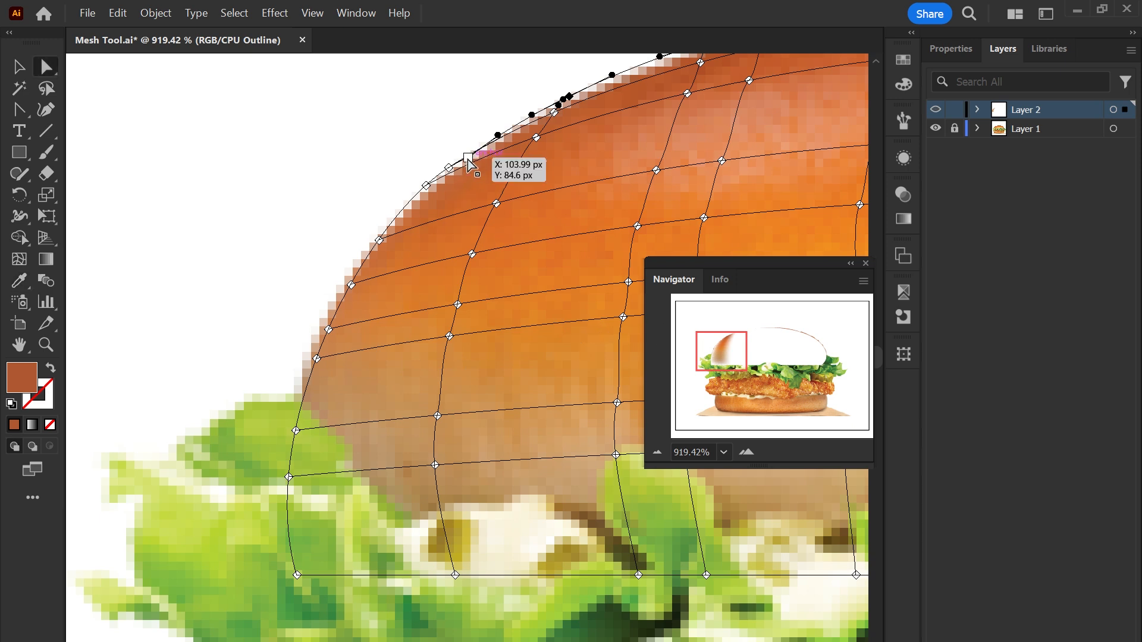
pyautogui.click(469, 159)
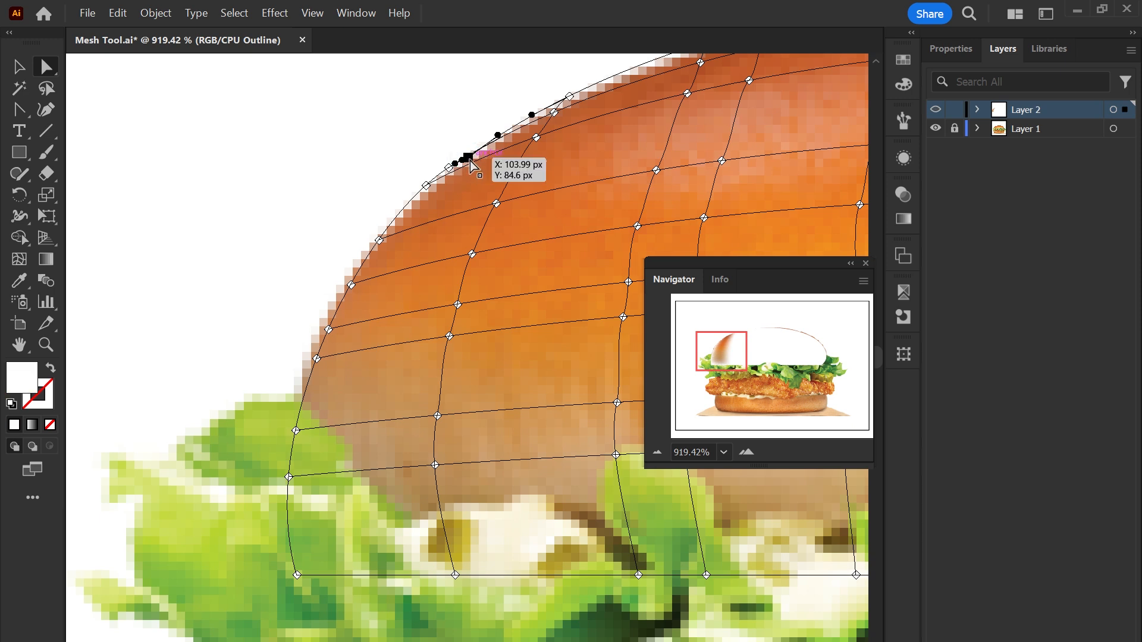
pyautogui.press('i')
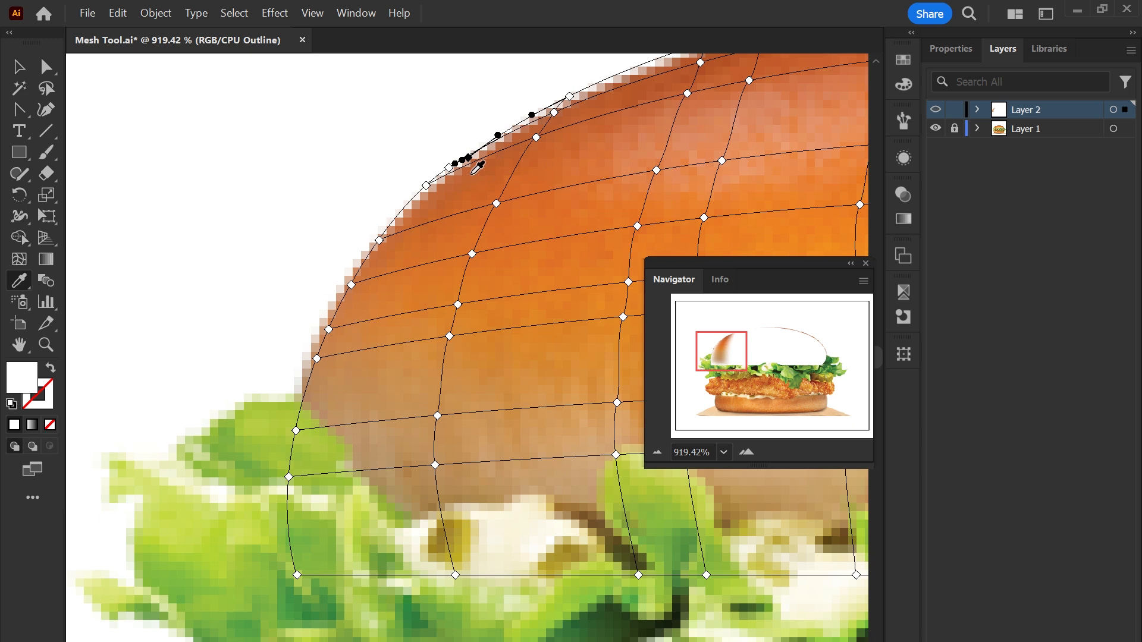
pyautogui.click(477, 167)
pyautogui.press('a')
pyautogui.click(426, 186)
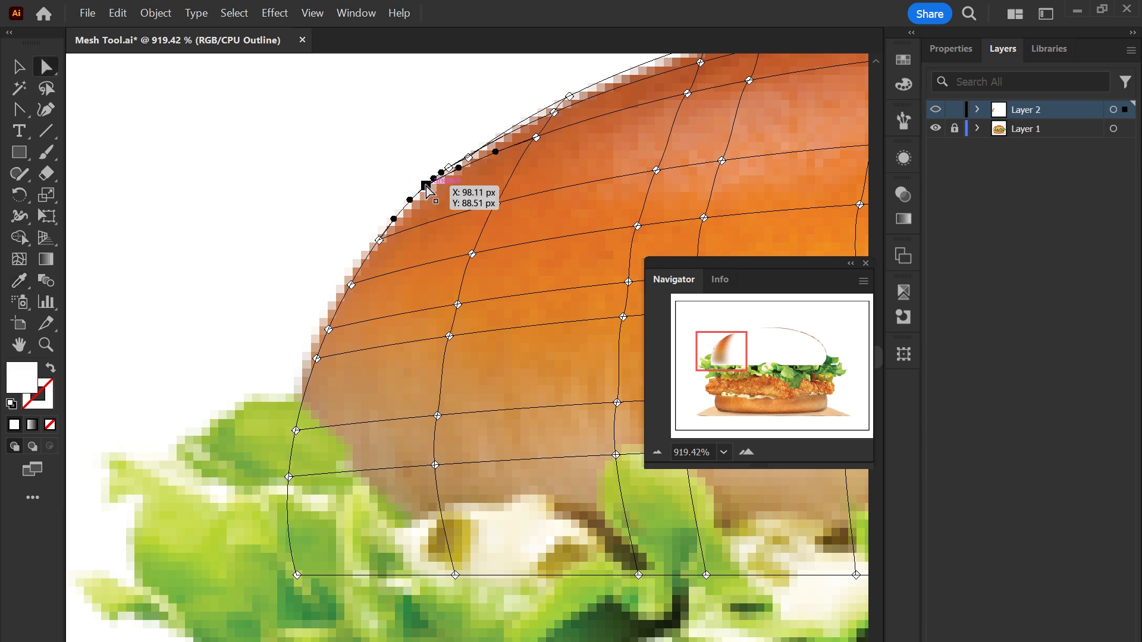
pyautogui.press('i')
pyautogui.click(434, 198)
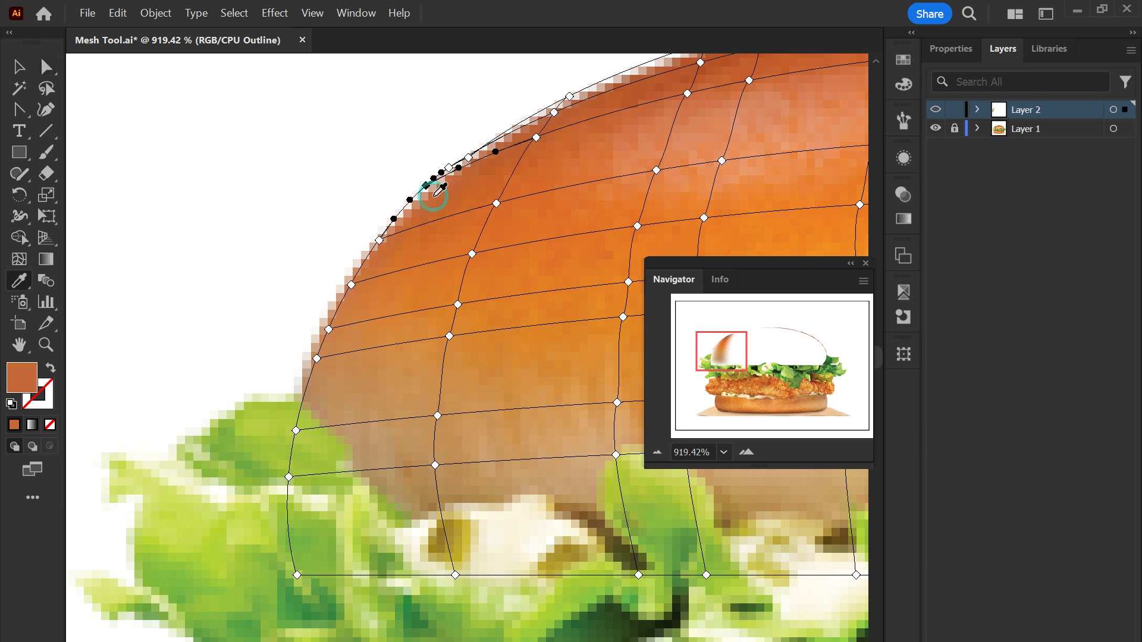
# Colour the next two mesh points down the bun's left outline with the oranges sampled just inside its edge.
pyautogui.press('a')
pyautogui.click(379, 240)
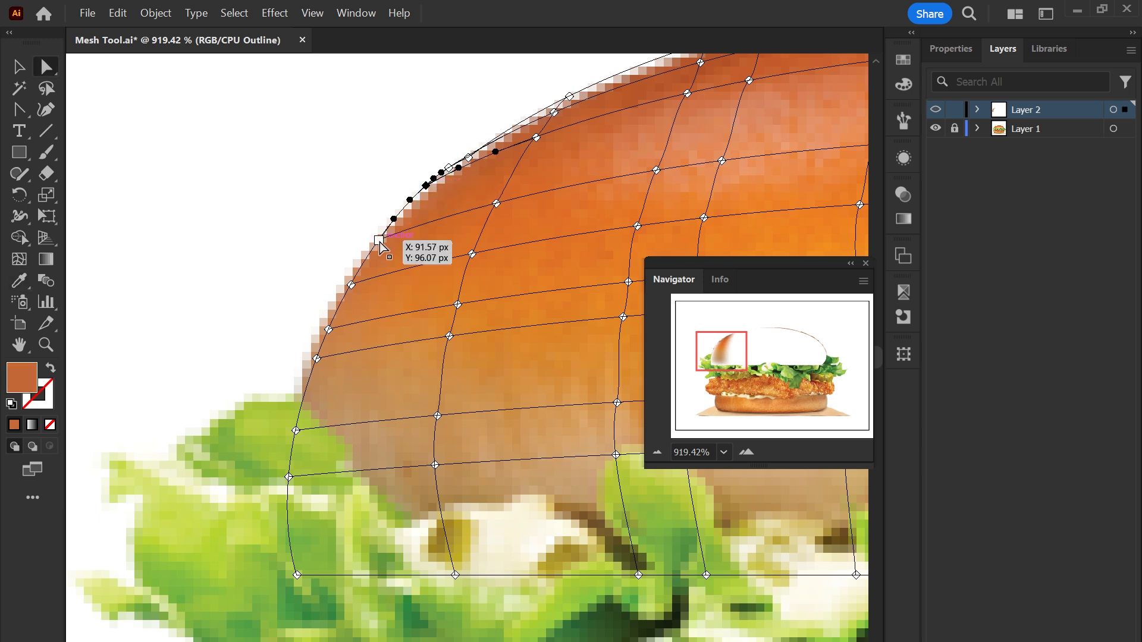
pyautogui.press('i')
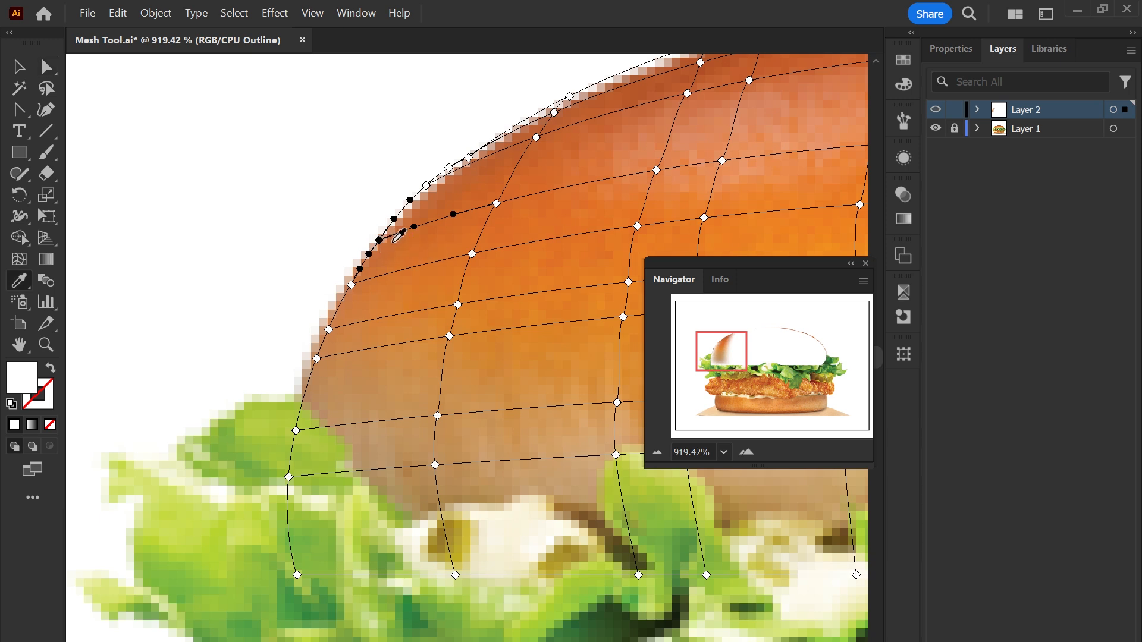
pyautogui.click(397, 236)
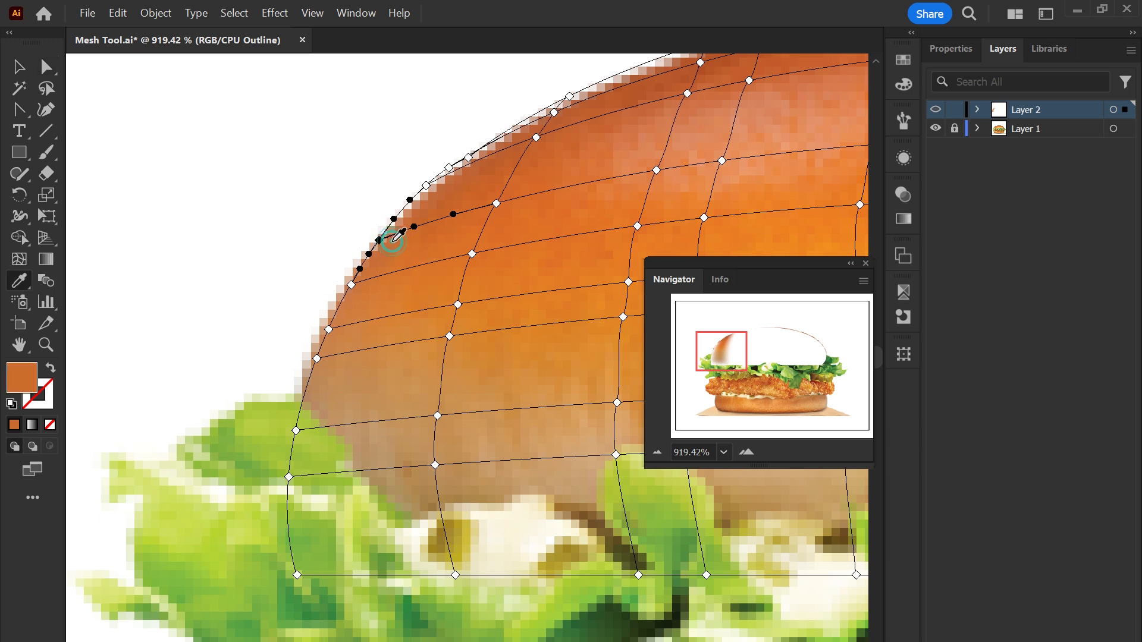
pyautogui.press('a')
pyautogui.click(351, 285)
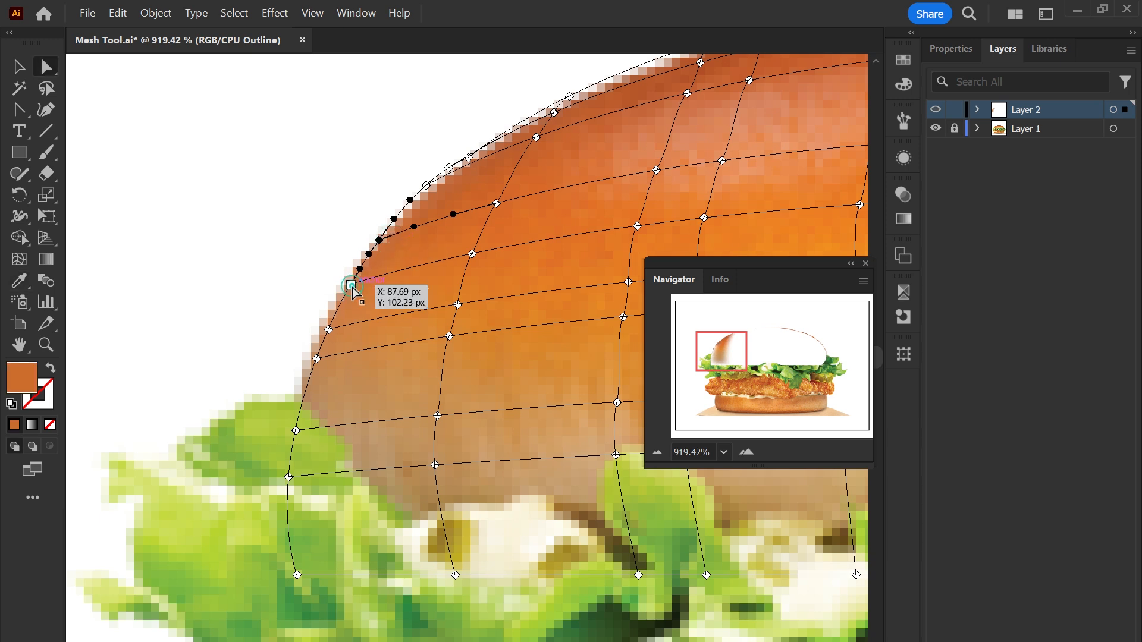
pyautogui.press('i')
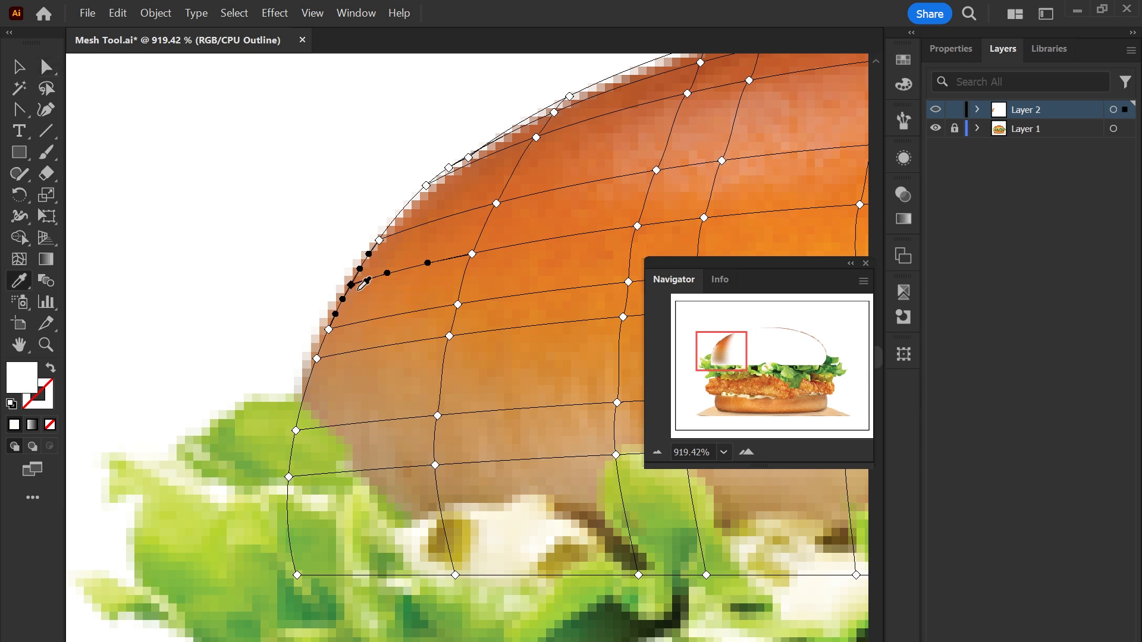
pyautogui.click(361, 285)
# Colour the following two left outline points, ending above the lettuce, with the lighter orange-browns sampled beside them.
pyautogui.press('a')
pyautogui.click(329, 330)
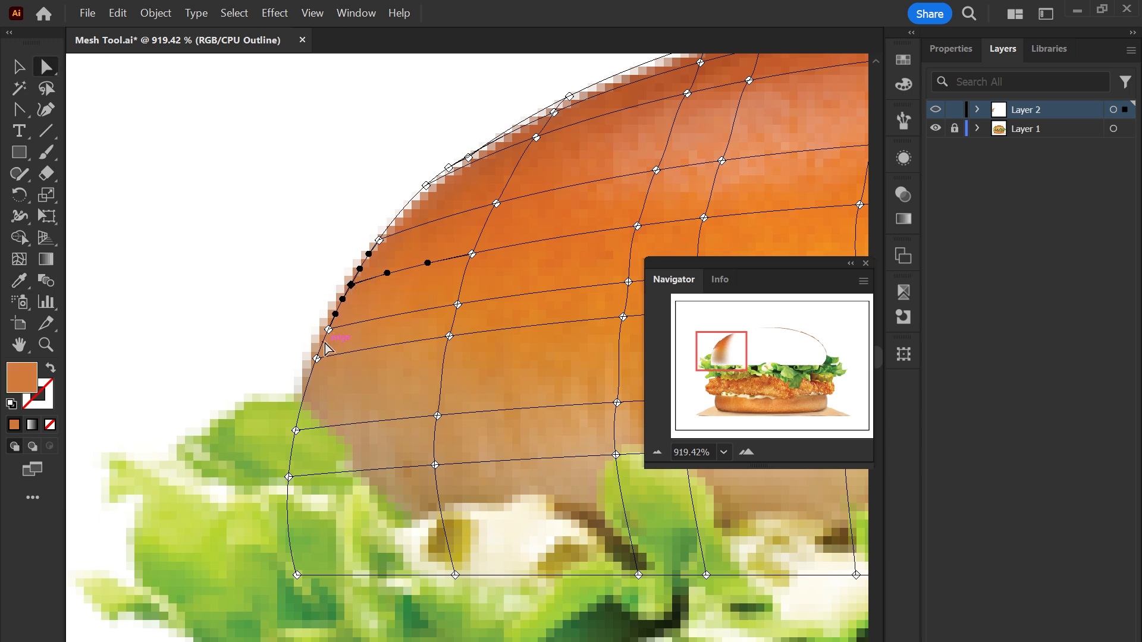
pyautogui.click(329, 331)
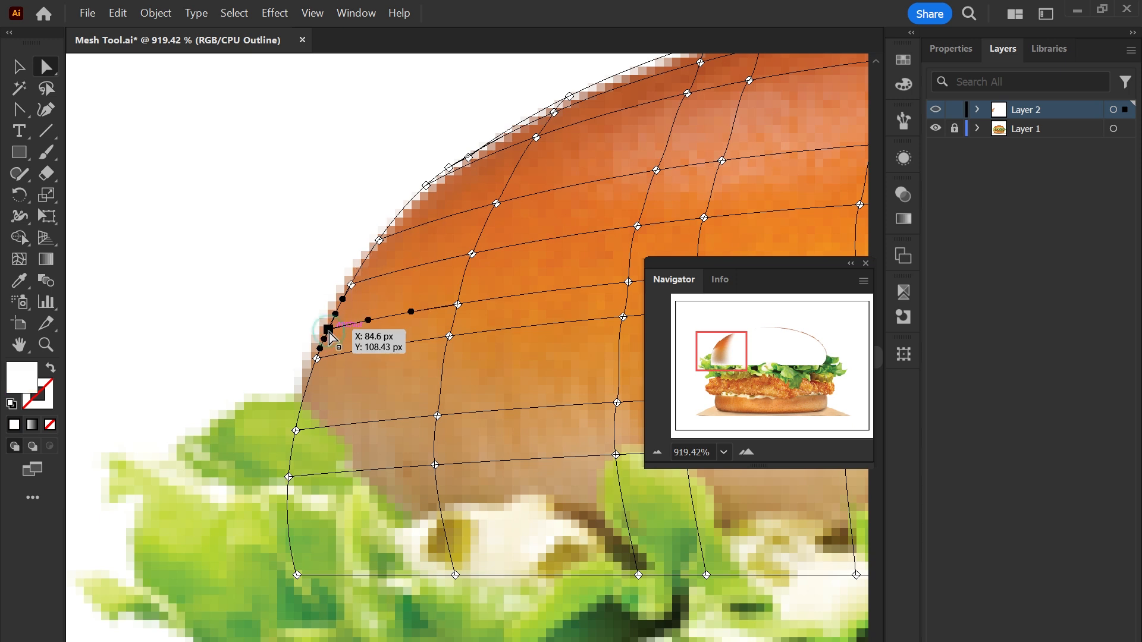
pyautogui.press('i')
pyautogui.click(338, 328)
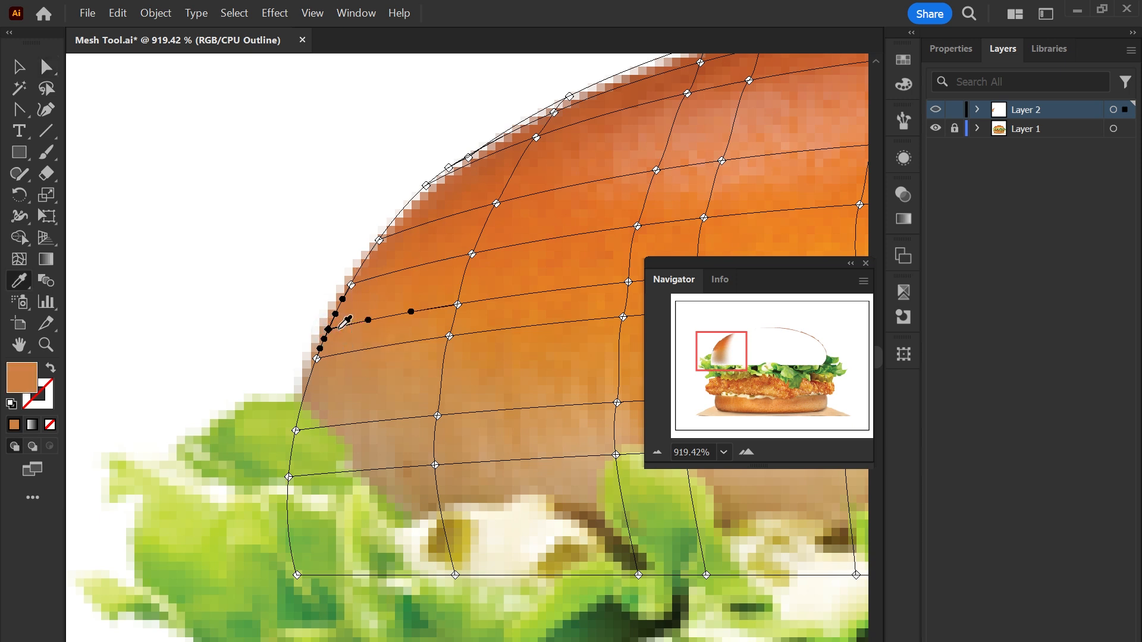
pyautogui.press('a')
pyautogui.click(317, 359)
pyautogui.press('i')
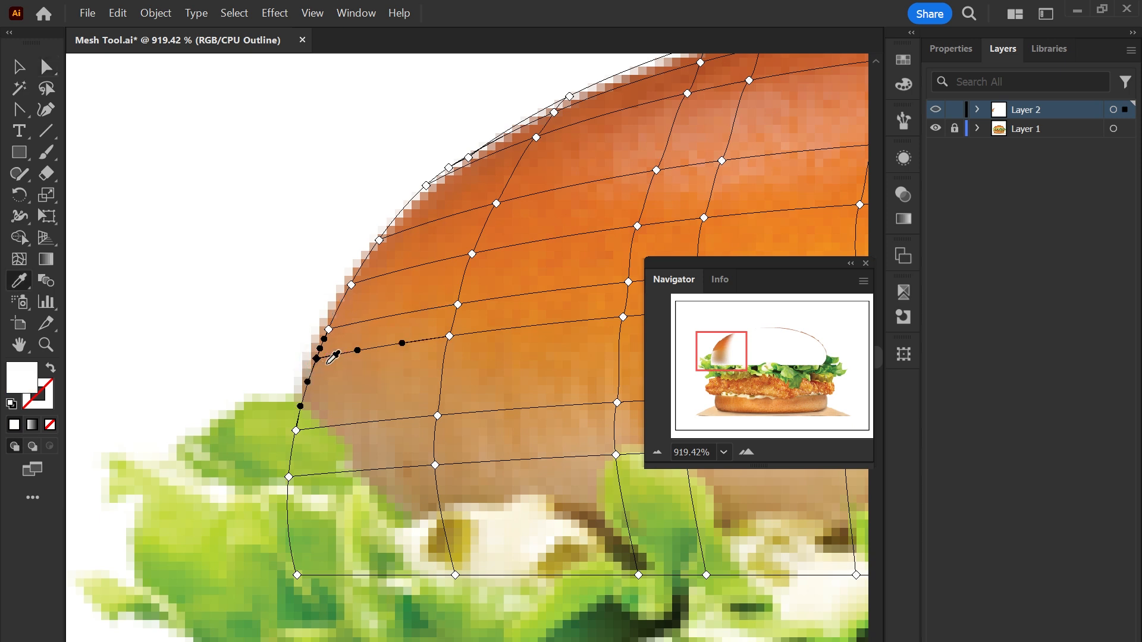
pyautogui.click(328, 361)
# Reselect the bun mesh and add one horizontal mesh line through its lower part and two vertical lines in its left half.
pyautogui.hotkey('ctrl', 'shift', 'a')
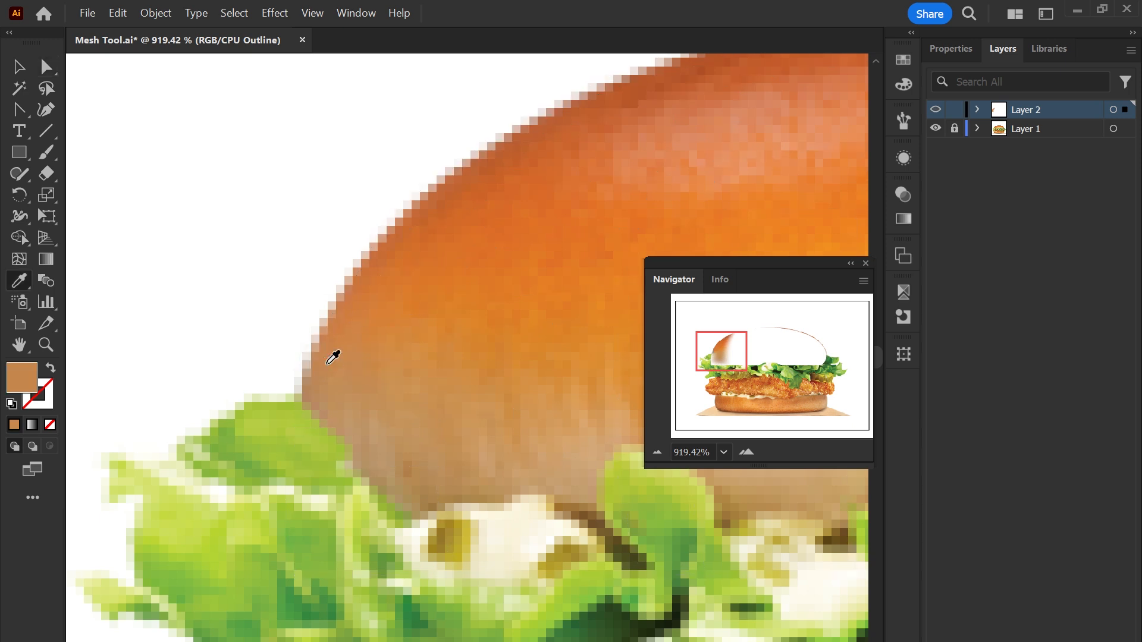
pyautogui.press('v')
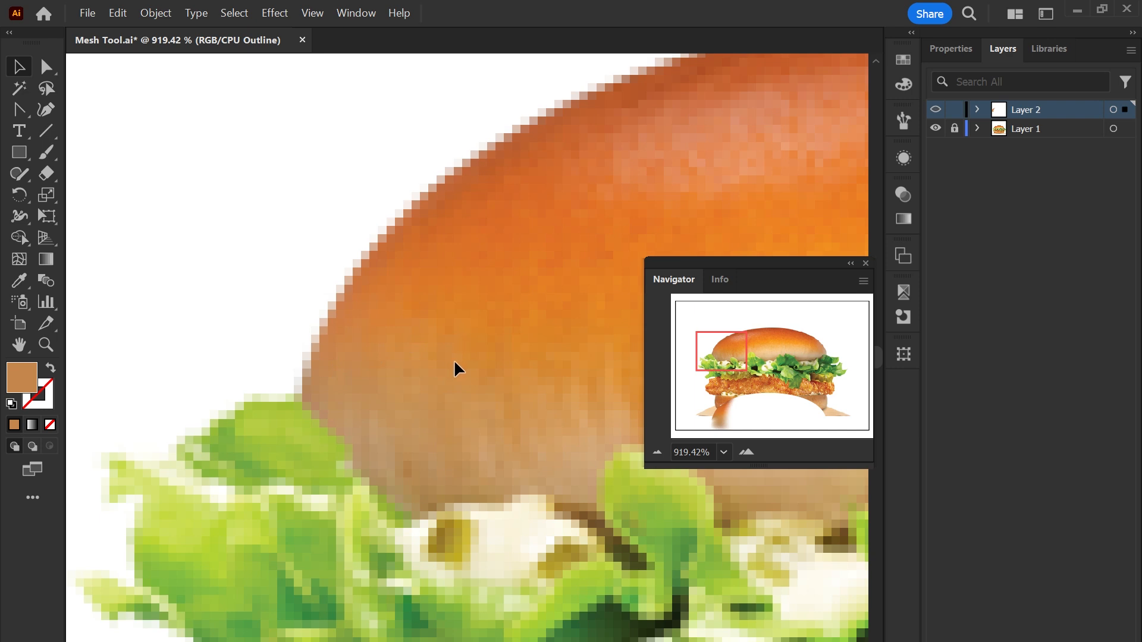
pyautogui.click(344, 401)
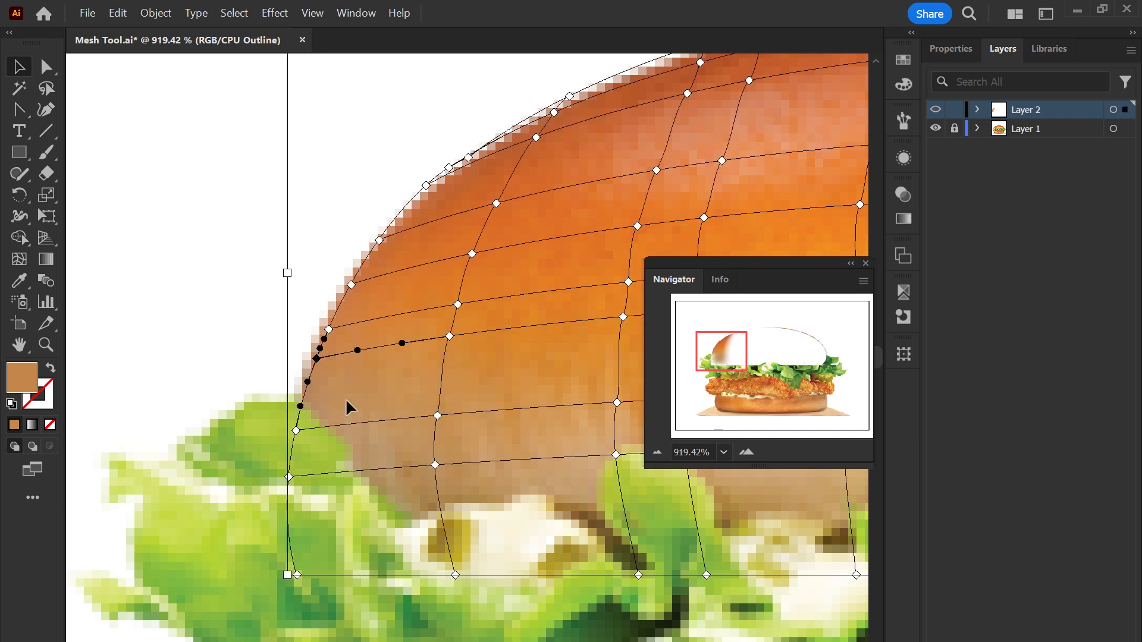
pyautogui.click(19, 259)
pyautogui.click(441, 382)
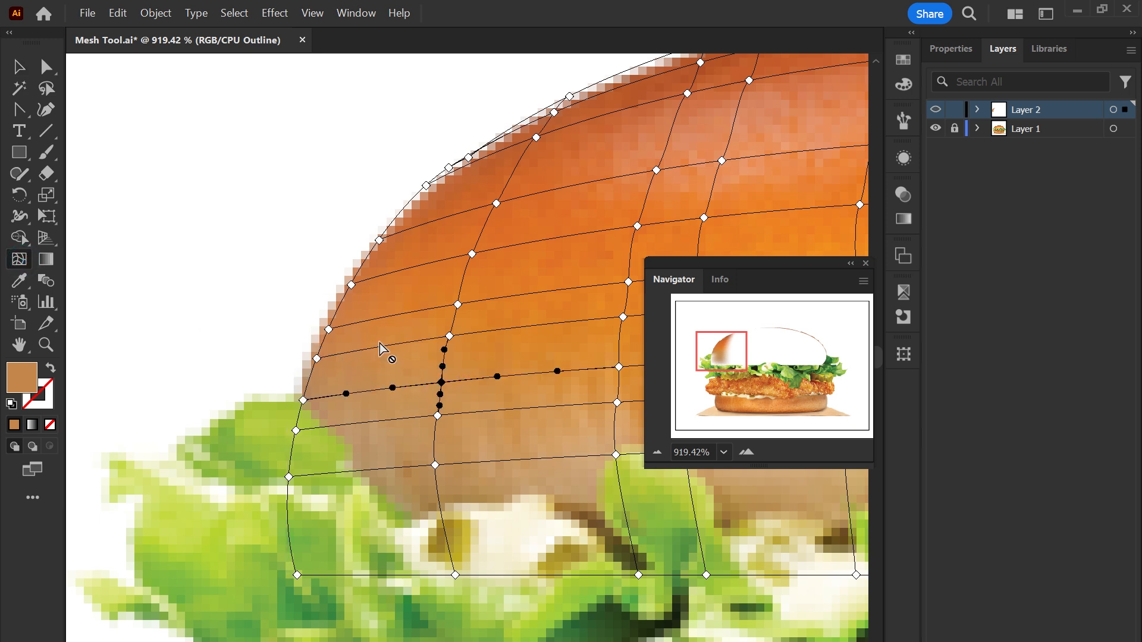
pyautogui.click(370, 423)
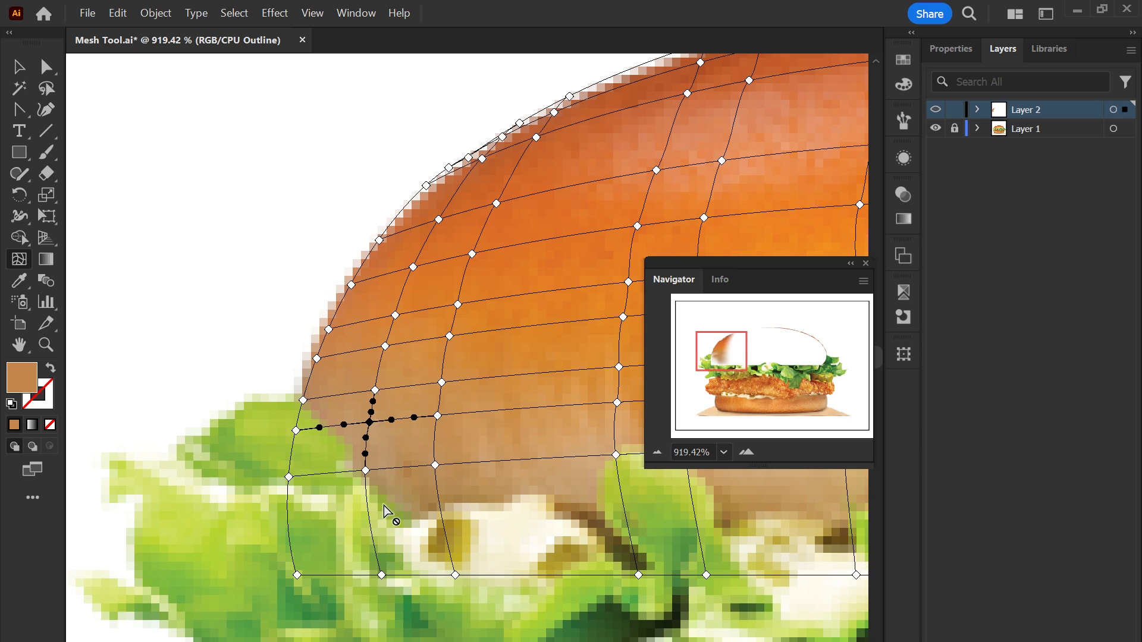
pyautogui.hotkey('ctrl', '-')
pyautogui.press('i')
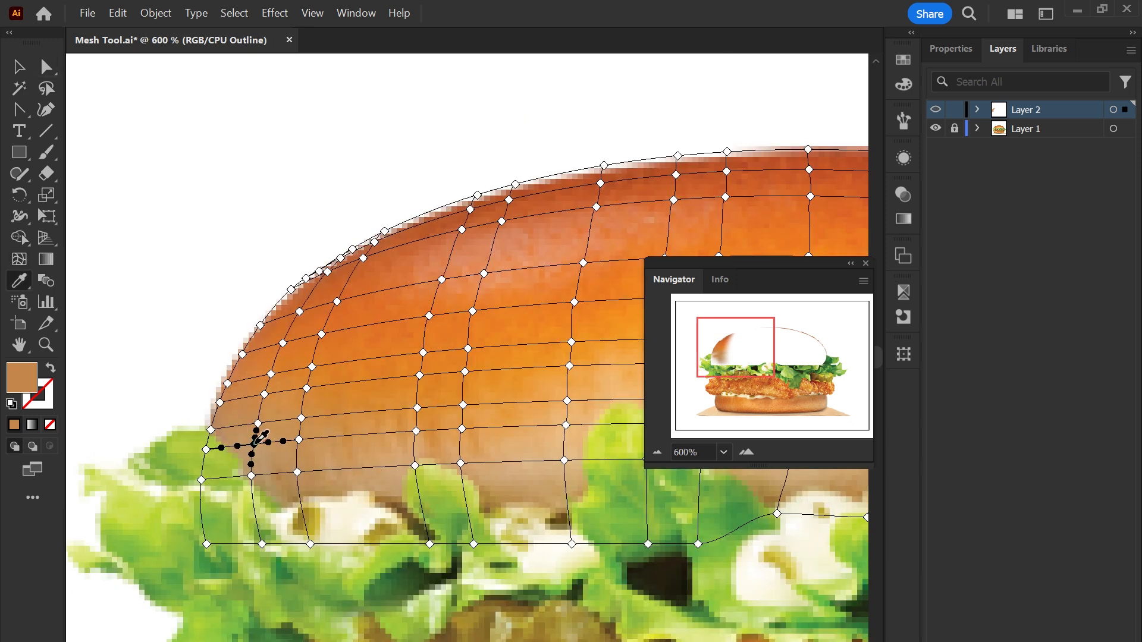
pyautogui.press('u')
pyautogui.click(350, 438)
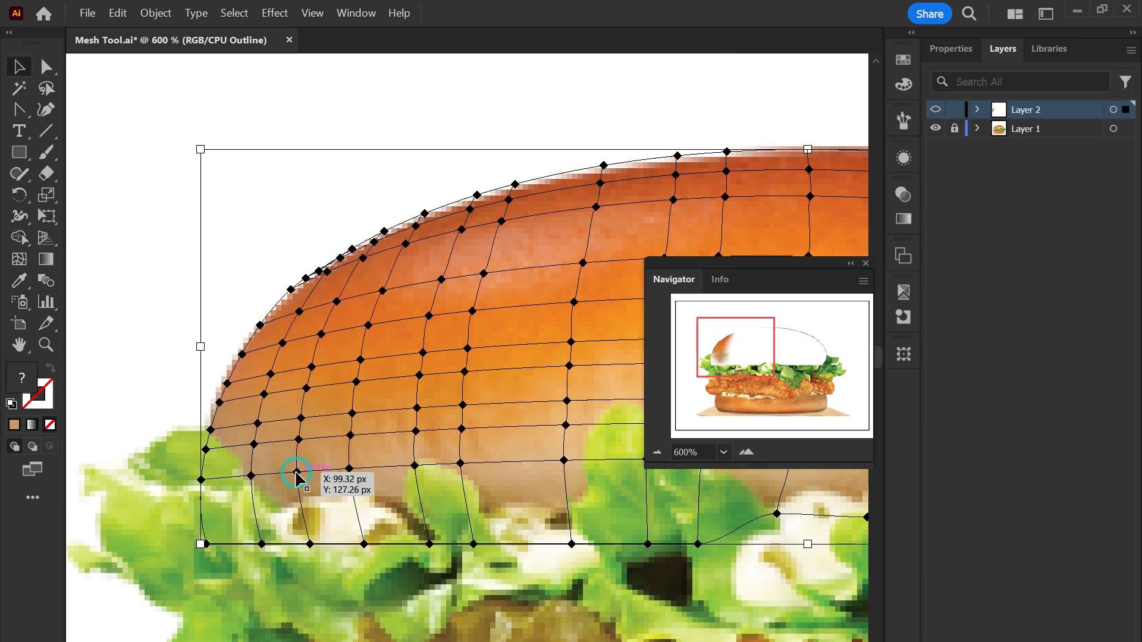
# Colour mesh points at the bun's lower left, left middle and upper left with the photo's colours beneath them.
pyautogui.press('a')
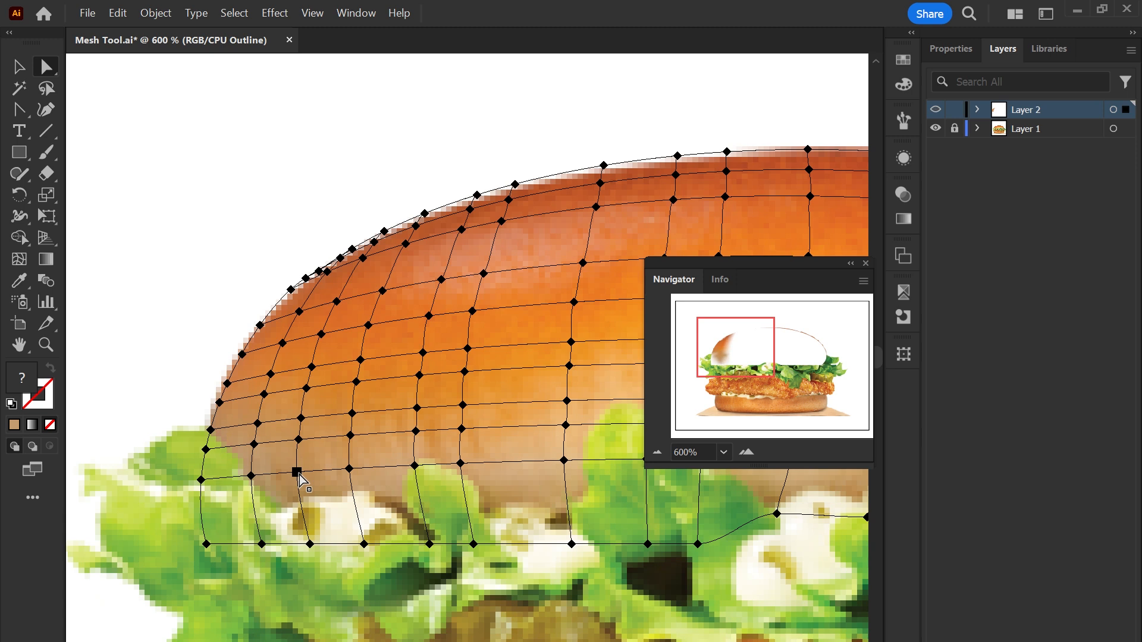
pyautogui.click(298, 473)
pyautogui.press('i')
pyautogui.keyDown('ctrl'); pyautogui.click(311, 367); pyautogui.keyUp('ctrl')
pyautogui.click(312, 367)
pyautogui.keyDown('ctrl'); pyautogui.click(406, 244); pyautogui.keyUp('ctrl')
pyautogui.click(405, 244)
# Colour mesh points along the inner vertical lines nearer the bun's middle with oranges sampled from the photo.
pyautogui.keyDown('ctrl'); pyautogui.click(574, 302); pyautogui.keyUp('ctrl')
pyautogui.click(575, 303)
pyautogui.keyDown('ctrl'); pyautogui.click(442, 279); pyautogui.keyUp('ctrl')
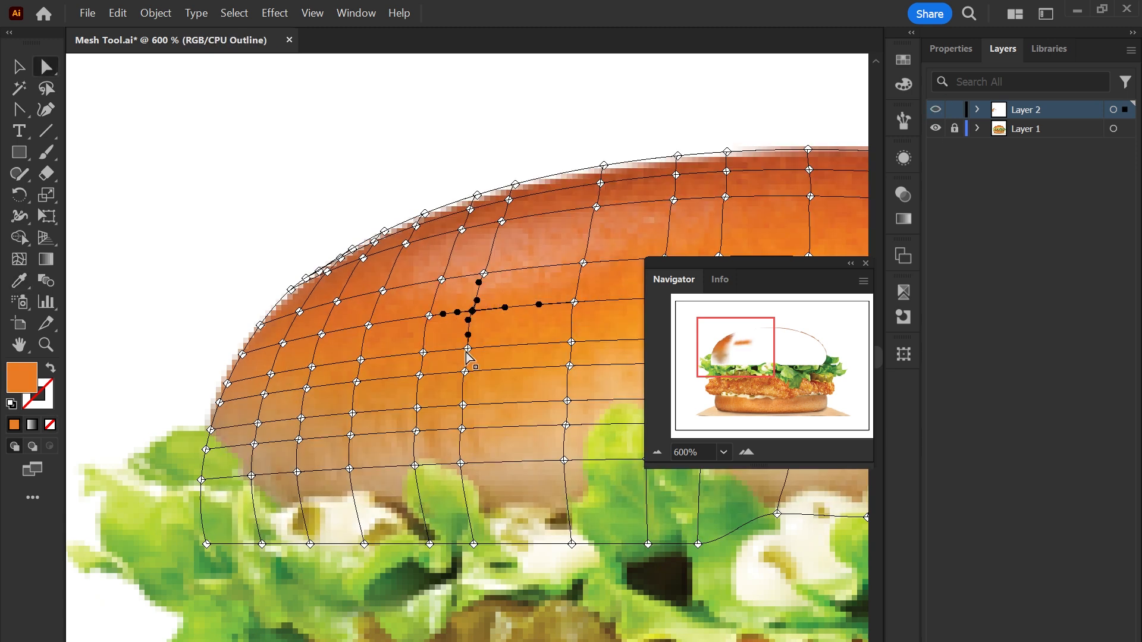
pyautogui.click(470, 419)
pyautogui.keyDown('ctrl'); pyautogui.click(476, 194); pyautogui.keyUp('ctrl')
pyautogui.keyDown('ctrl'); pyautogui.click(574, 302); pyautogui.keyUp('ctrl')
pyautogui.keyDown('ctrl'); pyautogui.click(564, 460); pyautogui.keyUp('ctrl')
pyautogui.keyDown('ctrl'); pyautogui.click(501, 220); pyautogui.keyUp('ctrl')
# Toggle between outline and preview display, and colour two points on the third inner vertical mesh line from the photo.
pyautogui.hotkey('ctrl', 'y')
pyautogui.hotkey('ctrl', 'y')
pyautogui.keyDown('ctrl'); pyautogui.click(351, 435); pyautogui.keyUp('ctrl')
pyautogui.click(351, 435)
pyautogui.keyDown('ctrl'); pyautogui.click(368, 325); pyautogui.keyUp('ctrl')
pyautogui.click(368, 325)
# Colour the remaining mesh points across the bun's middle, from its top edge to its base, with colours sampled from the photo.
pyautogui.hotkey('ctrl', '-')
pyautogui.hotkey('ctrl', '-')
pyautogui.moveTo(317, 301); pyautogui.dragTo(352, 242)
pyautogui.keyDown('ctrl'); pyautogui.click(359, 257); pyautogui.keyUp('ctrl')
pyautogui.keyDown('ctrl'); pyautogui.click(406, 203); pyautogui.keyUp('ctrl')
pyautogui.click(406, 204)
pyautogui.keyDown('ctrl'); pyautogui.click(404, 278); pyautogui.keyUp('ctrl')
pyautogui.click(404, 278)
pyautogui.keyDown('ctrl'); pyautogui.click(400, 338); pyautogui.keyUp('ctrl')
pyautogui.click(399, 338)
pyautogui.keyDown('ctrl'); pyautogui.click(450, 341); pyautogui.keyUp('ctrl')
pyautogui.click(451, 341)
pyautogui.keyDown('ctrl'); pyautogui.click(456, 260); pyautogui.keyUp('ctrl')
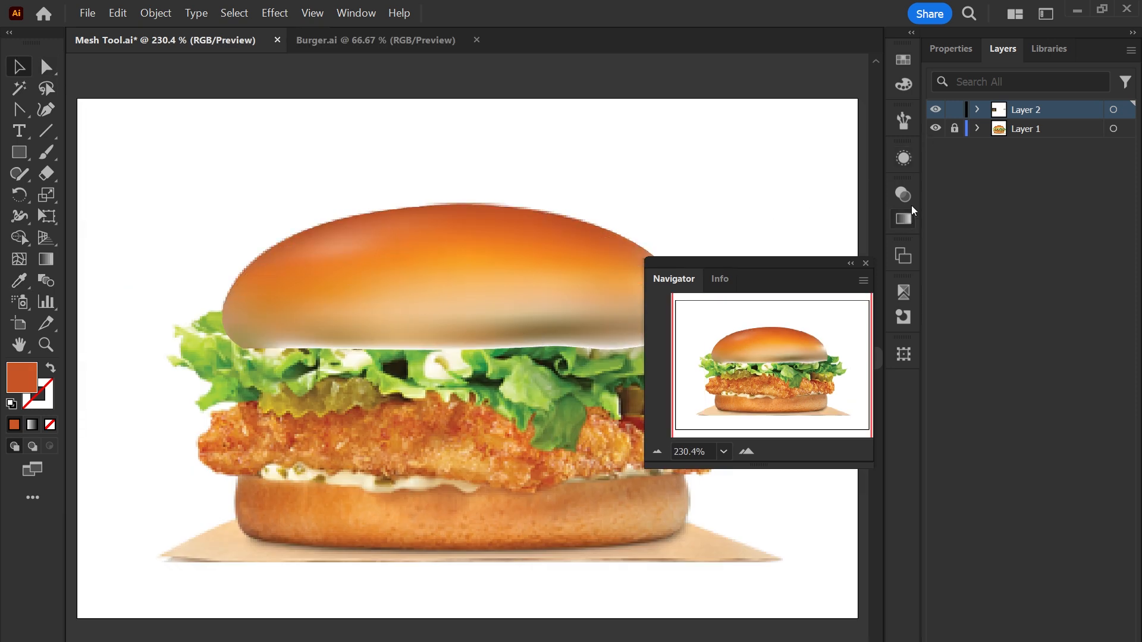
# Compare the shaded bun mesh with and without the Layer 1 photo, moving the collapsed Navigator panel clear of the bun.
pyautogui.click(936, 128)
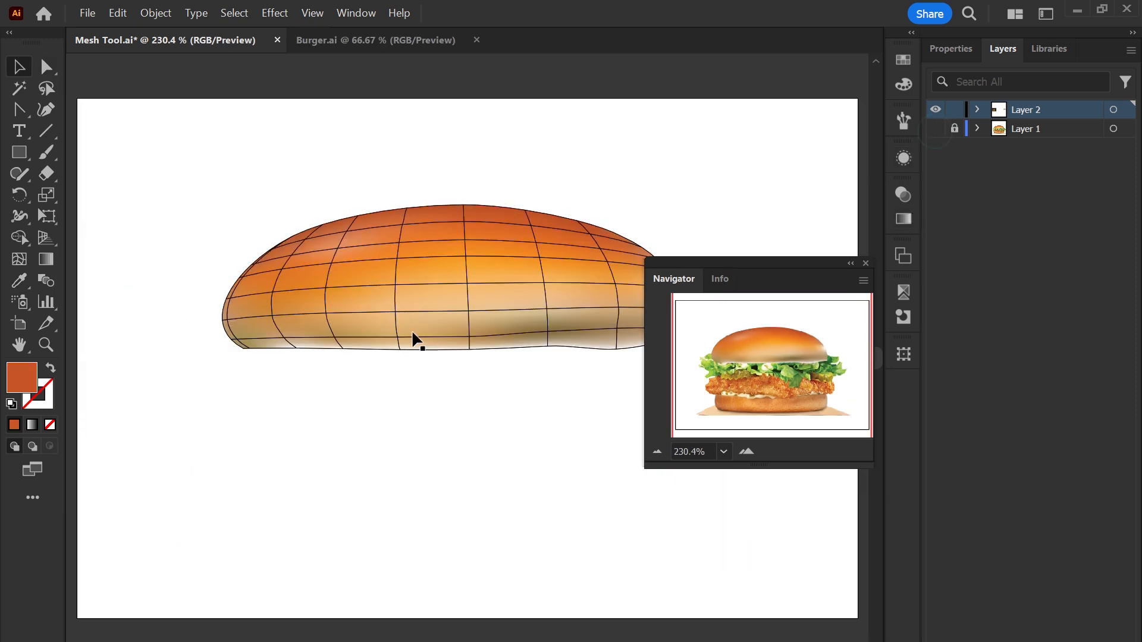
pyautogui.click(847, 265)
pyautogui.click(490, 312)
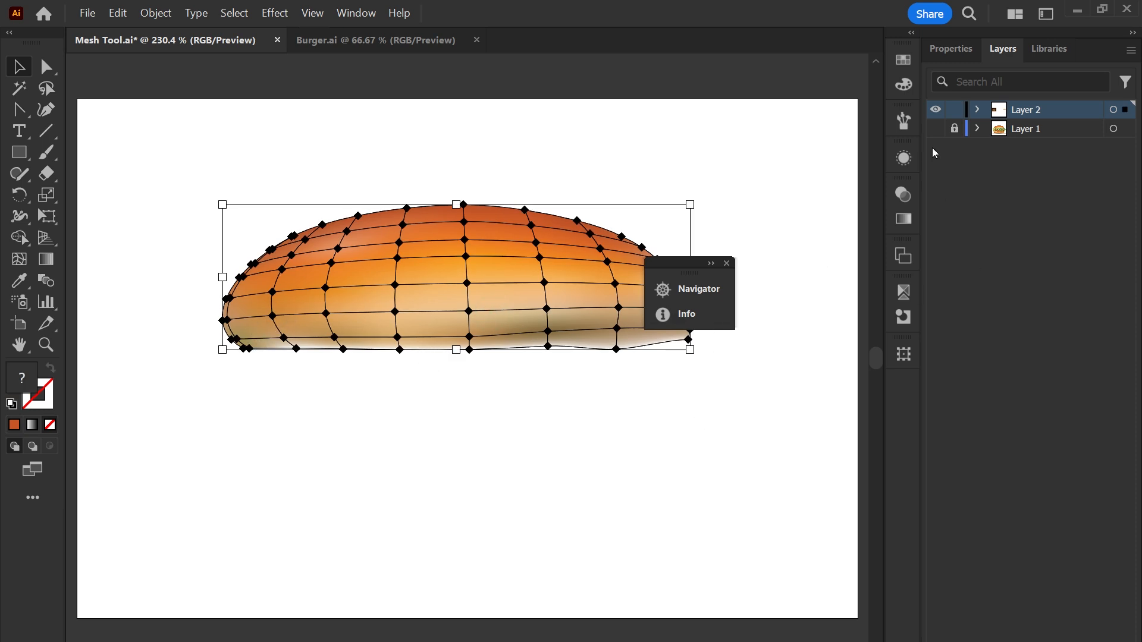
pyautogui.click(735, 440)
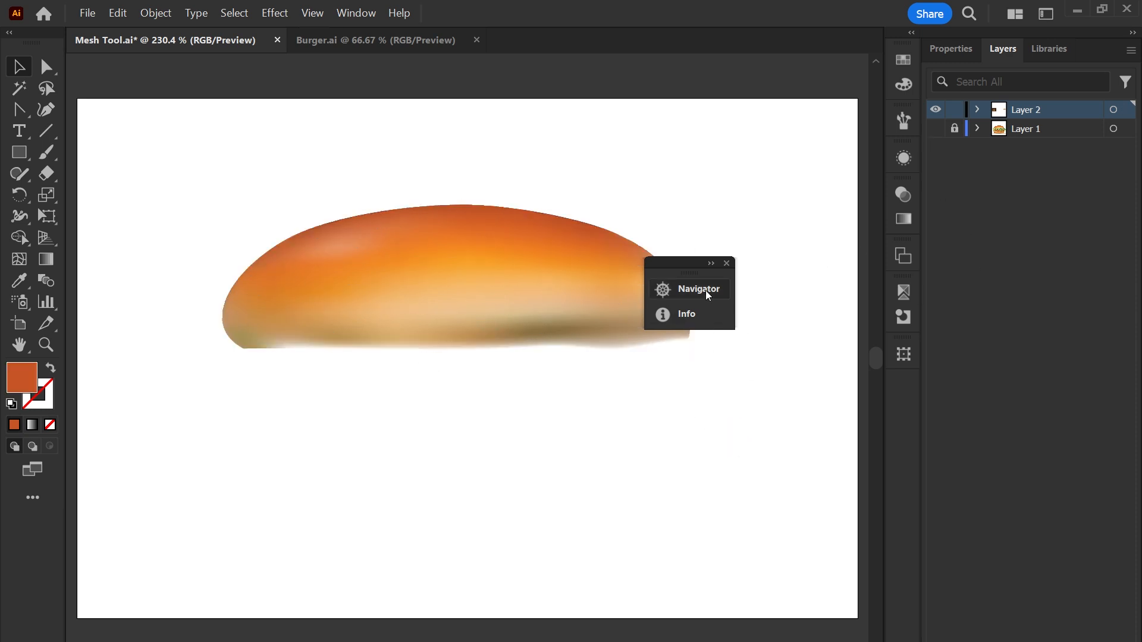
pyautogui.moveTo(677, 265); pyautogui.dragTo(757, 351)
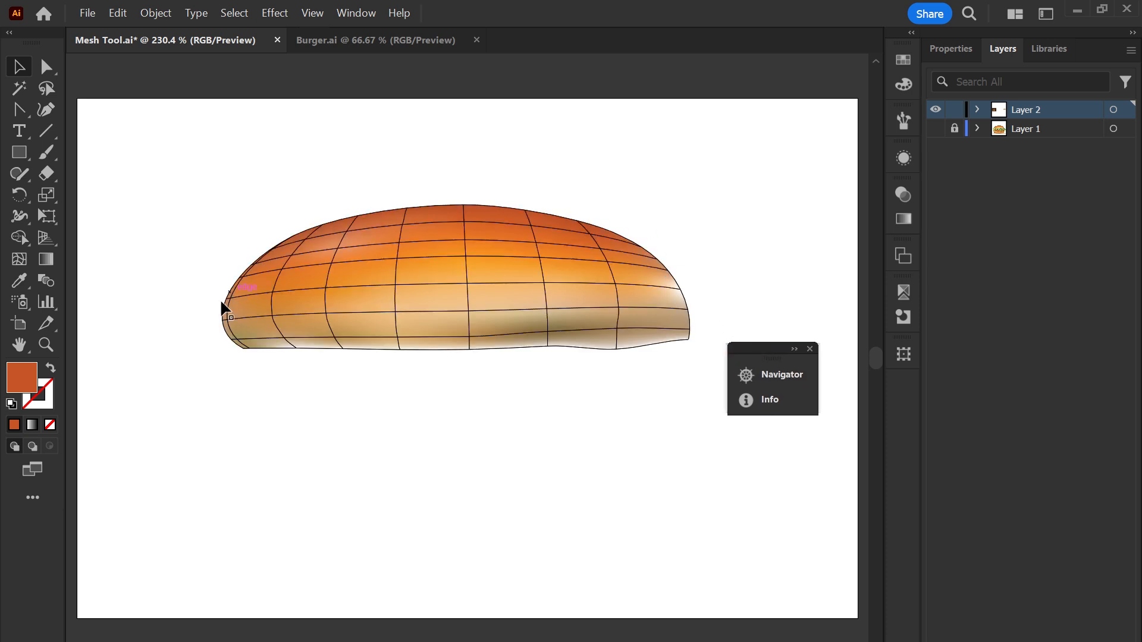
pyautogui.click(936, 129)
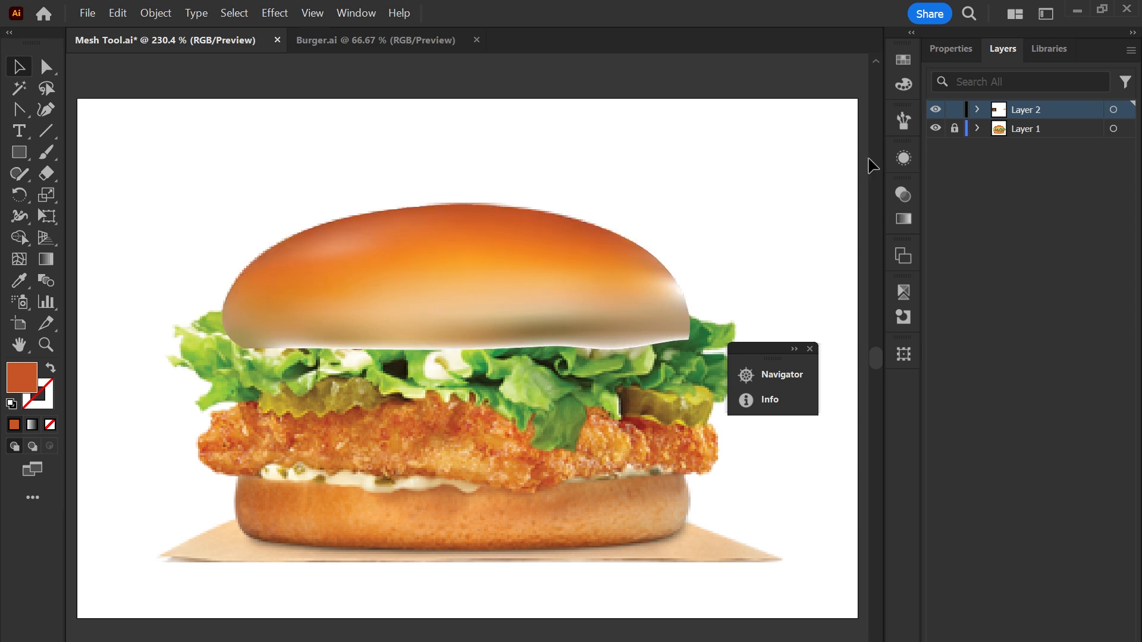
pyautogui.click(936, 129)
pyautogui.click(936, 129)
# Draw a rectangle covering the burger's bottom bun and set its fill to none.
pyautogui.click(23, 153)
pyautogui.moveTo(233, 473); pyautogui.dragTo(688, 546)
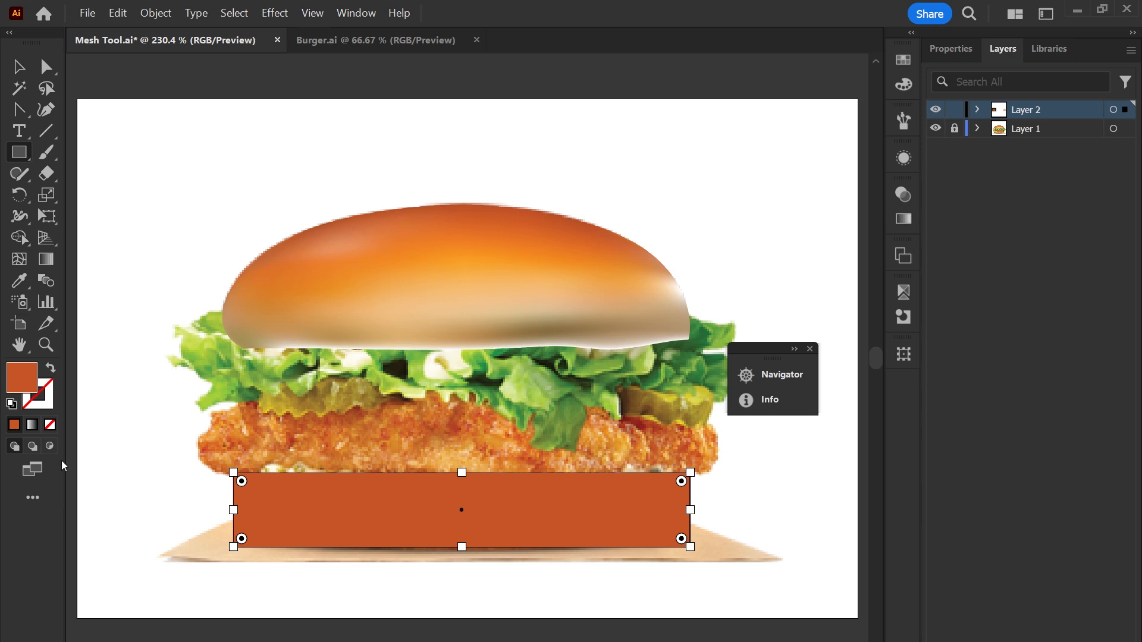
pyautogui.click(49, 424)
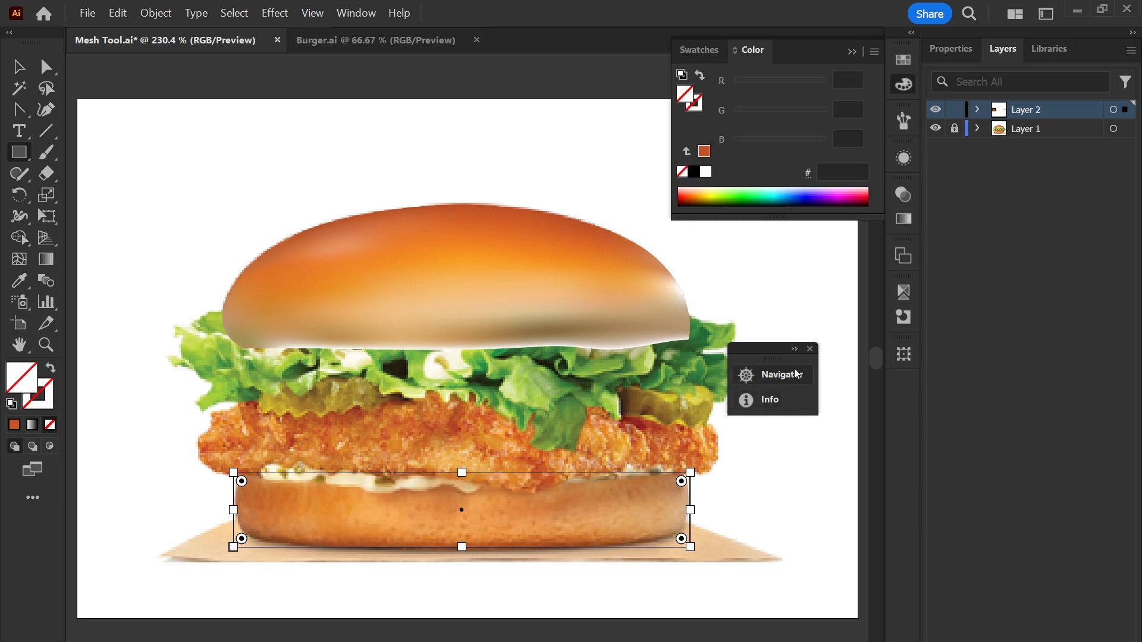
# Expand and reposition the Navigator panel, and display Layer 2 in outline mode over the photo.
pyautogui.click(796, 351)
pyautogui.moveTo(790, 356); pyautogui.dragTo(683, 243)
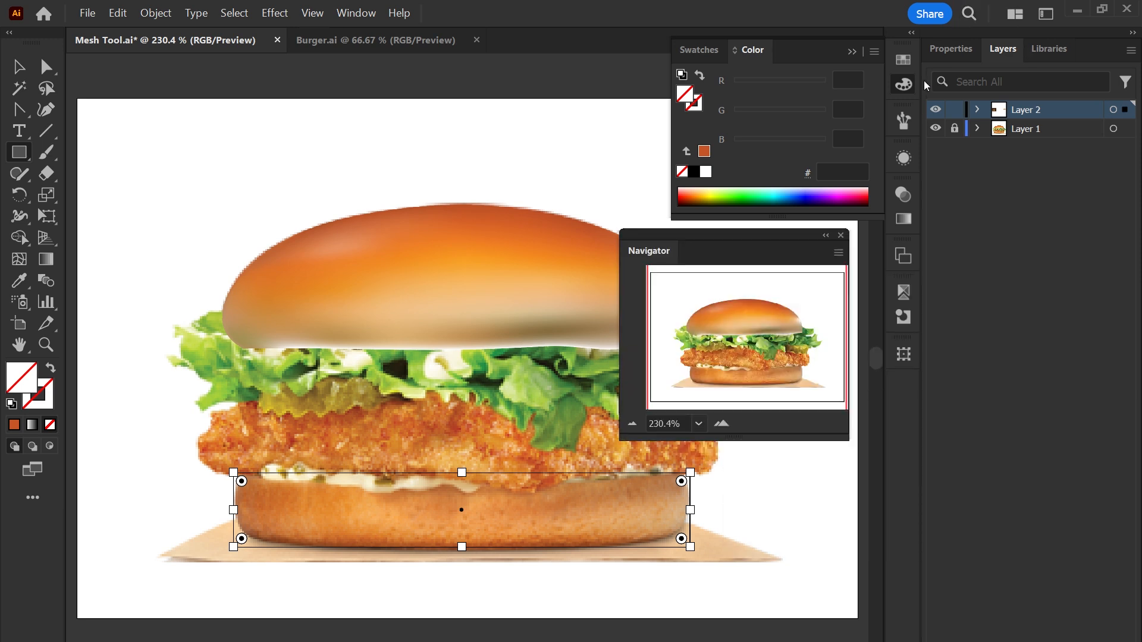
pyautogui.keyDown('ctrl'); pyautogui.click(937, 110); pyautogui.keyUp('ctrl')
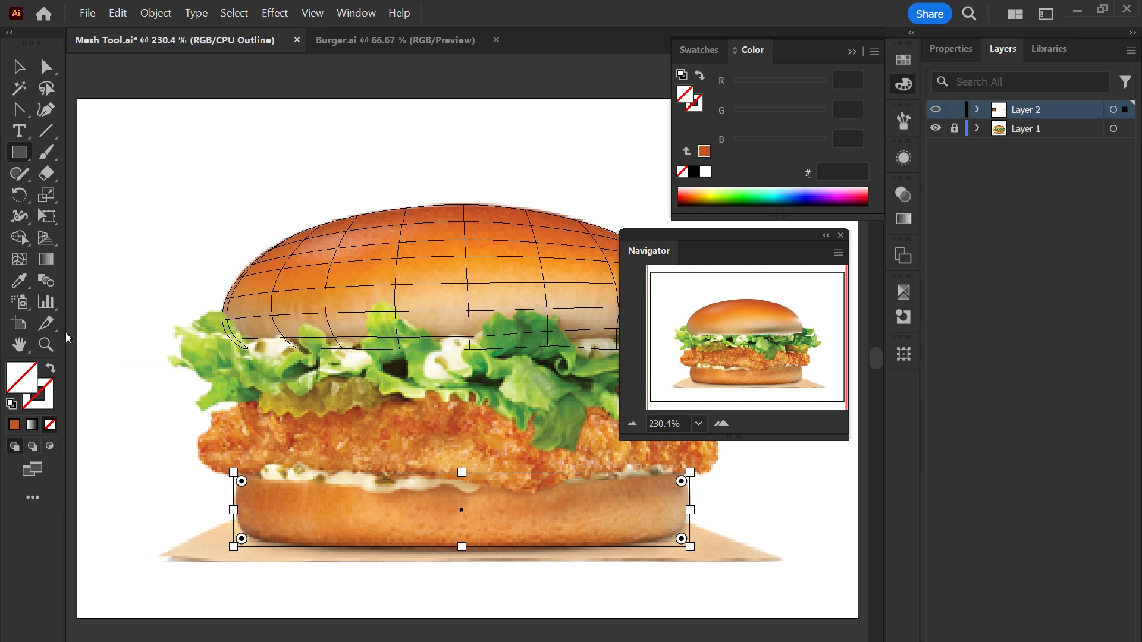
# Turn the bottom-bun rectangle into a gradient mesh with two horizontal mesh lines across it.
pyautogui.click(19, 259)
pyautogui.click(232, 495)
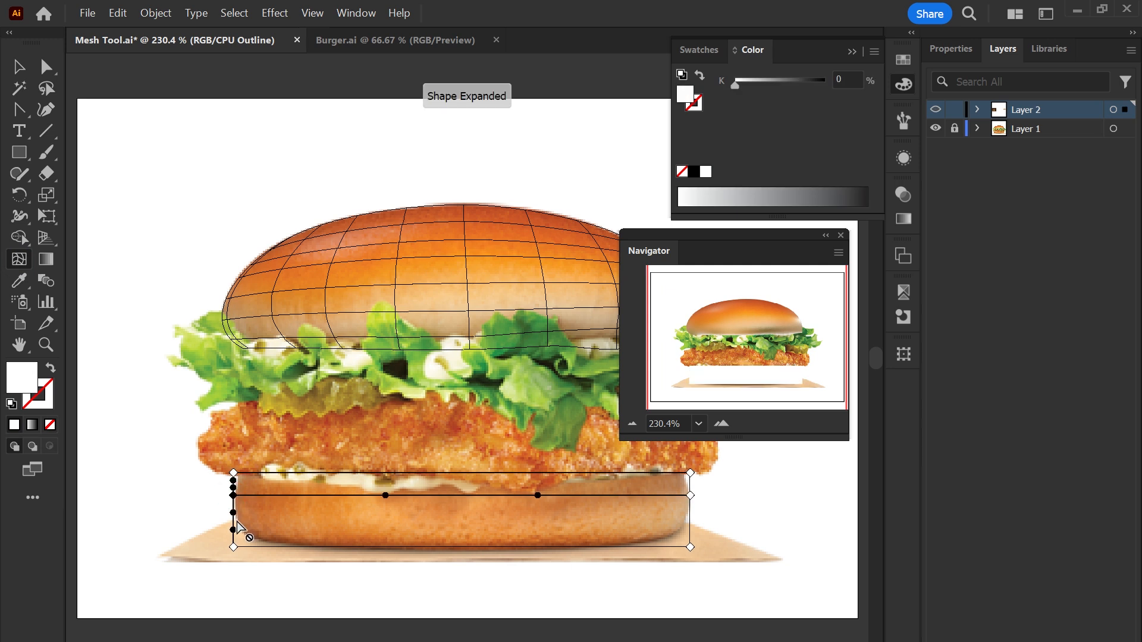
pyautogui.hotkey('ctrl', 'space')
pyautogui.moveTo(565, 475); pyautogui.dragTo(734, 565)
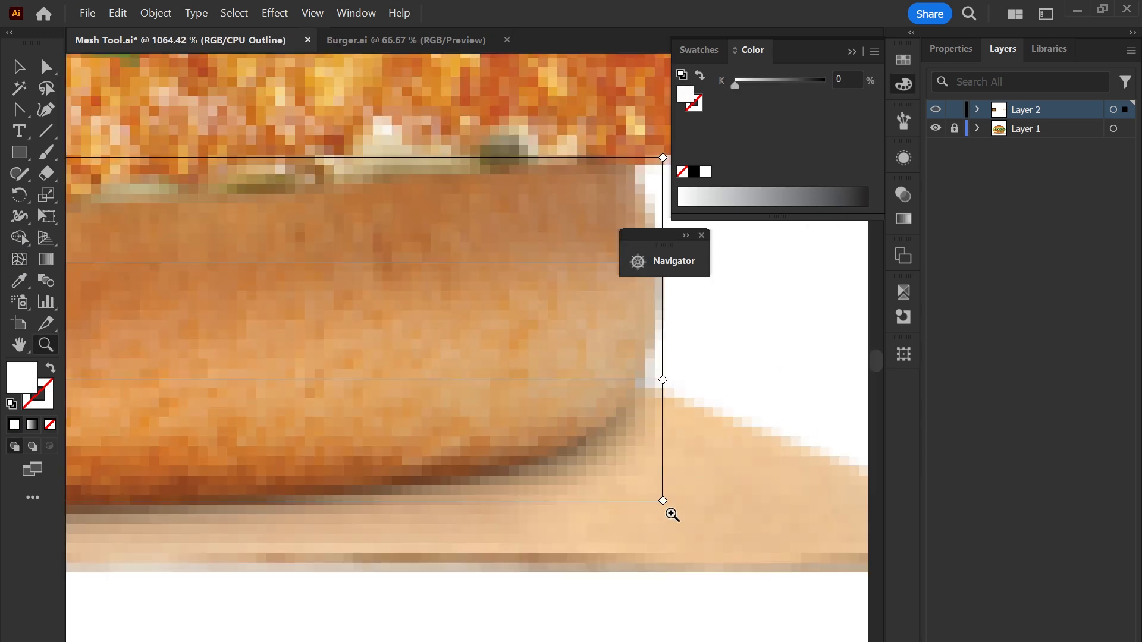
# Reshape the bottom-bun mesh's right end by moving its edge points and handles onto the bun's rounded right side.
pyautogui.moveTo(664, 502); pyautogui.dragTo(512, 473)
pyautogui.moveTo(514, 434); pyautogui.dragTo(587, 426)
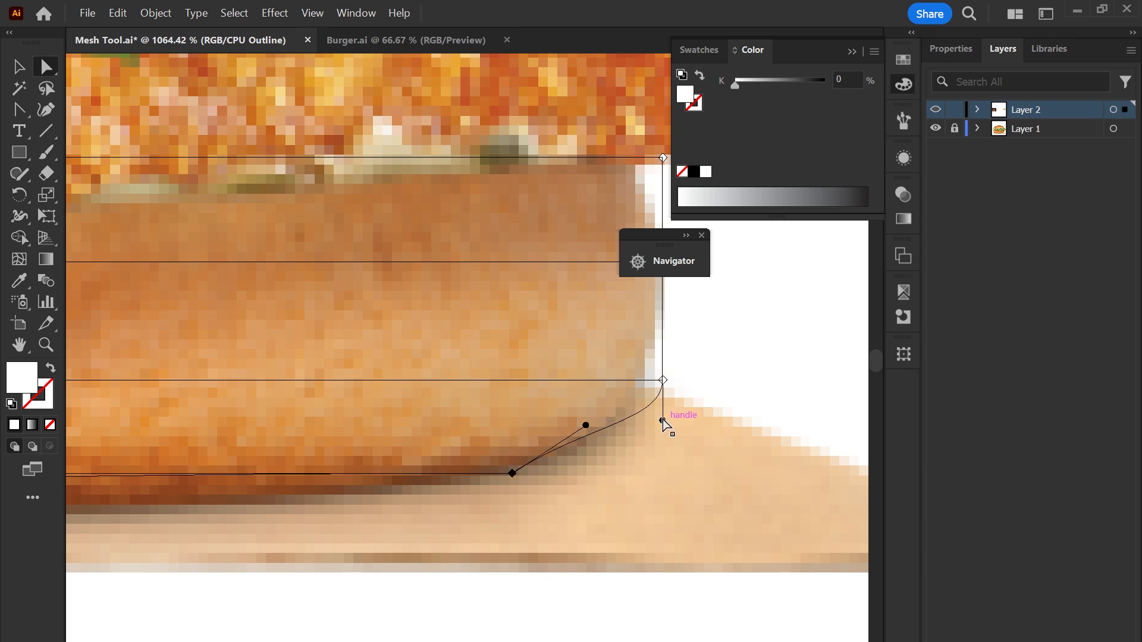
pyautogui.moveTo(663, 381); pyautogui.dragTo(642, 373)
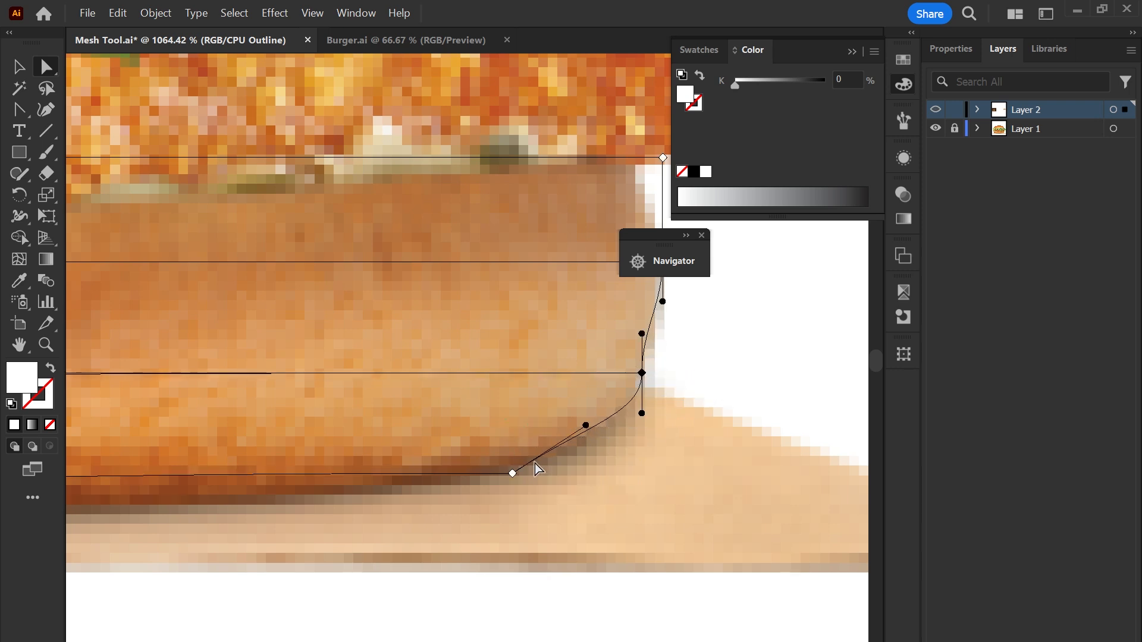
pyautogui.moveTo(586, 425); pyautogui.dragTo(641, 619)
pyautogui.moveTo(729, 321); pyautogui.dragTo(703, 362)
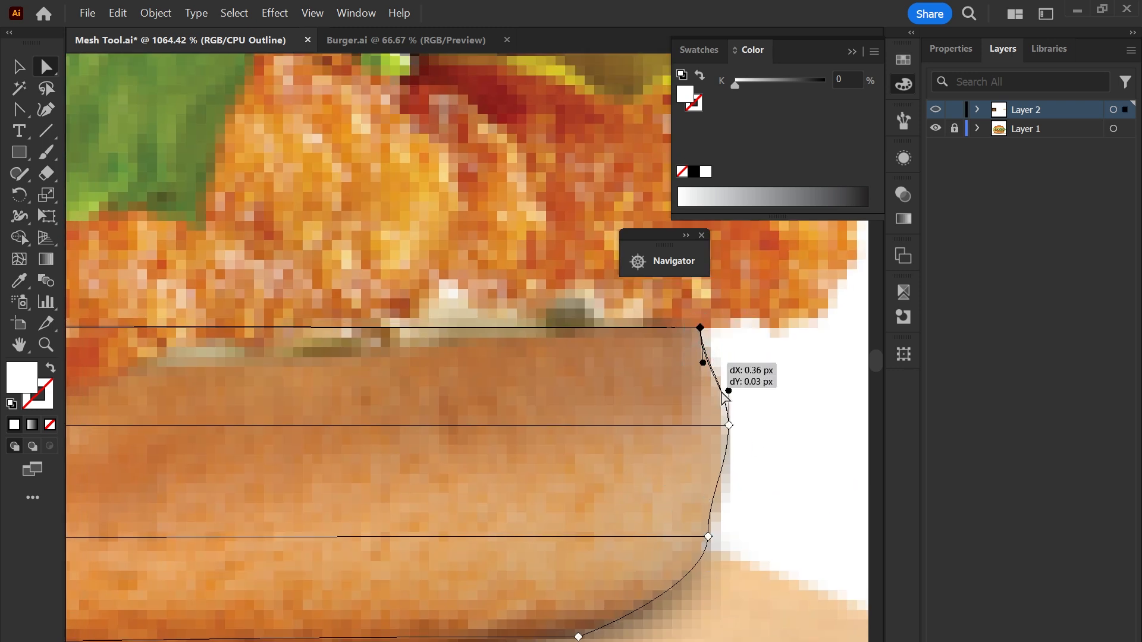
pyautogui.click(729, 425)
pyautogui.moveTo(708, 499); pyautogui.dragTo(714, 501)
pyautogui.moveTo(729, 426); pyautogui.dragTo(722, 424)
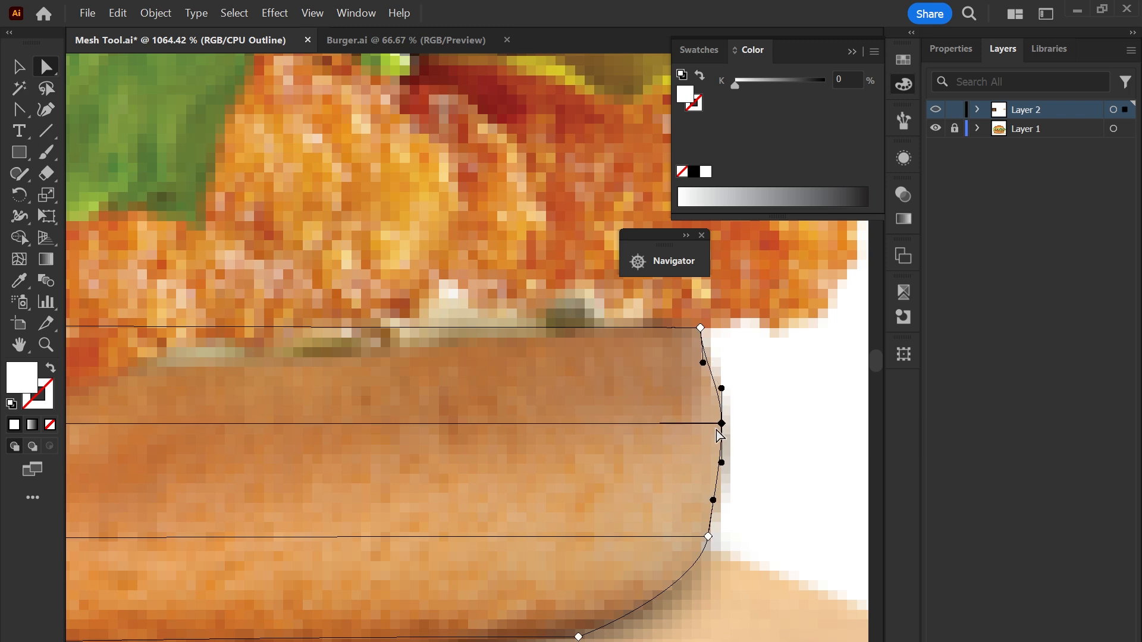
# Reshape the mesh's left end by moving its corner and edge points to follow the bun's rounded left side.
pyautogui.hotkey('ctrl', '-')
pyautogui.hotkey('ctrl', '-')
pyautogui.hotkey('ctrl', '-')
pyautogui.moveTo(312, 455); pyautogui.dragTo(684, 479)
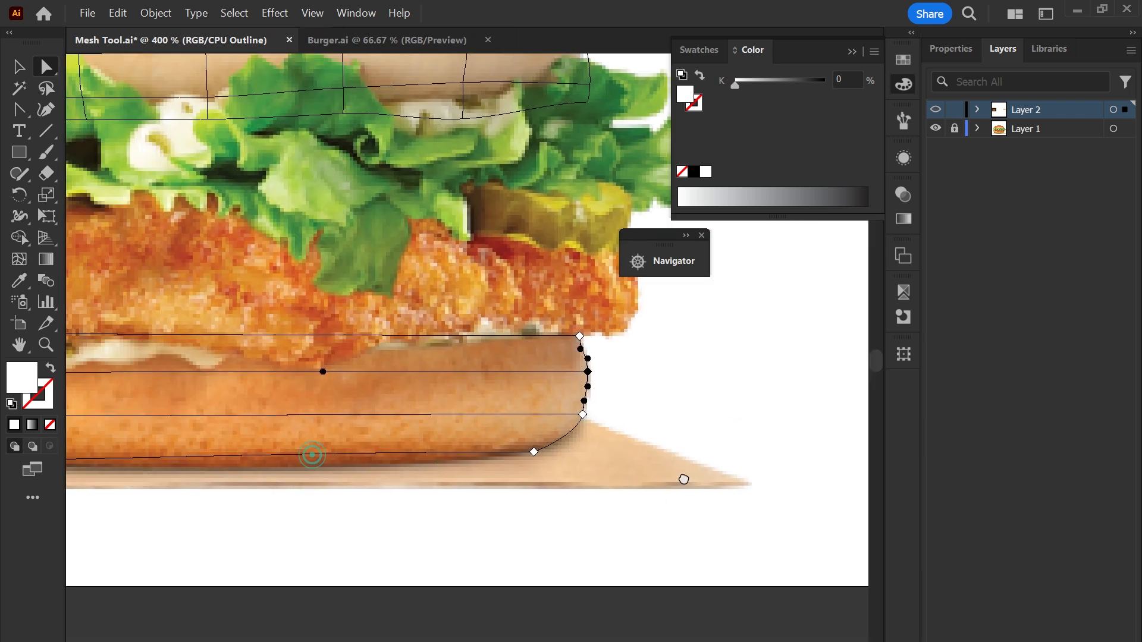
pyautogui.hscroll(-6, 702, 478)
pyautogui.moveTo(229, 484); pyautogui.dragTo(274, 476)
pyautogui.moveTo(230, 439); pyautogui.dragTo(236, 438)
pyautogui.moveTo(230, 394); pyautogui.dragTo(245, 360)
pyautogui.moveTo(275, 463); pyautogui.dragTo(263, 471)
# Curve the mesh's lower edge downward with its direction handles to match the bottom of the bun.
pyautogui.moveTo(551, 528); pyautogui.dragTo(395, 506)
pyautogui.click(488, 456)
pyautogui.moveTo(383, 455); pyautogui.dragTo(392, 477)
pyautogui.moveTo(548, 454); pyautogui.dragTo(558, 465)
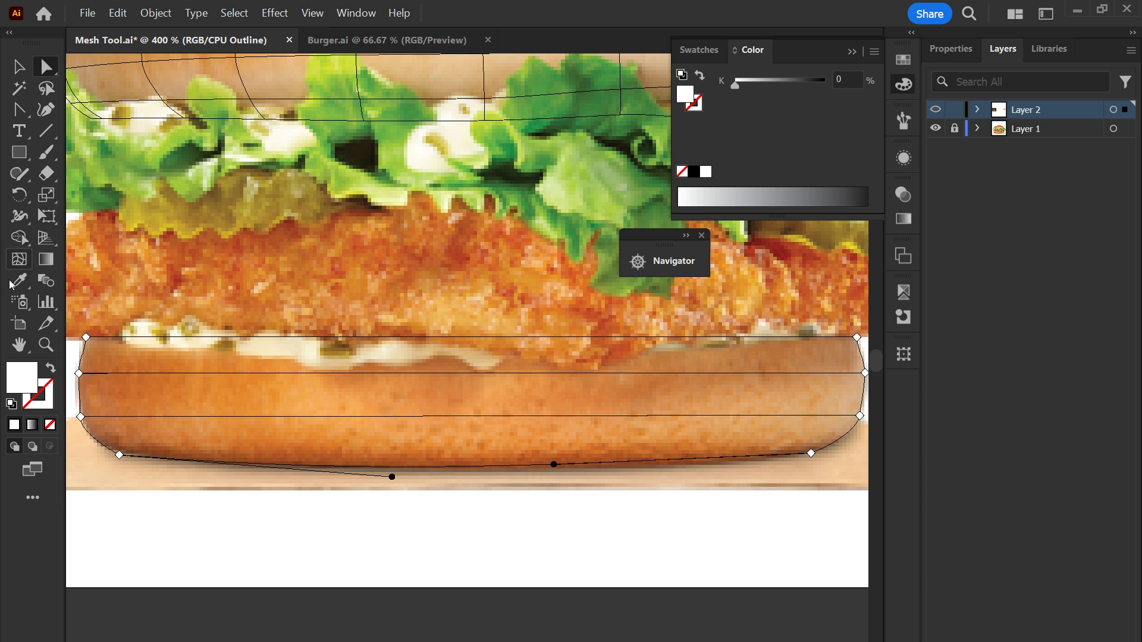
# Add eight vertical mesh lines with the Mesh tool, spread across the bottom bun from its left end to its right end.
pyautogui.click(19, 258)
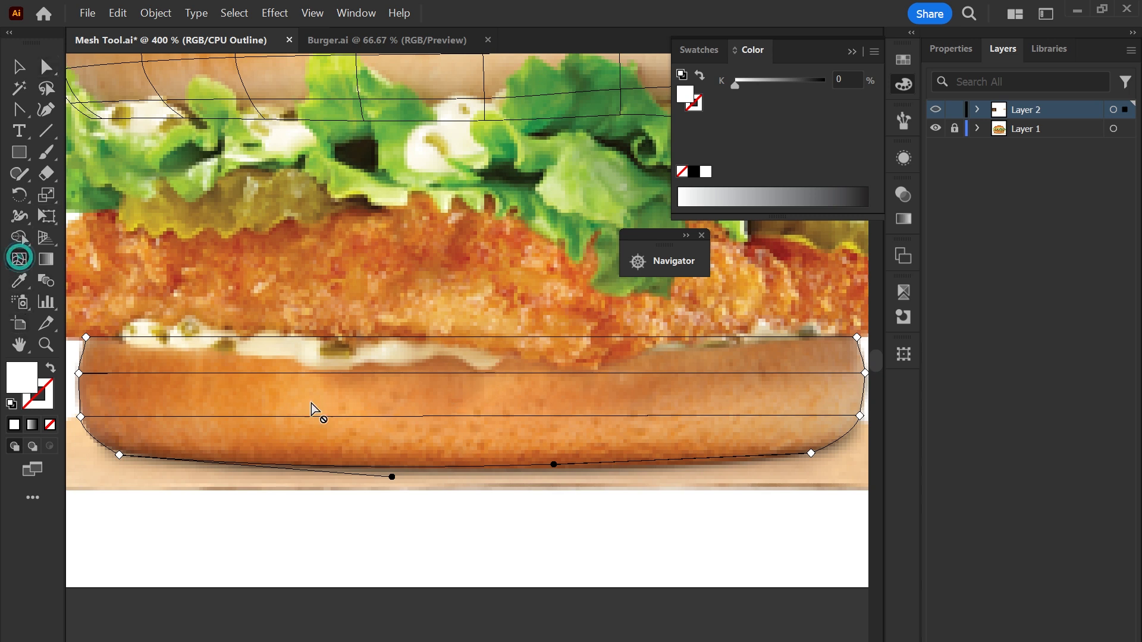
pyautogui.click(477, 417)
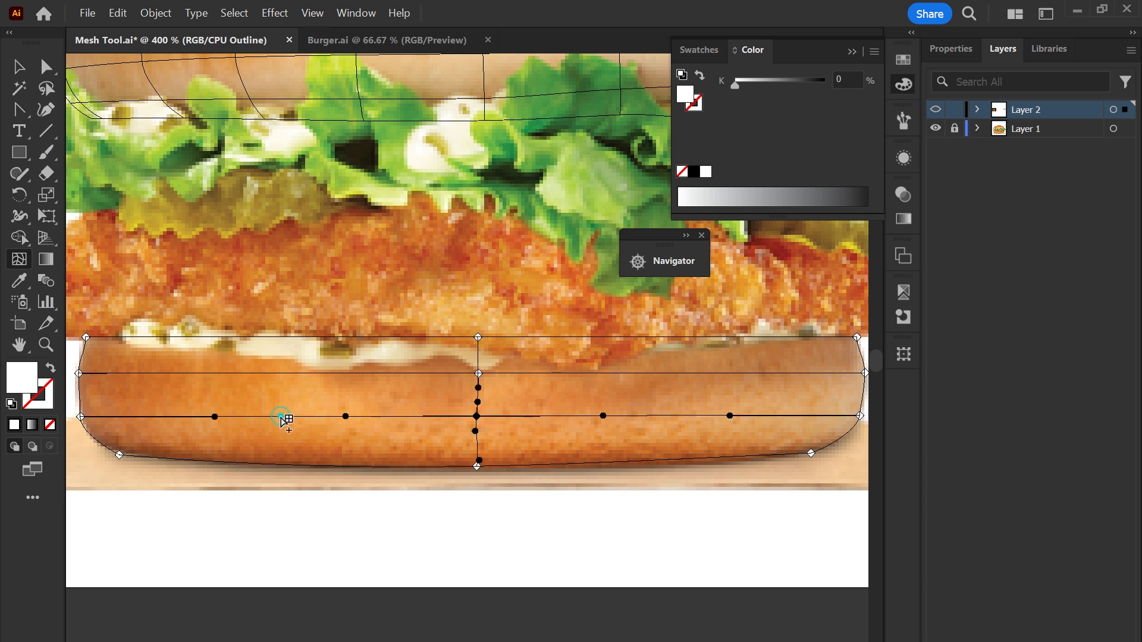
pyautogui.click(281, 417)
pyautogui.click(130, 417)
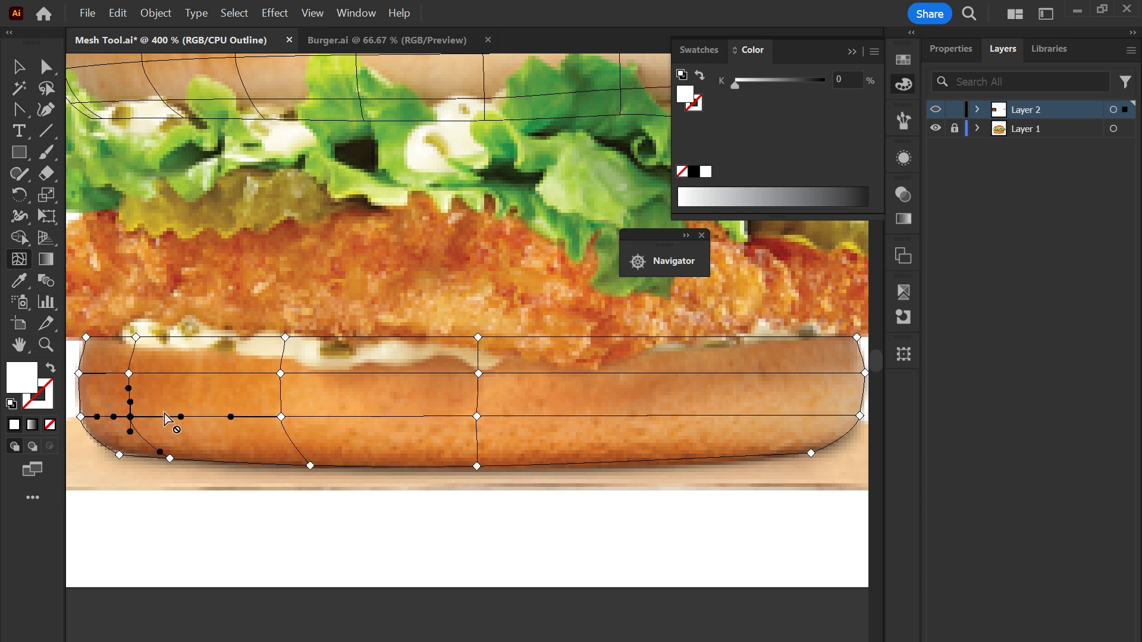
pyautogui.click(201, 417)
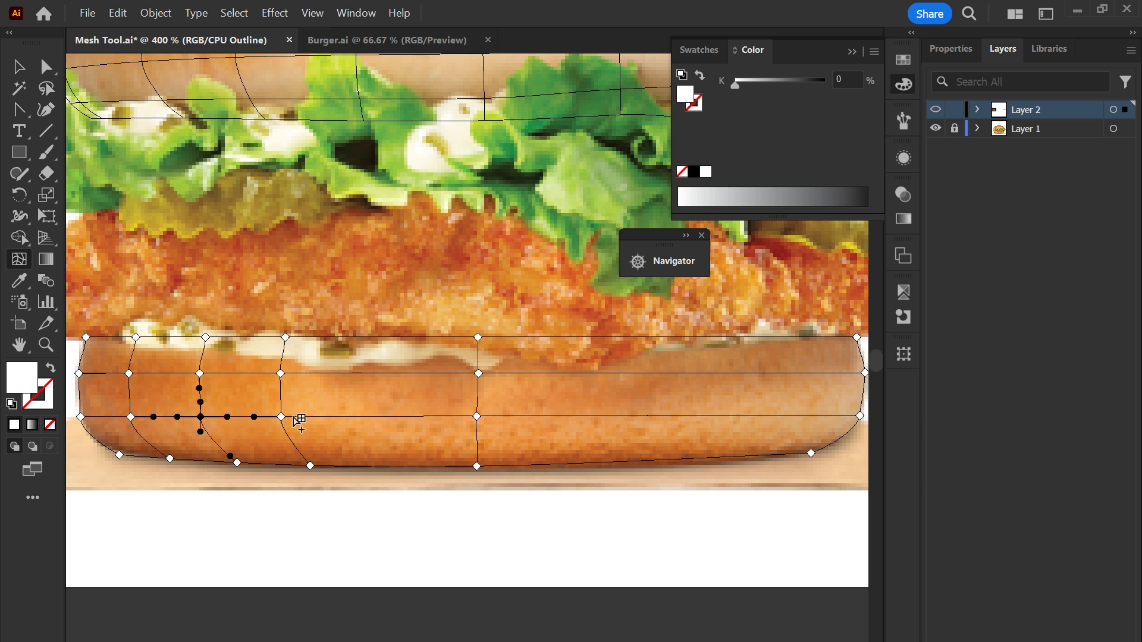
pyautogui.click(374, 416)
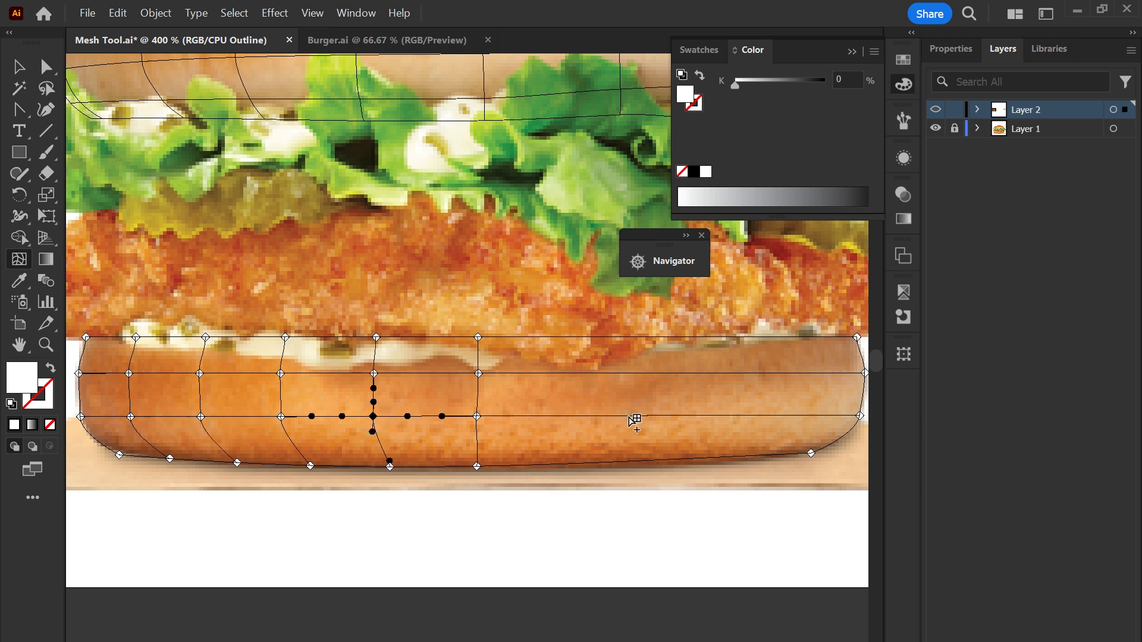
pyautogui.click(629, 416)
pyautogui.click(749, 416)
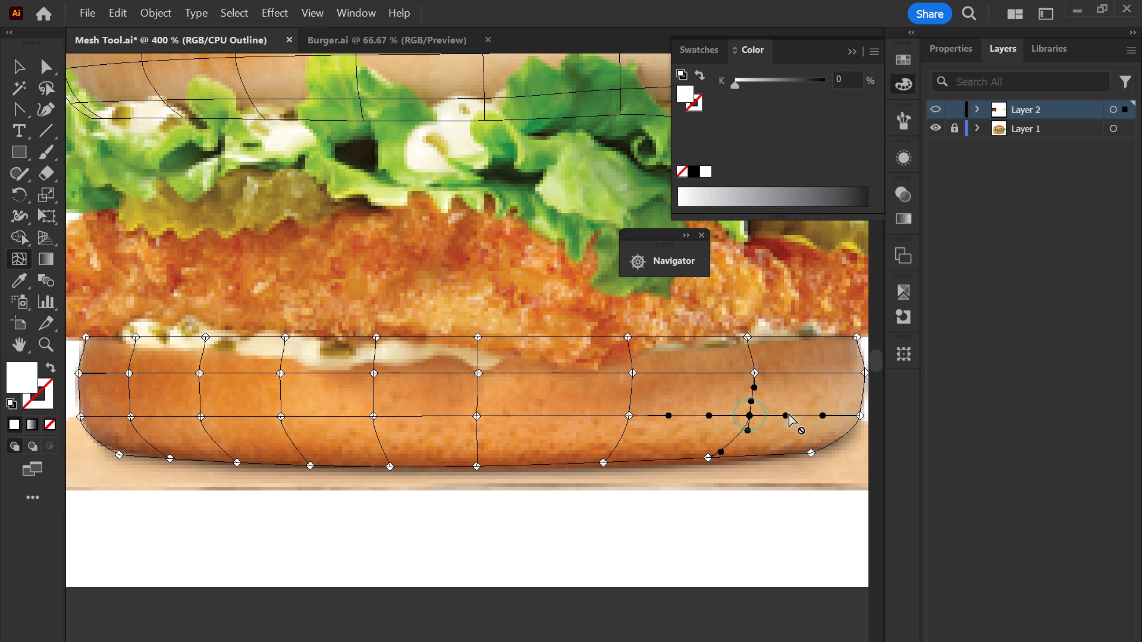
pyautogui.click(838, 415)
# Add three more horizontal mesh lines across the middle and lower part of the bottom bun.
pyautogui.click(615, 449)
pyautogui.click(478, 393)
pyautogui.moveTo(478, 393); pyautogui.dragTo(746, 384)
pyautogui.click(475, 425)
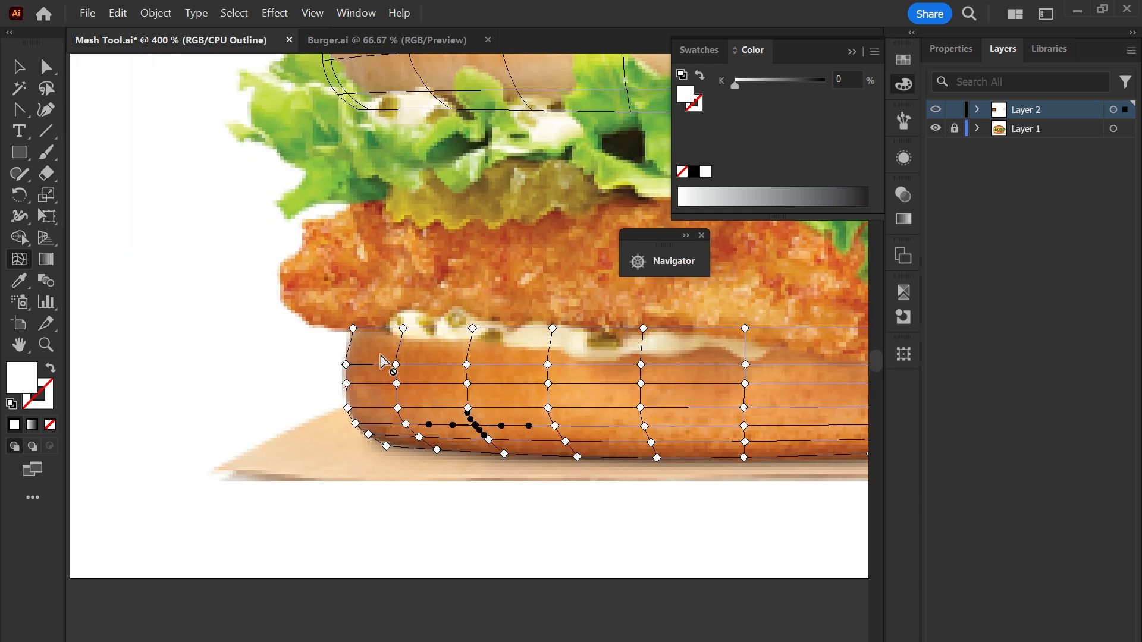
# Colour the upper mesh points along the bun's left edge with tones sampled from the photo, and expand the Navigator panel.
pyautogui.press('a')
pyautogui.click(353, 329)
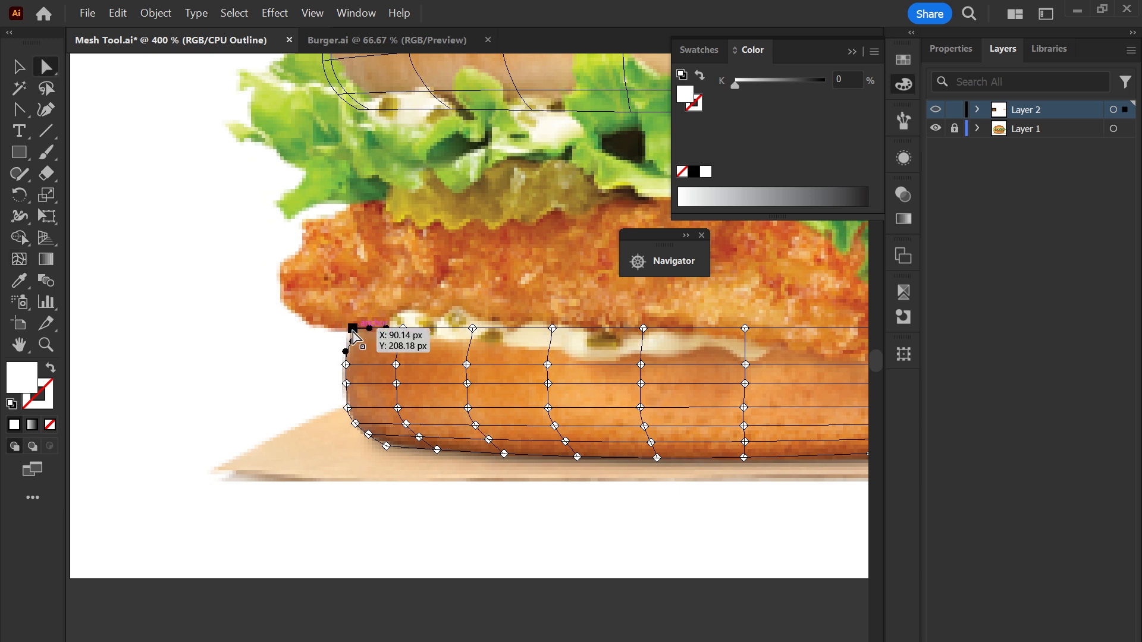
pyautogui.click(353, 331)
pyautogui.click(346, 364)
pyautogui.click(346, 383)
pyautogui.click(355, 424)
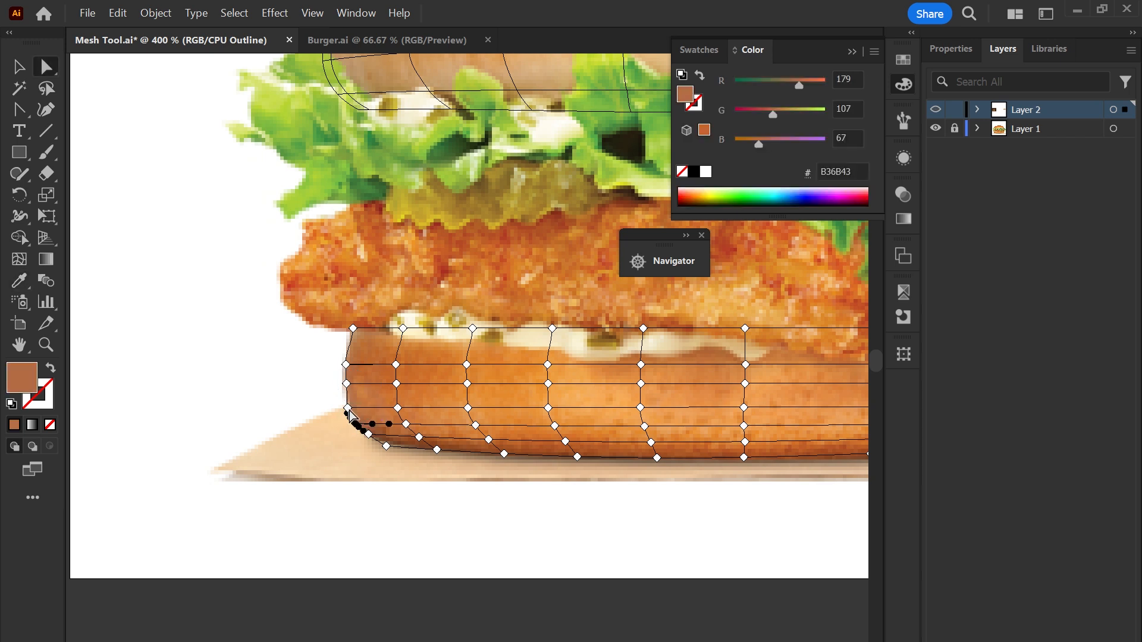
pyautogui.click(348, 409)
pyautogui.click(685, 235)
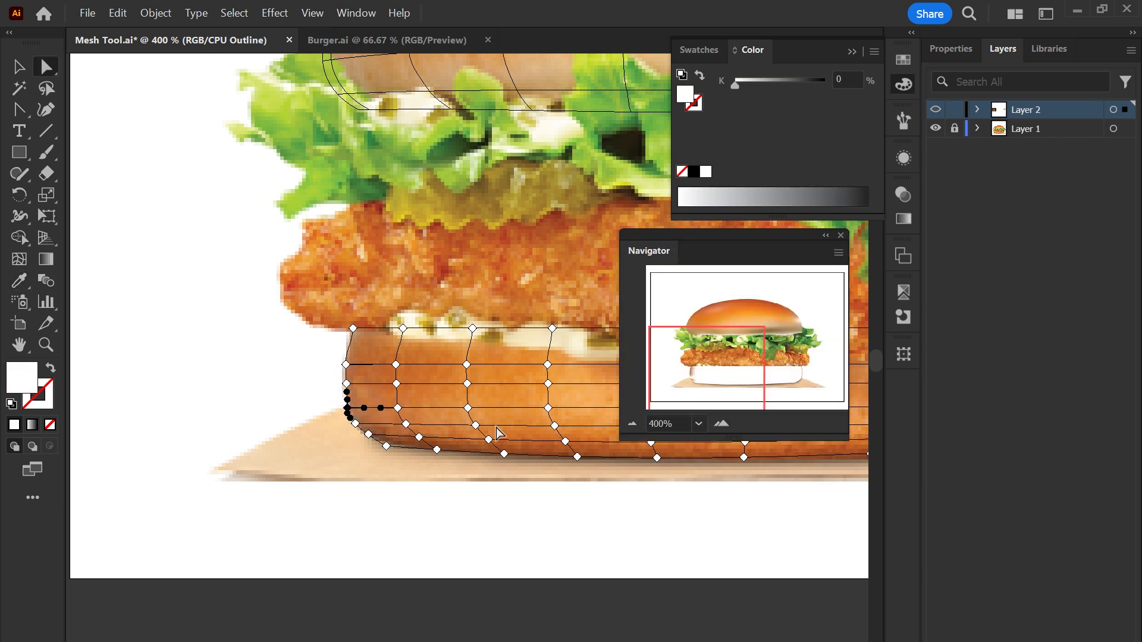
# Colour the mesh points around the bun's lower-left corner with Eyedropper samples from the nearby photo area.
pyautogui.press('i')
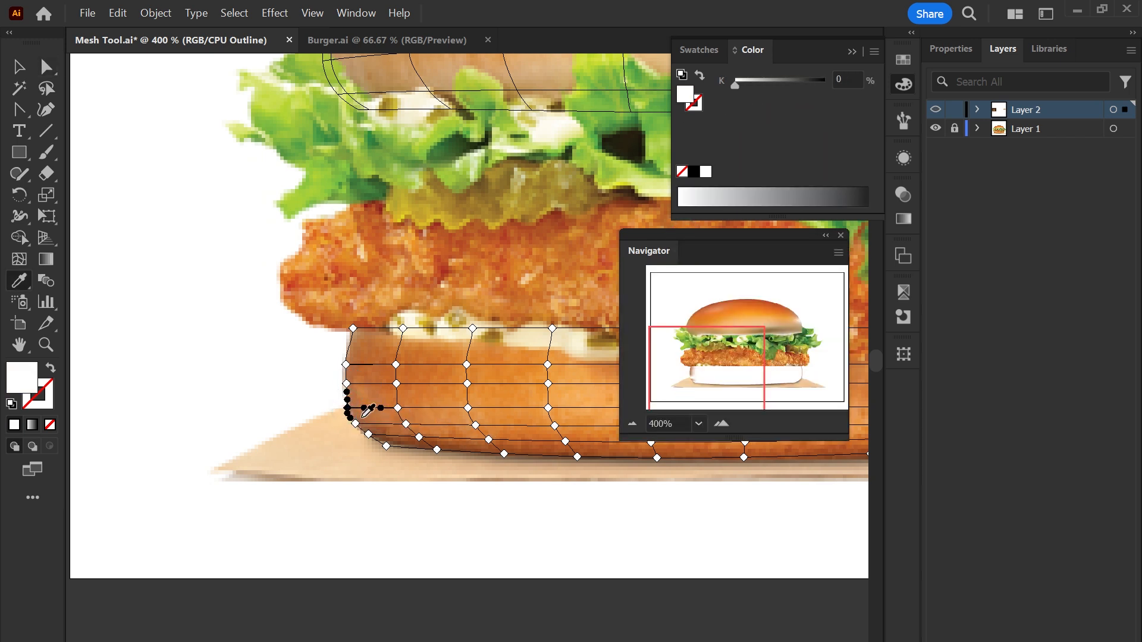
pyautogui.click(364, 415)
pyautogui.keyDown('ctrl'); pyautogui.click(369, 434); pyautogui.keyUp('ctrl')
pyautogui.click(383, 421)
pyautogui.keyDown('ctrl'); pyautogui.click(387, 447); pyautogui.keyUp('ctrl')
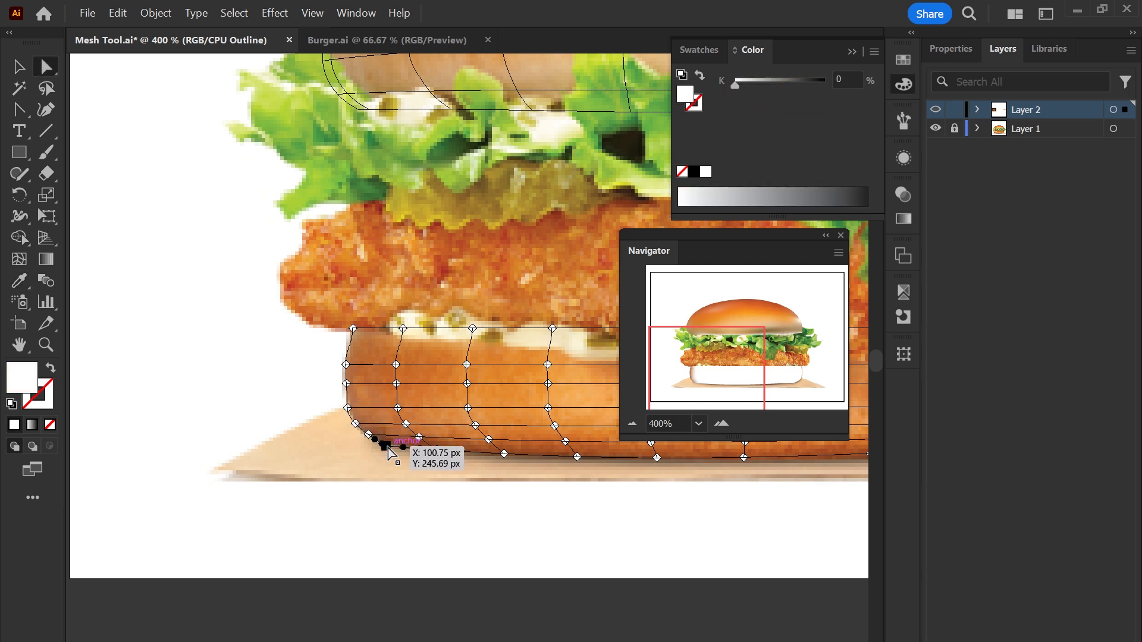
pyautogui.click(395, 430)
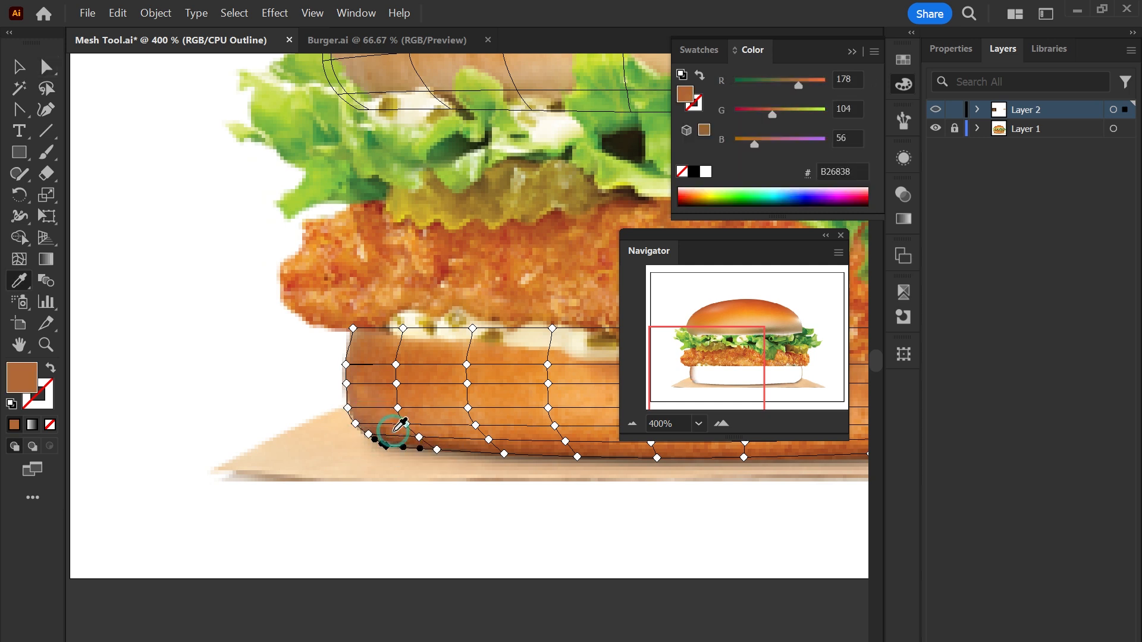
pyautogui.keyDown('ctrl'); pyautogui.click(438, 451); pyautogui.keyUp('ctrl')
pyautogui.click(447, 441)
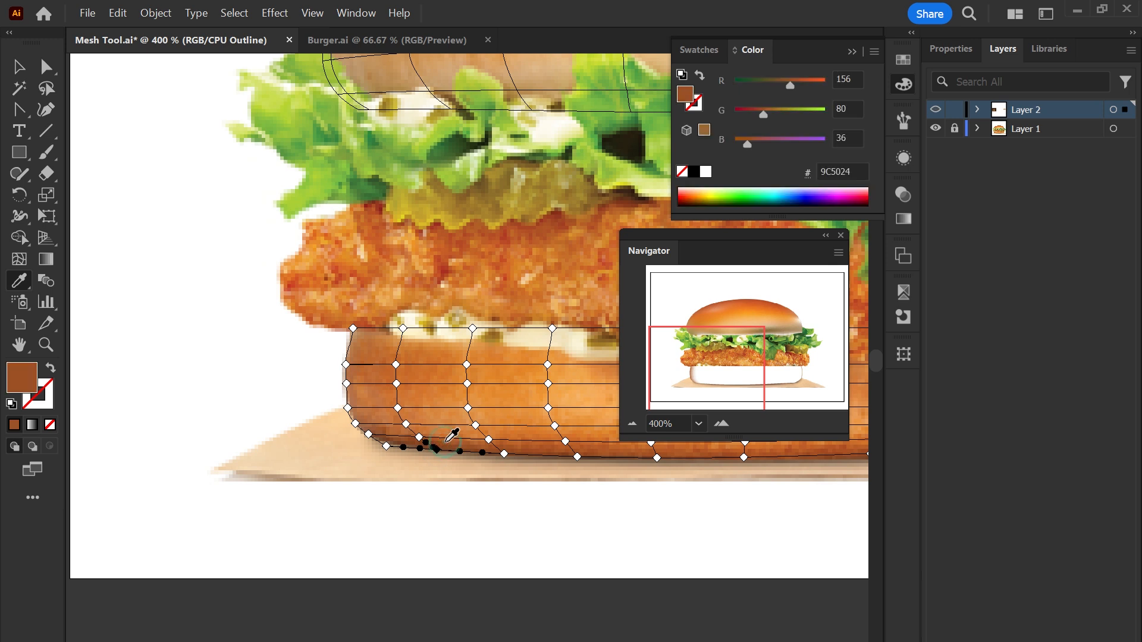
# Colour the second column of mesh points from bottom to top, sampling the bun photo beside each point.
pyautogui.keyDown('ctrl'); pyautogui.click(419, 438); pyautogui.keyUp('ctrl')
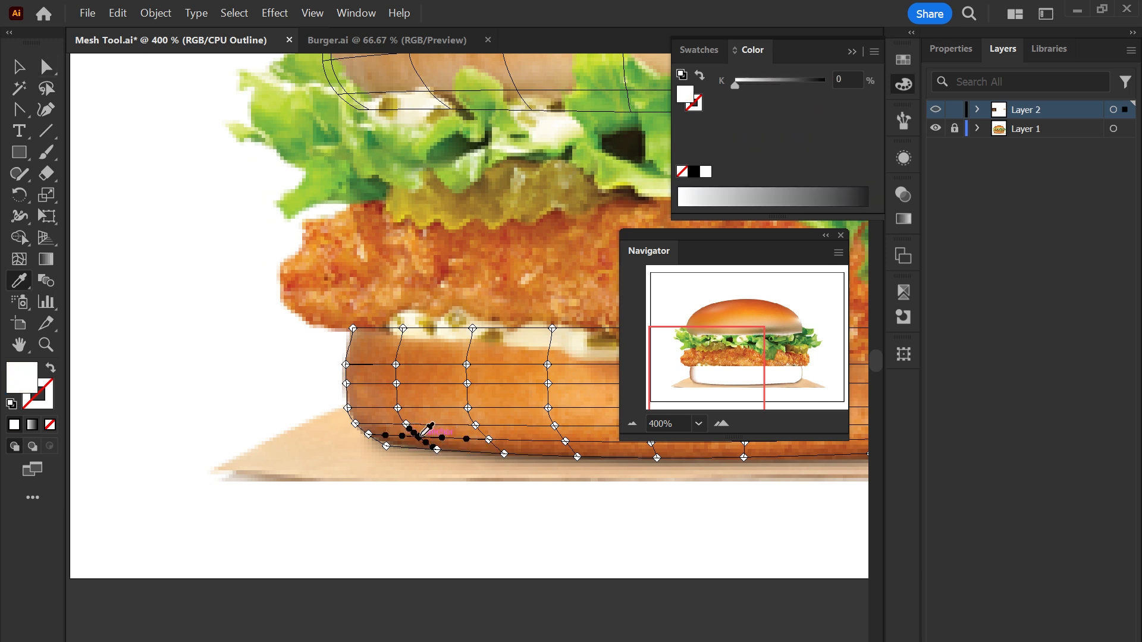
pyautogui.click(420, 439)
pyautogui.keyDown('ctrl'); pyautogui.click(407, 423); pyautogui.keyUp('ctrl')
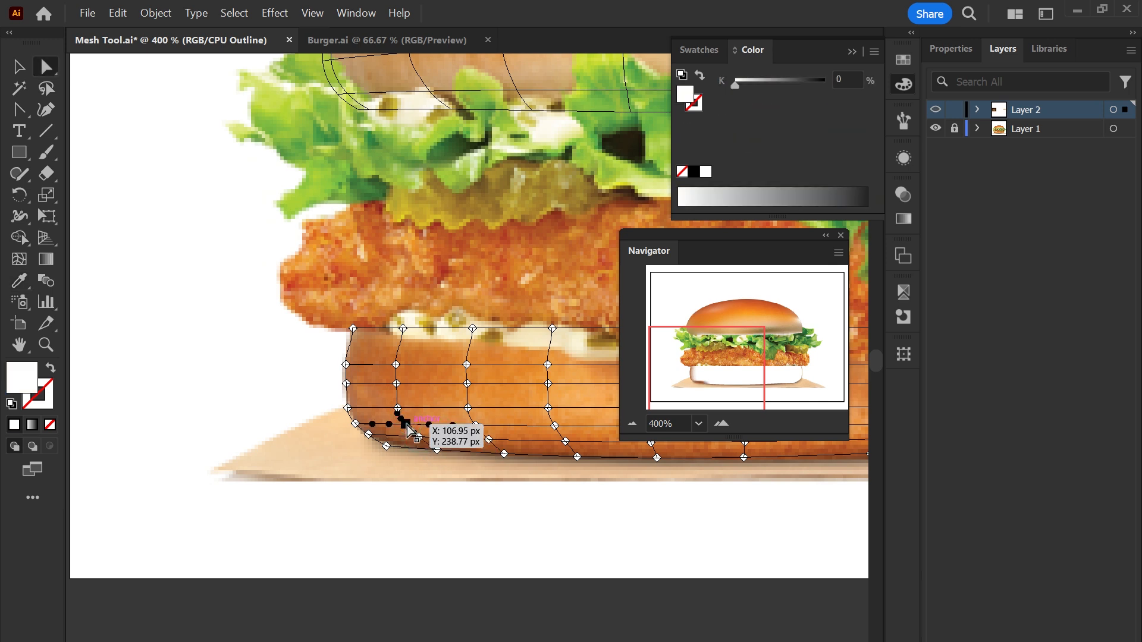
pyautogui.click(410, 421)
pyautogui.keyDown('ctrl'); pyautogui.click(397, 408); pyautogui.keyUp('ctrl')
pyautogui.click(397, 402)
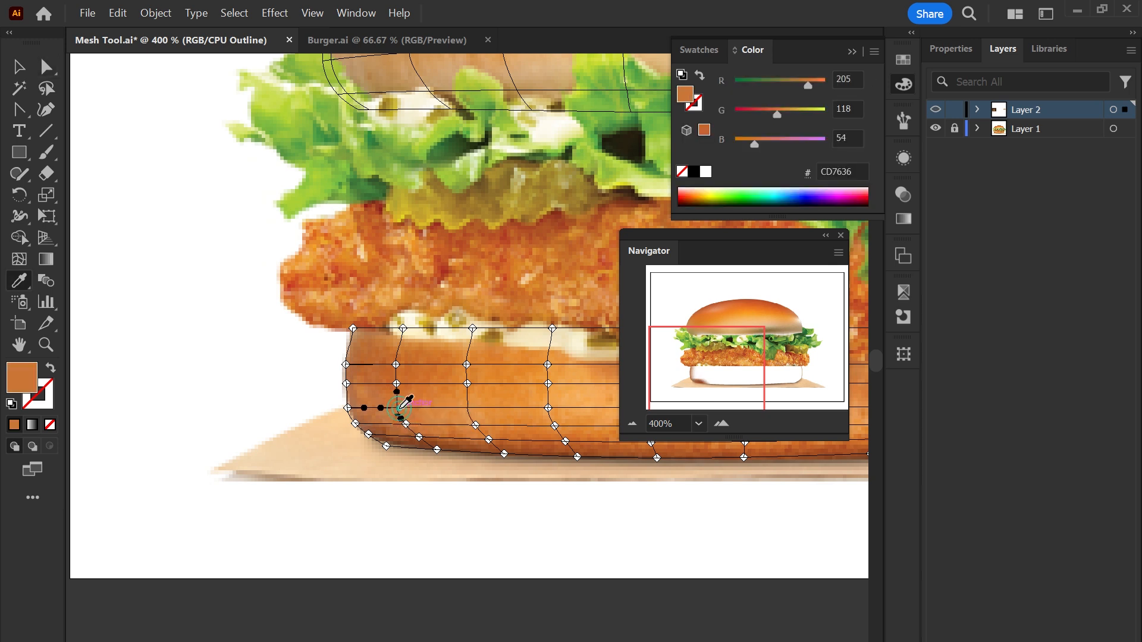
pyautogui.keyDown('ctrl'); pyautogui.click(396, 384); pyautogui.keyUp('ctrl')
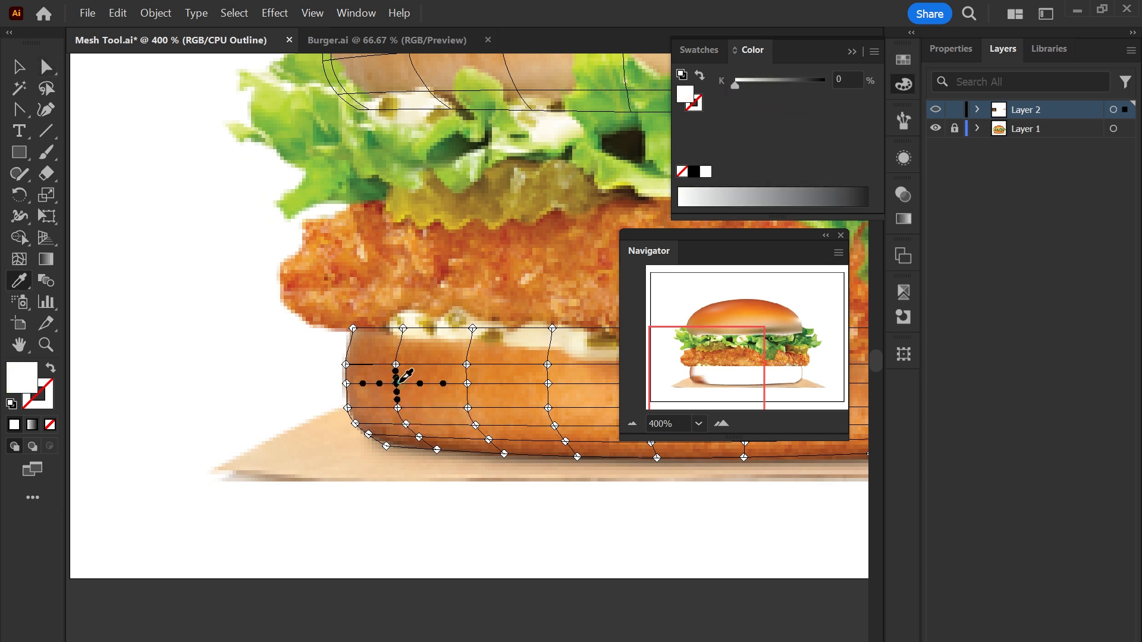
pyautogui.click(398, 377)
pyautogui.keyDown('ctrl'); pyautogui.click(396, 365); pyautogui.keyUp('ctrl')
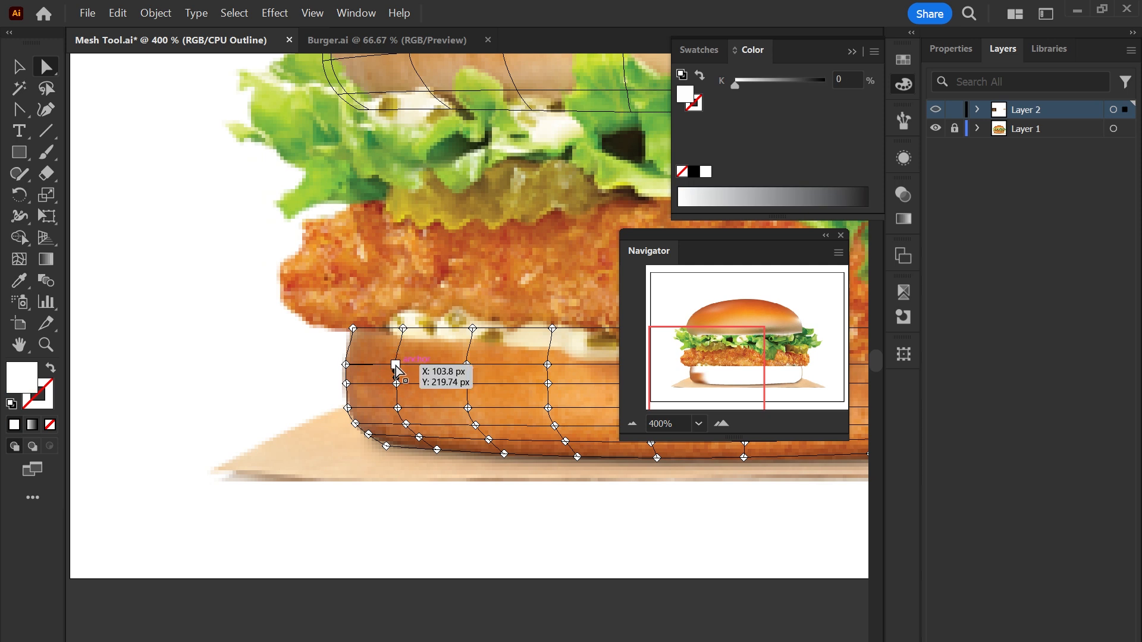
pyautogui.click(398, 362)
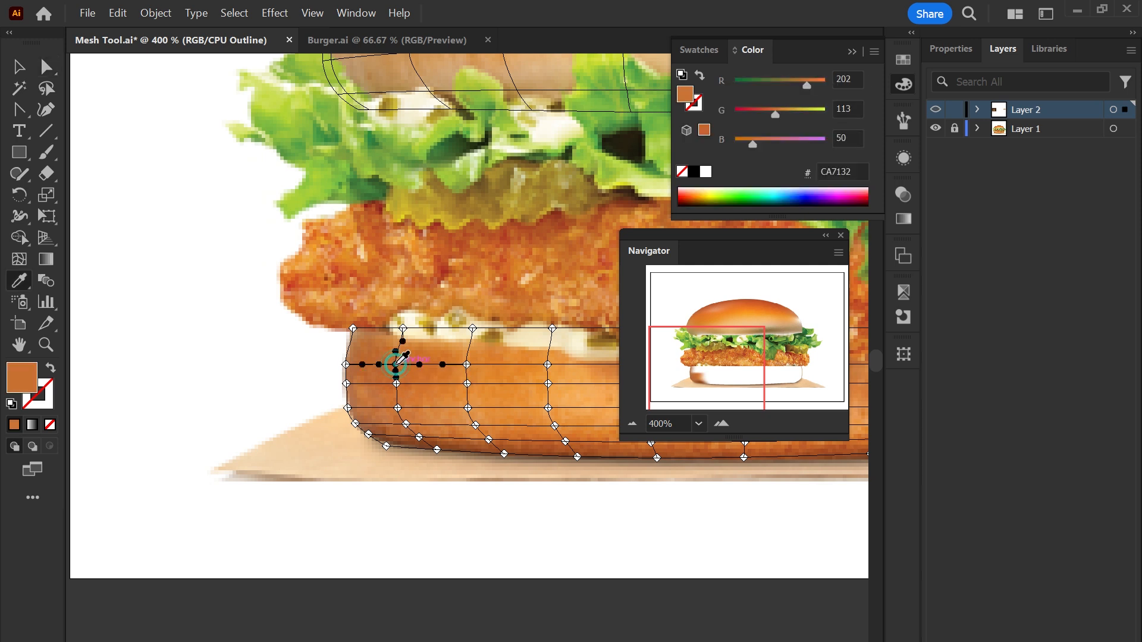
pyautogui.keyDown('ctrl'); pyautogui.click(402, 328); pyautogui.keyUp('ctrl')
pyautogui.click(402, 345)
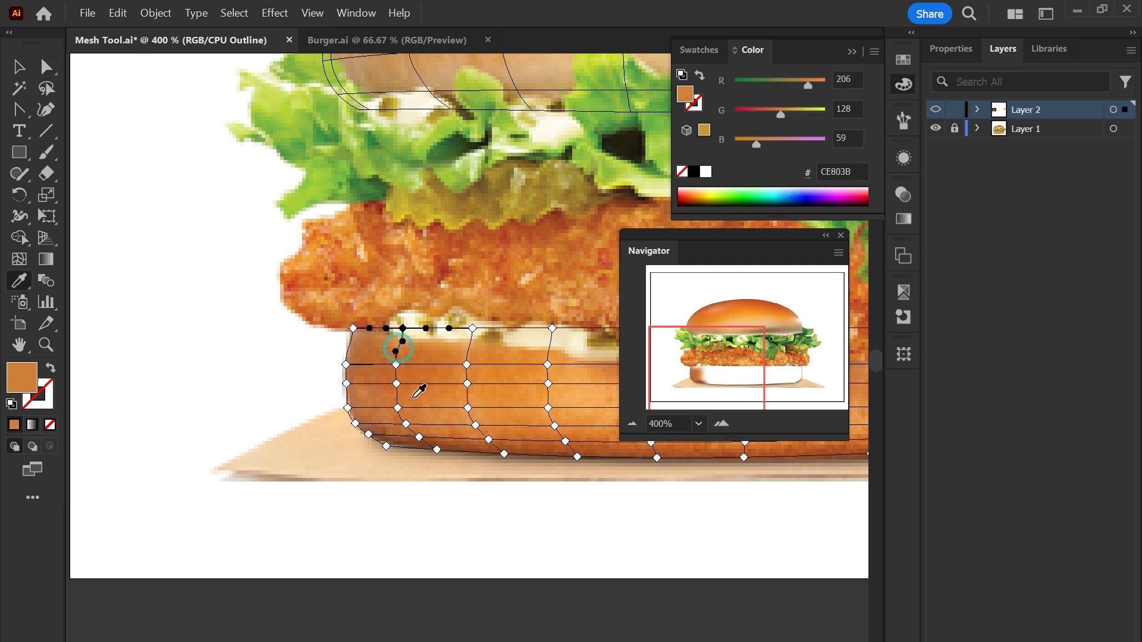
# Add a vertical mesh line between the second and third columns and colour its top point from the bun below it.
pyautogui.press('u')
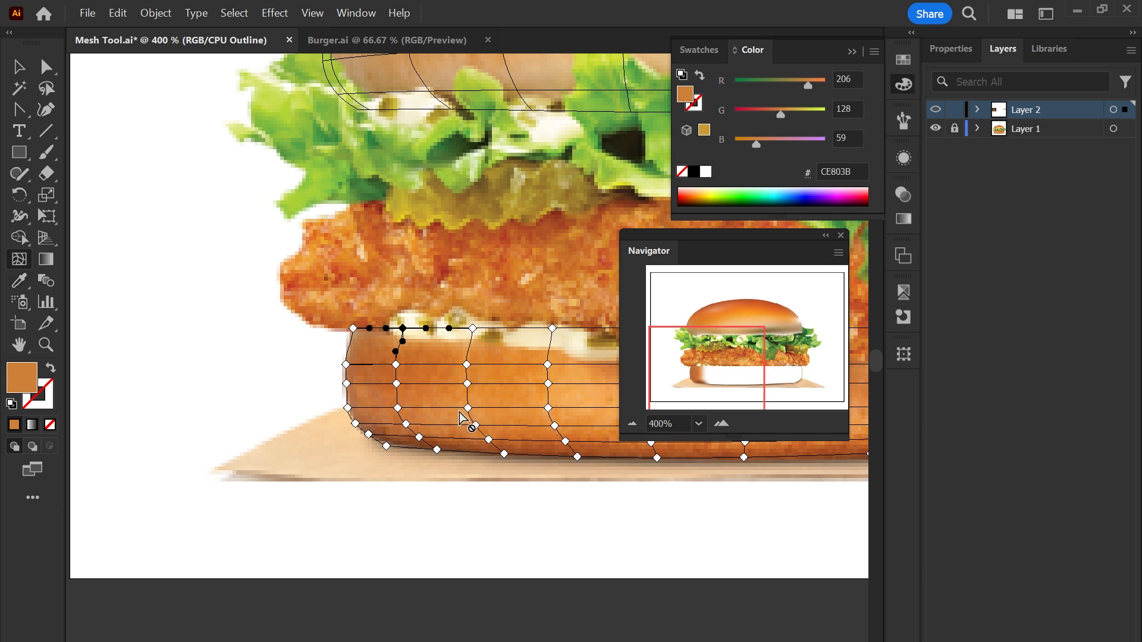
pyautogui.click(434, 363)
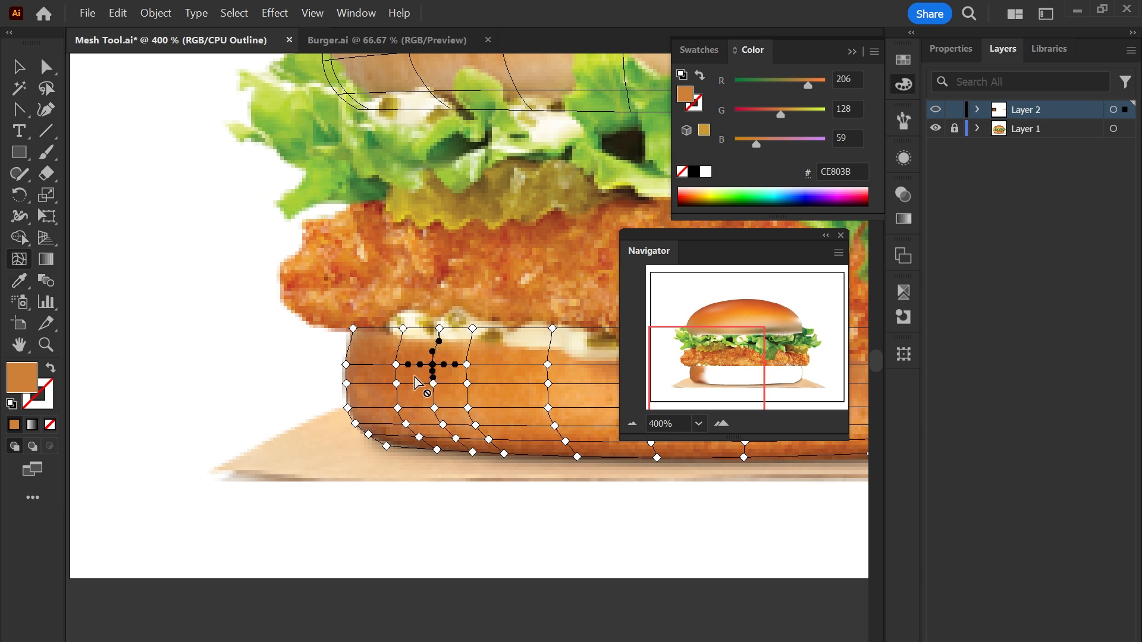
pyautogui.click(439, 328)
pyautogui.press('i')
pyautogui.click(441, 343)
# Colour the points on the added mesh line and the neighbouring column with tones sampled from the bun photo.
pyautogui.press('a')
pyautogui.click(433, 364)
pyautogui.click(443, 424)
pyautogui.click(476, 425)
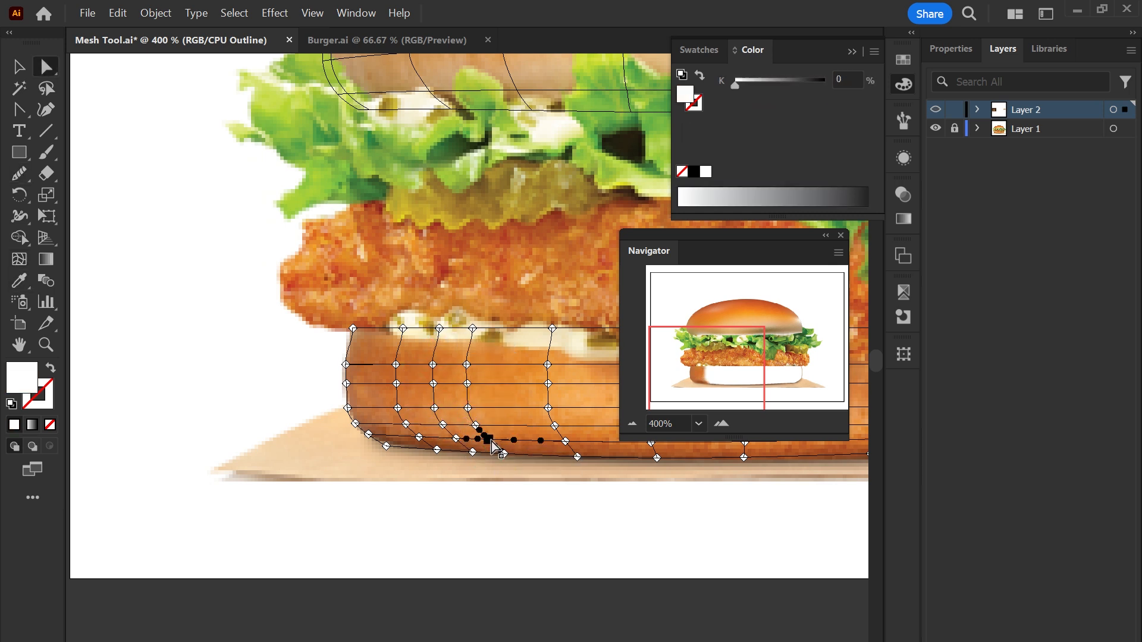
pyautogui.click(471, 329)
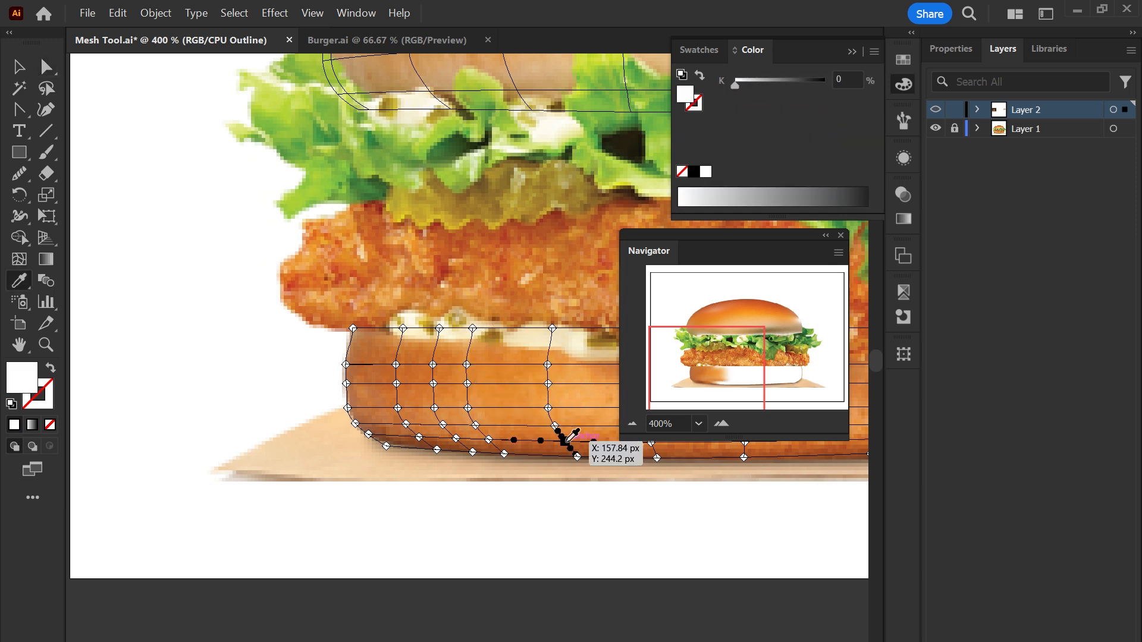
# Colour the remaining mesh points toward the bun's right end from the photo, and bend the mesh's top edge along the filling.
pyautogui.hscroll(5, 428, 453)
pyautogui.click(416, 422)
pyautogui.click(412, 364)
pyautogui.click(516, 383)
pyautogui.click(515, 426)
pyautogui.click(515, 458)
pyautogui.press('i')
pyautogui.hscroll(4, 372, 554)
pyautogui.scroll(1, 371, 555)
pyautogui.moveTo(459, 484); pyautogui.dragTo(467, 446)
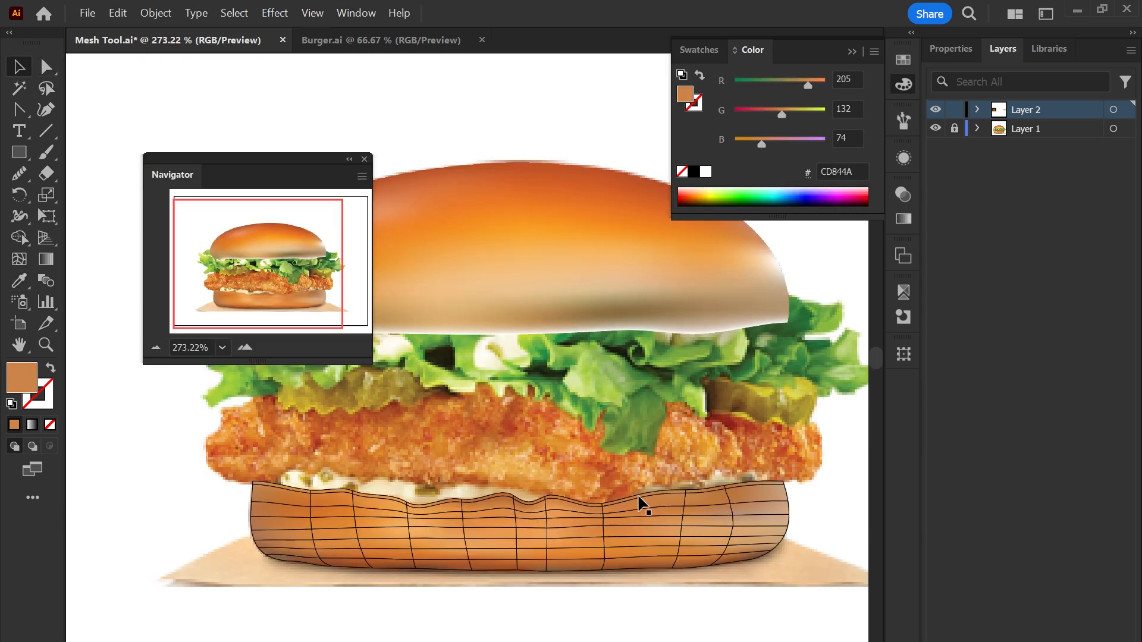
# Deselect the mesh, hide the Layer 1 photo, move the Navigator panel off the top bun, and collapse the Color panel.
pyautogui.hotkey('ctrl', 'shift', 'a')
pyautogui.click(934, 130)
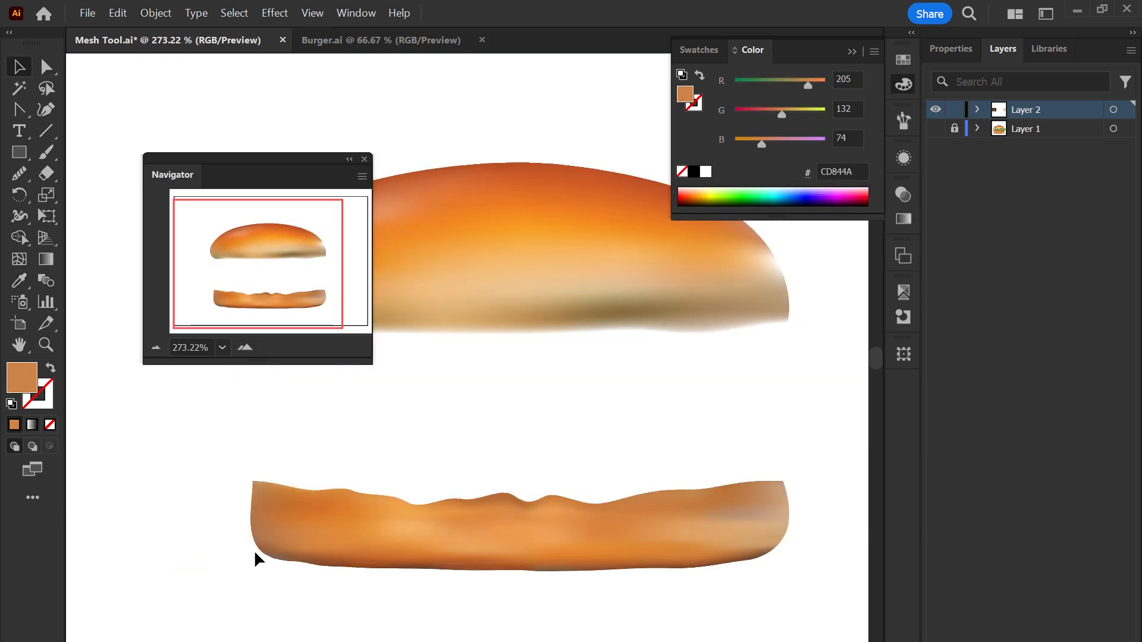
pyautogui.moveTo(289, 163); pyautogui.dragTo(253, 146)
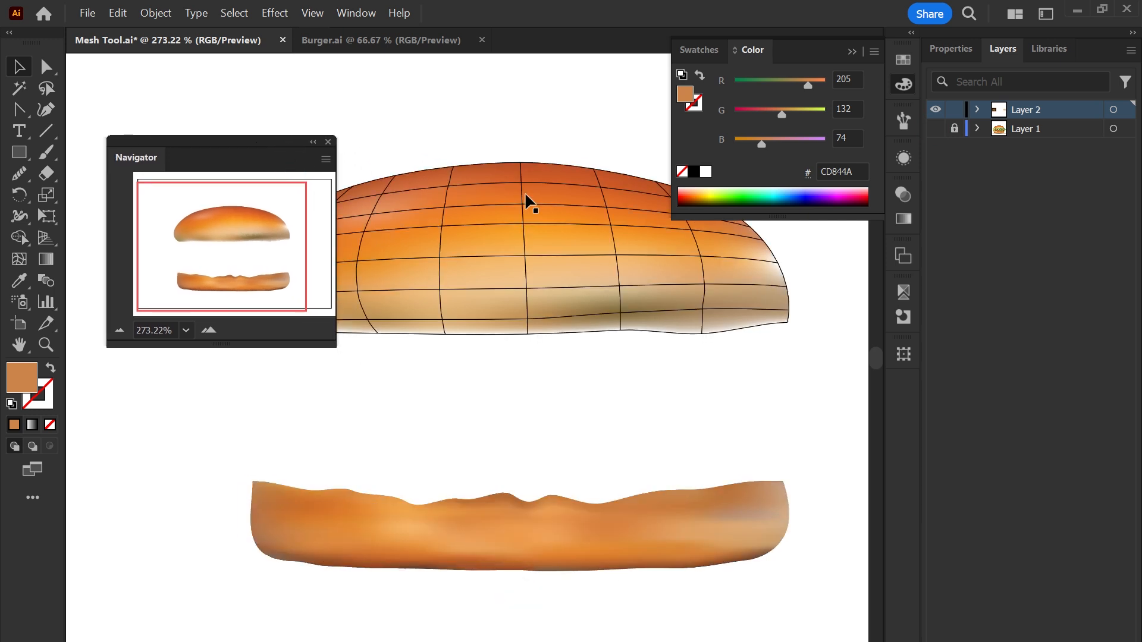
pyautogui.click(850, 56)
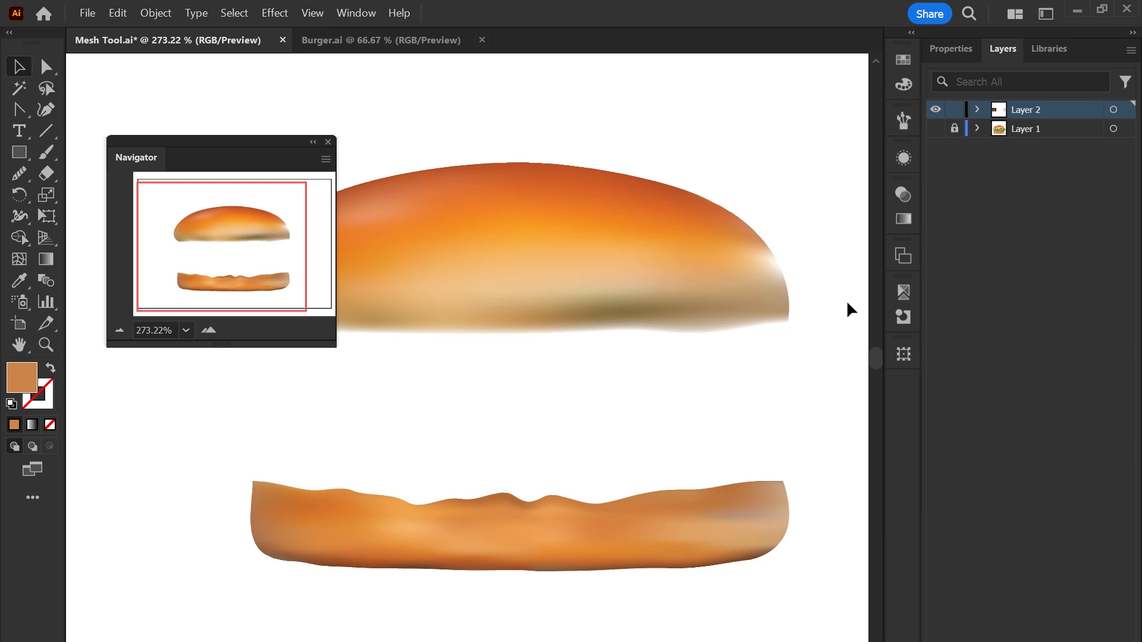
# Show the Layer 1 photo behind the bun meshes, and collapse the Navigator panel.
pyautogui.click(939, 128)
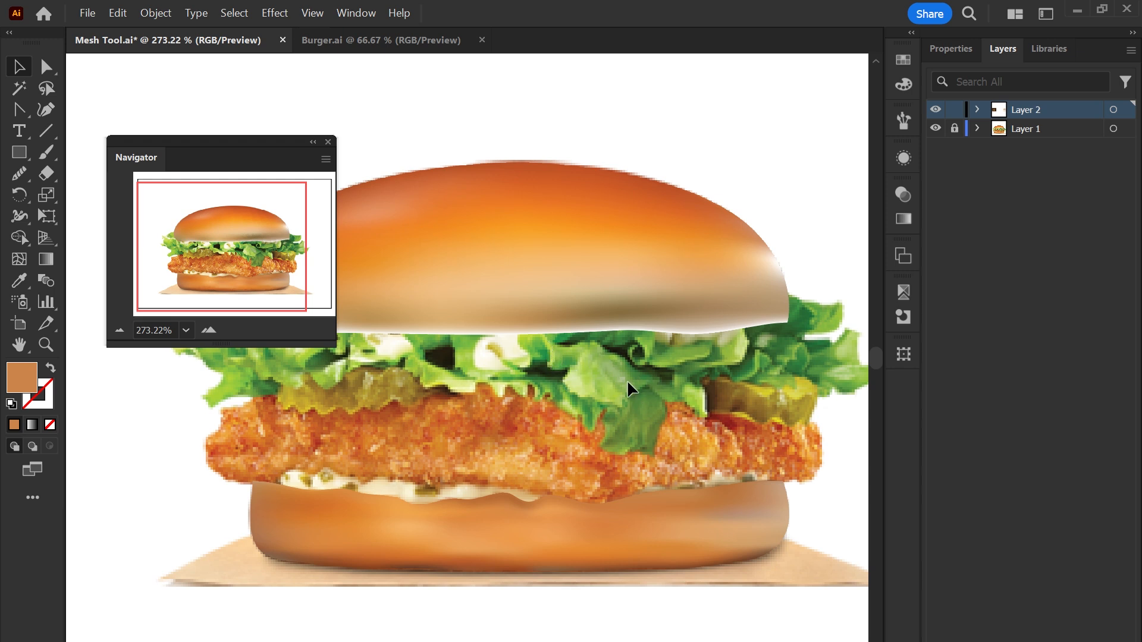
pyautogui.click(313, 142)
pyautogui.hotkey('ctrl', '-')
pyautogui.hotkey('ctrl', '-')
pyautogui.press('z')
pyautogui.moveTo(429, 295); pyautogui.dragTo(516, 385)
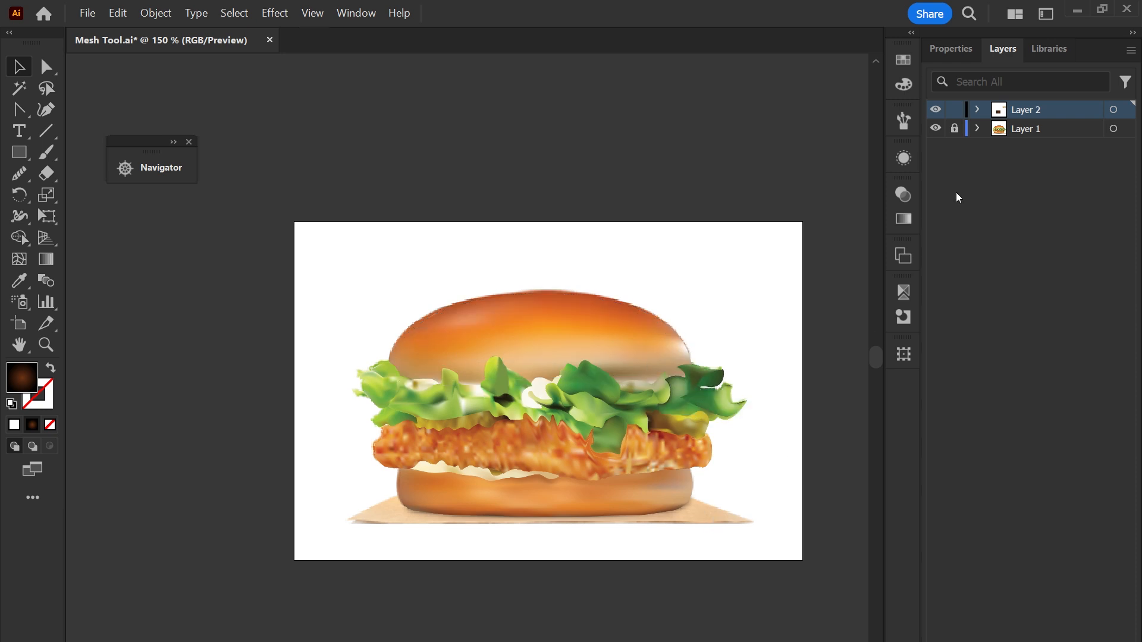
# Deselect the finished burger artwork and hide the Layer 1 photo beneath it.
pyautogui.moveTo(370, 252); pyautogui.dragTo(756, 556)
pyautogui.click(824, 473)
pyautogui.click(936, 128)
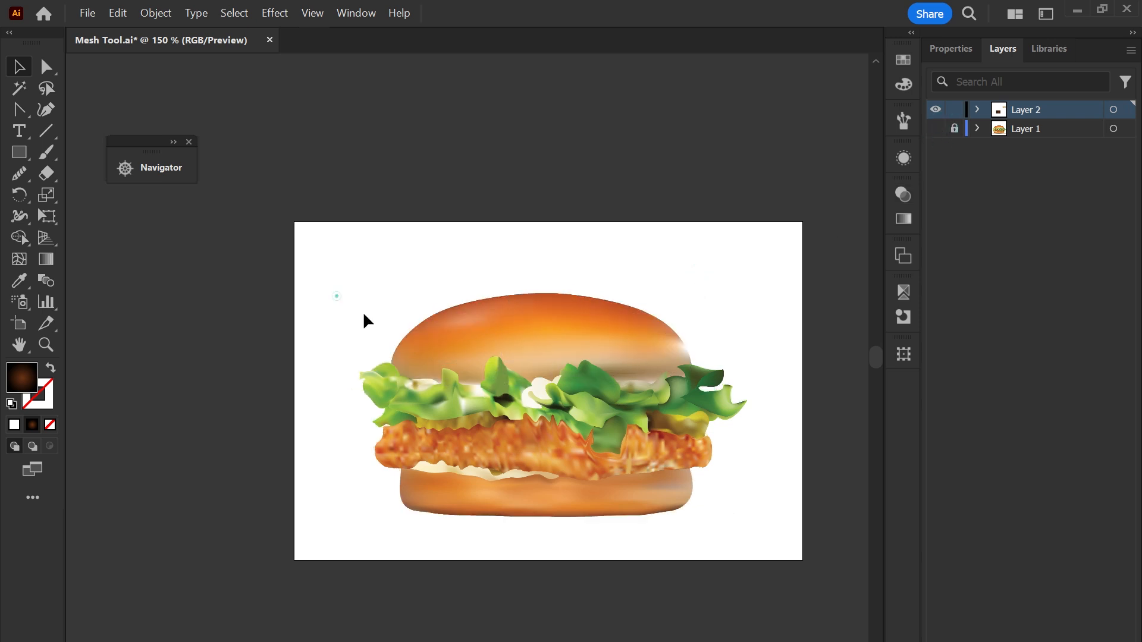
# Select the whole burger mesh artwork and center it horizontally and vertically on the artboard.
pyautogui.moveTo(334, 297); pyautogui.dragTo(777, 551)
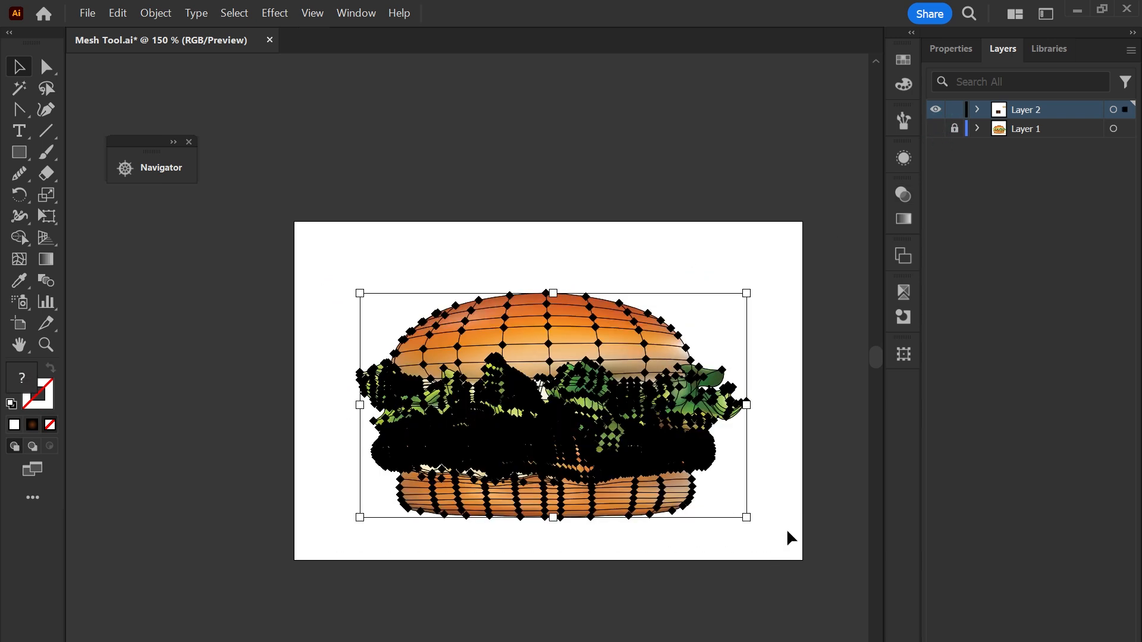
pyautogui.click(951, 52)
pyautogui.click(997, 435)
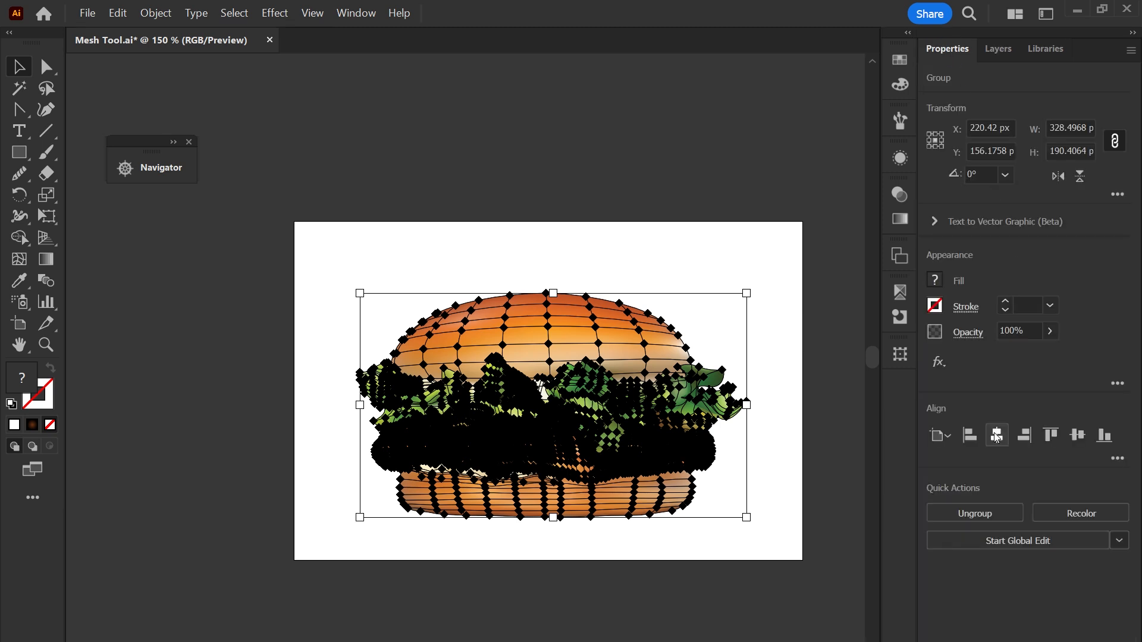
pyautogui.click(1078, 435)
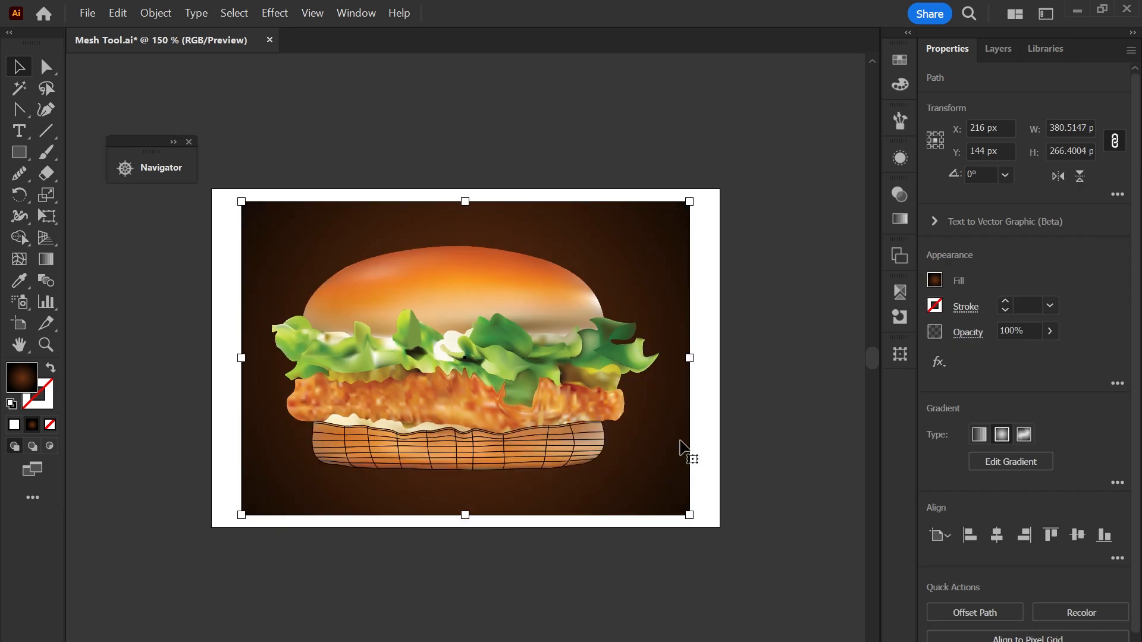
# Stretch the dark brown gradient rectangle behind the burger to cover the artboard at 432 x 288 px.
pyautogui.moveTo(690, 363); pyautogui.dragTo(720, 366)
pyautogui.moveTo(465, 180); pyautogui.dragTo(465, 188)
pyautogui.hotkey('ctrl', '-')
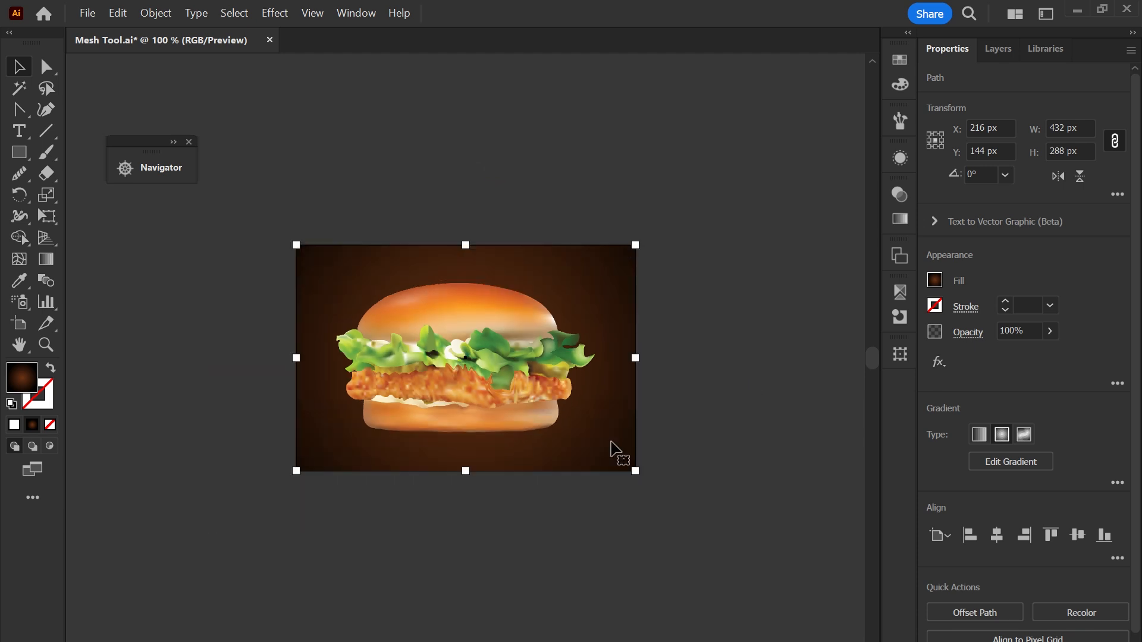
# Draw an ellipse, fill it with a black-to-white radial gradient, and set it beneath the bottom bun as a soft shadow.
pyautogui.moveTo(21, 162); pyautogui.dragTo(65, 192)
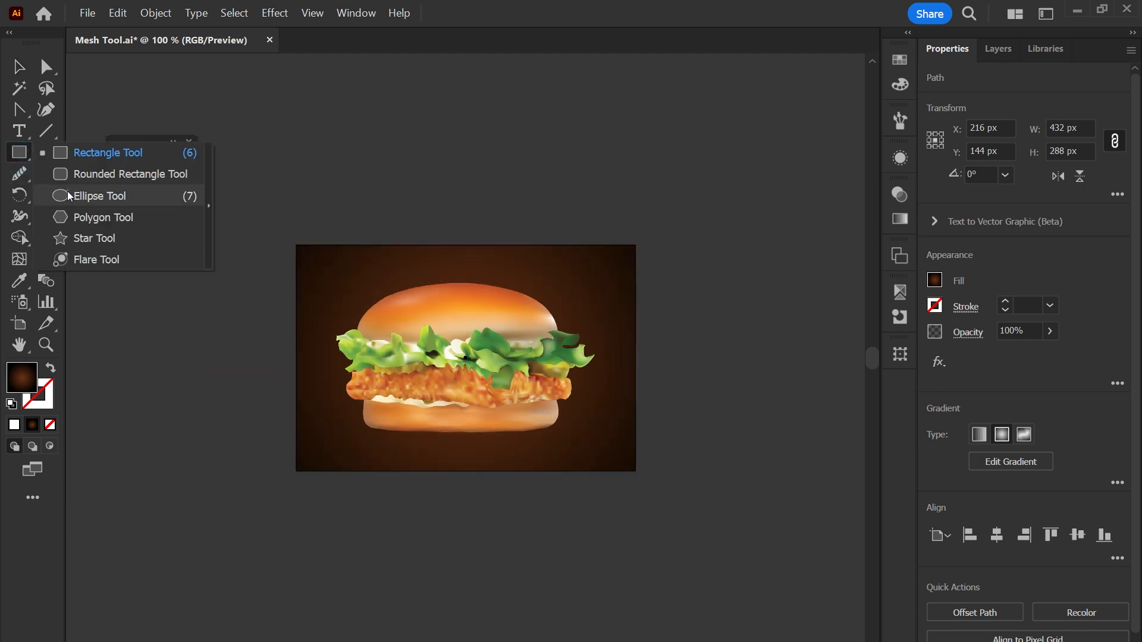
pyautogui.moveTo(335, 157); pyautogui.dragTo(450, 280)
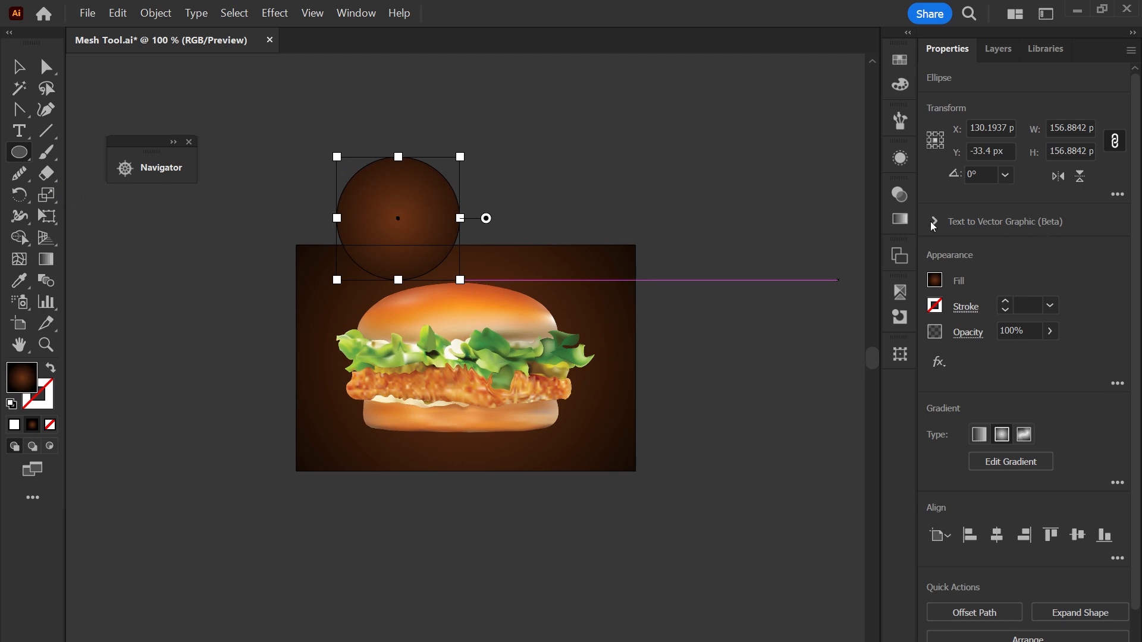
pyautogui.click(900, 219)
pyautogui.moveTo(398, 226); pyautogui.dragTo(607, 432)
pyautogui.click(716, 184)
pyautogui.click(720, 213)
pyautogui.click(718, 276)
pyautogui.hotkey('ctrl', 'shift', 'a')
pyautogui.hotkey('ctrl', '0')
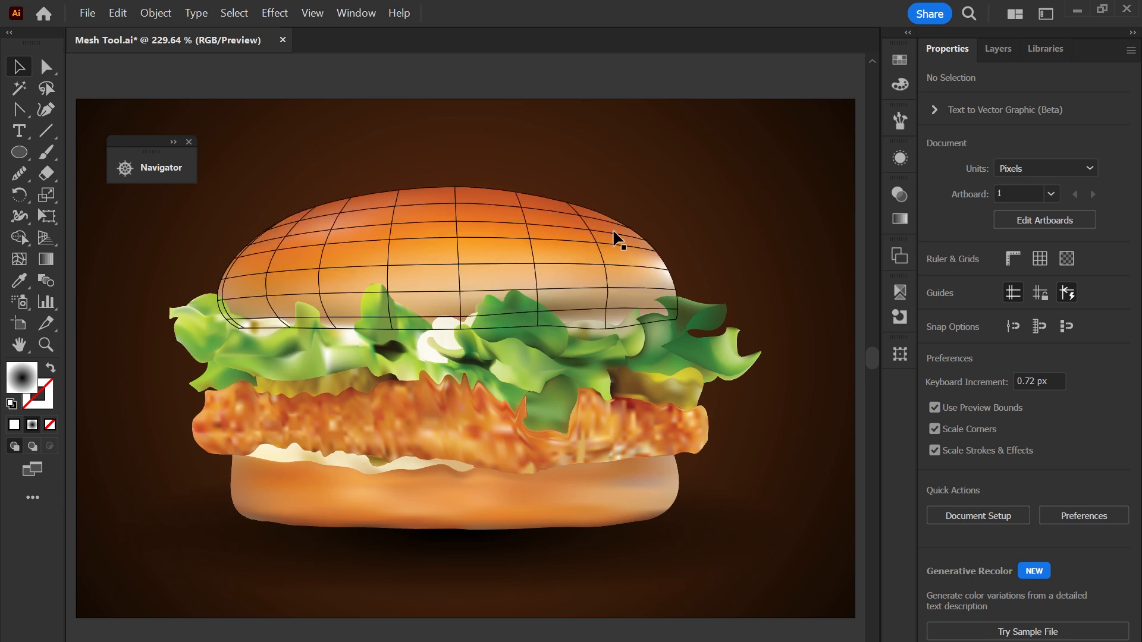
pyautogui.click(629, 78)
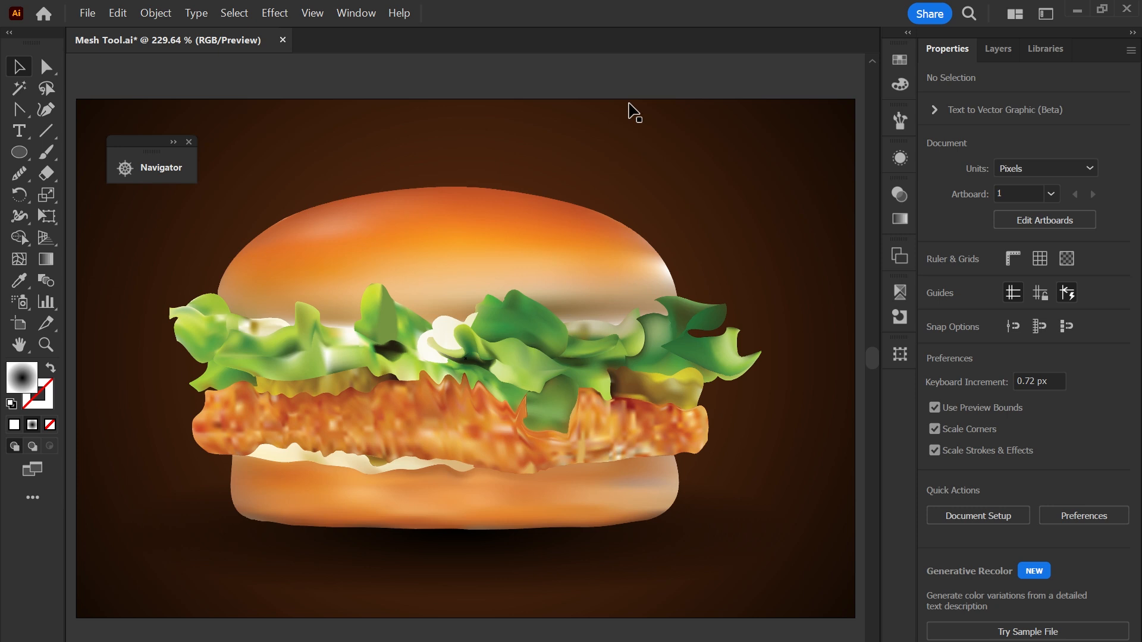
# Open the Apple and steel life sample files from the Vector folder in File Explorer.
pyautogui.click(502, 621)
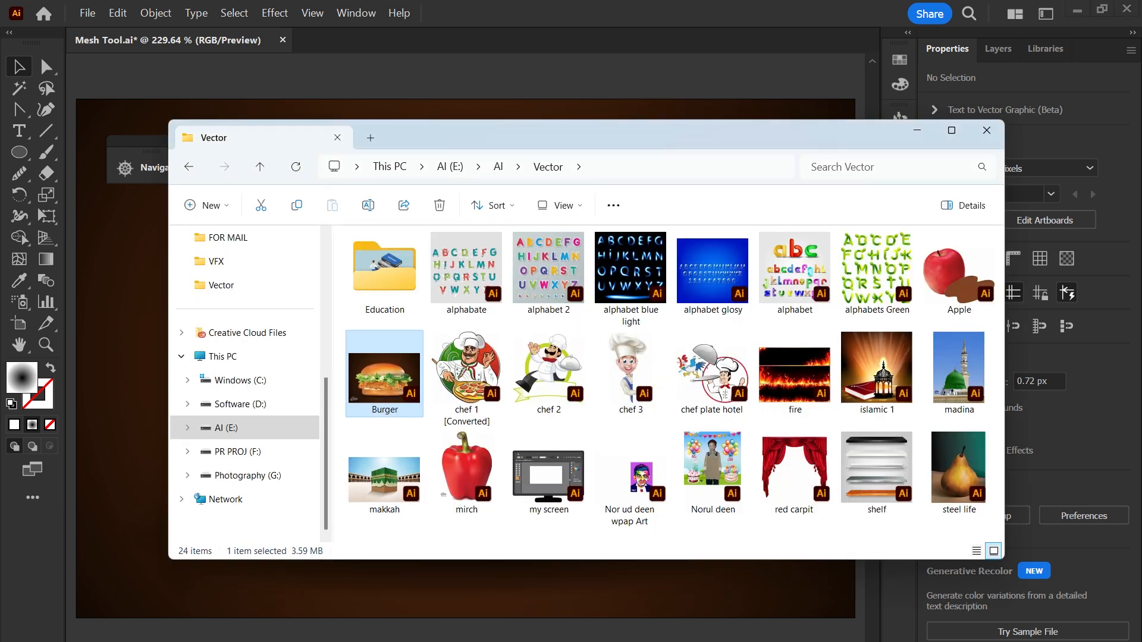
pyautogui.doubleClick(943, 293)
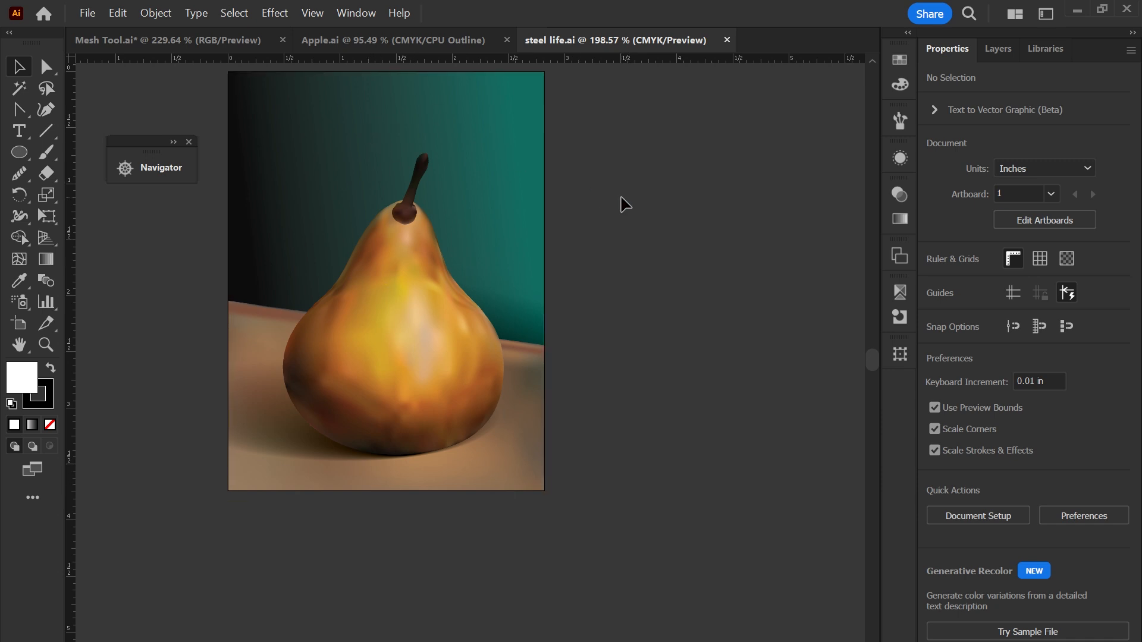
pyautogui.scroll(3, 622, 198)
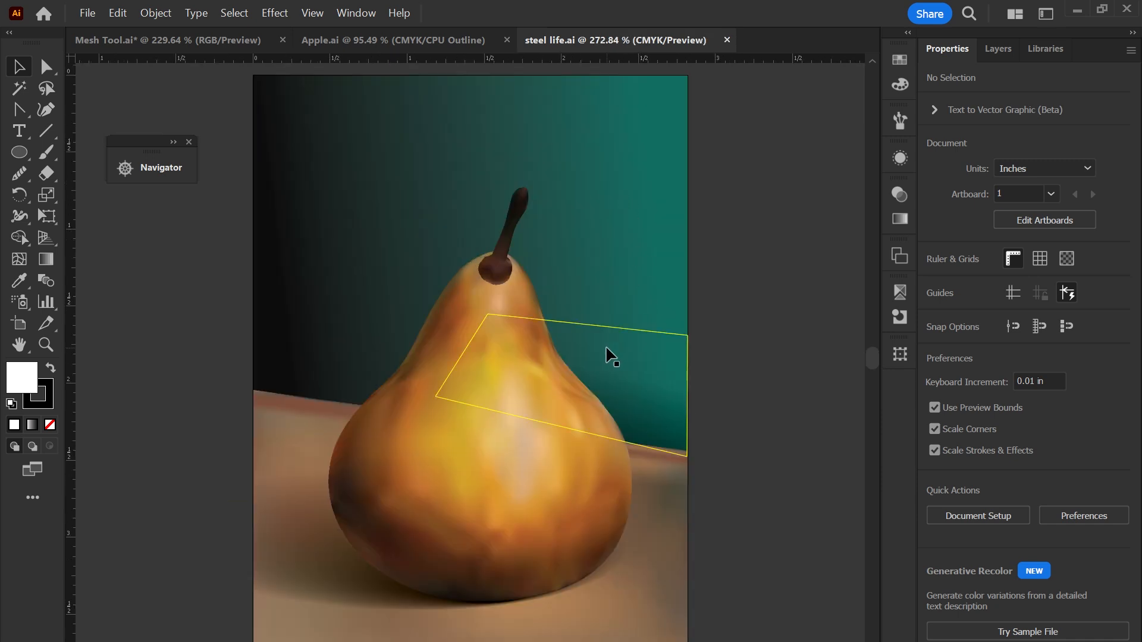
# Release the clipping mask of the pear artwork in steel life.ai and deselect the freed objects.
pyautogui.click(263, 577)
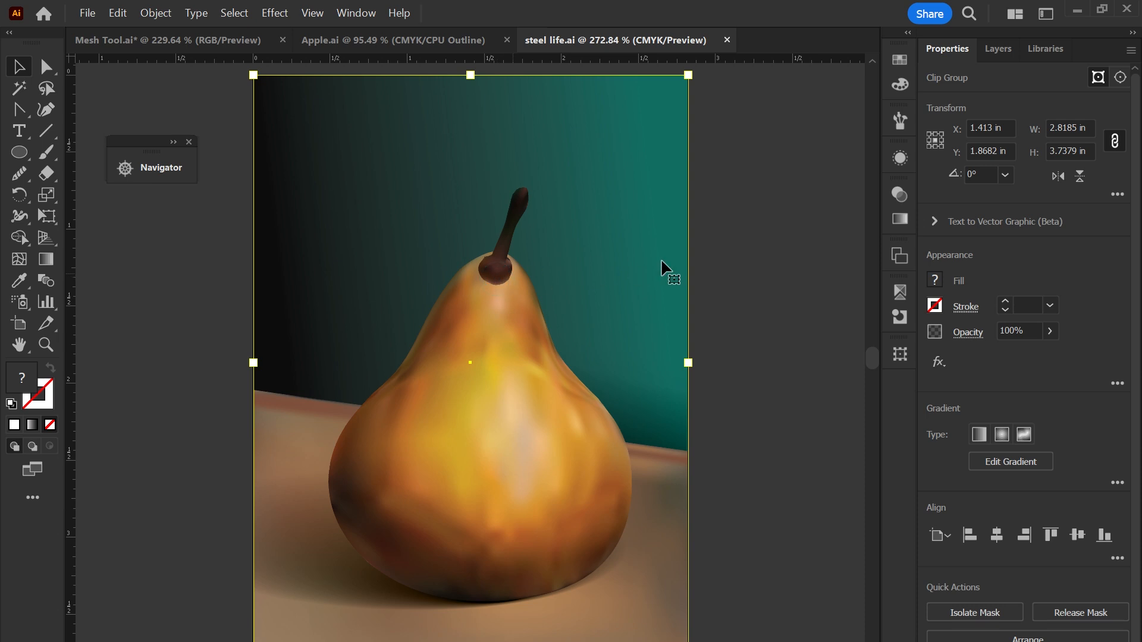
pyautogui.click(734, 271)
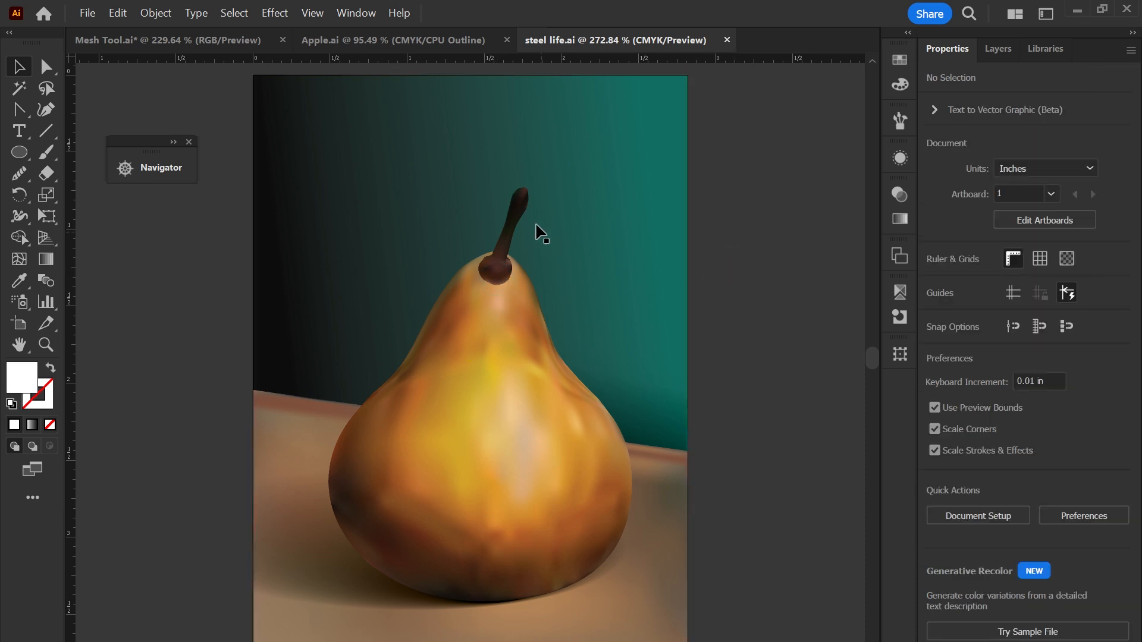
pyautogui.click(529, 220)
pyautogui.click(765, 294)
pyautogui.click(513, 308)
pyautogui.hotkey('ctrl', 'alt', '7')
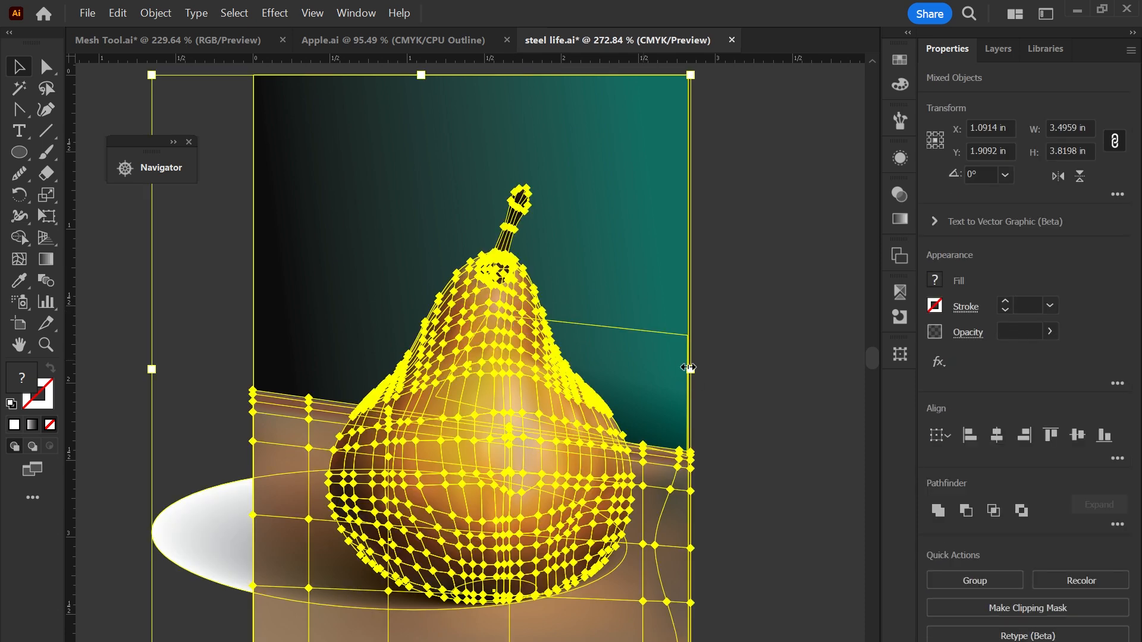
pyautogui.click(751, 357)
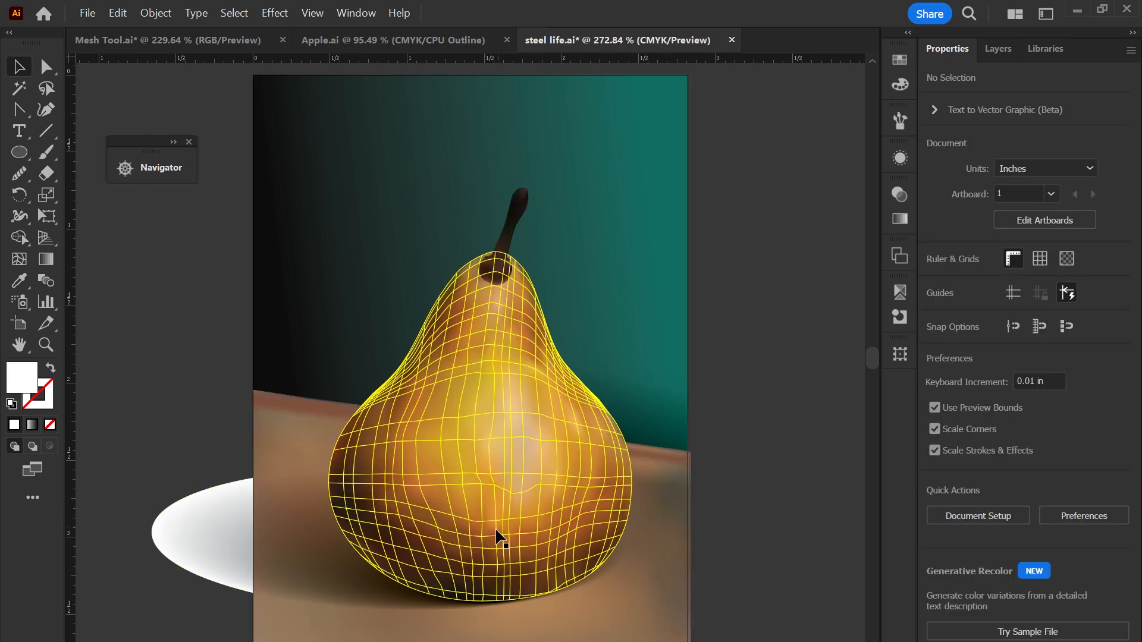
# Move the pear's body, stem and stem base apart, undo the moves, and clear the selection.
pyautogui.moveTo(480, 500); pyautogui.dragTo(705, 391)
pyautogui.moveTo(513, 233); pyautogui.dragTo(562, 209)
pyautogui.moveTo(497, 267); pyautogui.dragTo(428, 293)
pyautogui.hotkey('ctrl', 'z')
pyautogui.hotkey('ctrl', 'z')
pyautogui.hotkey('ctrl', 'z')
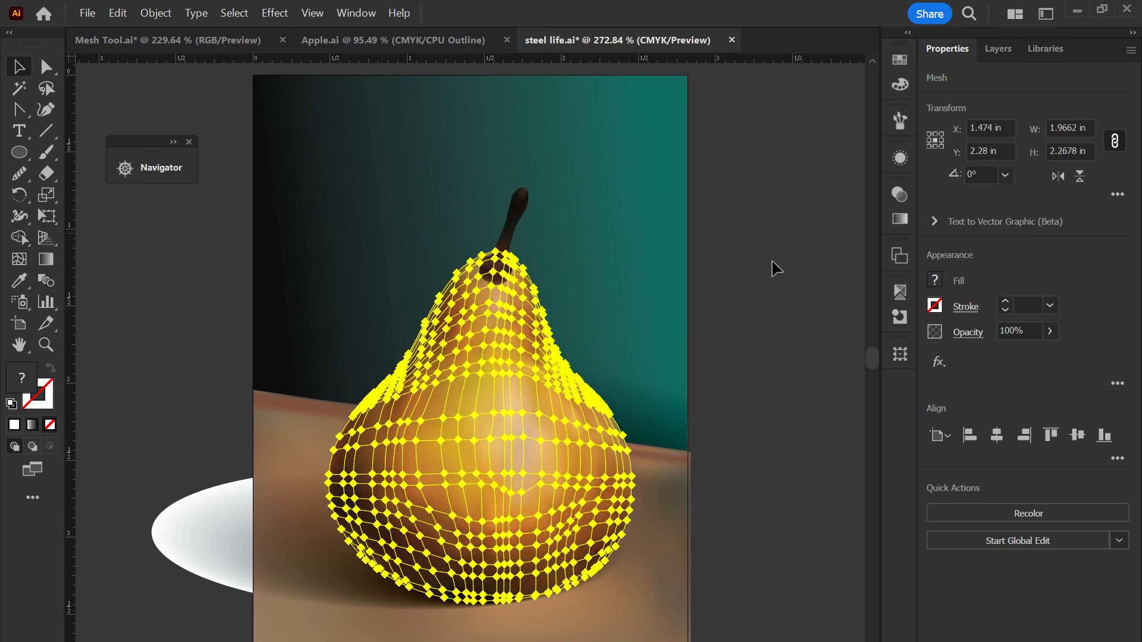
pyautogui.click(772, 266)
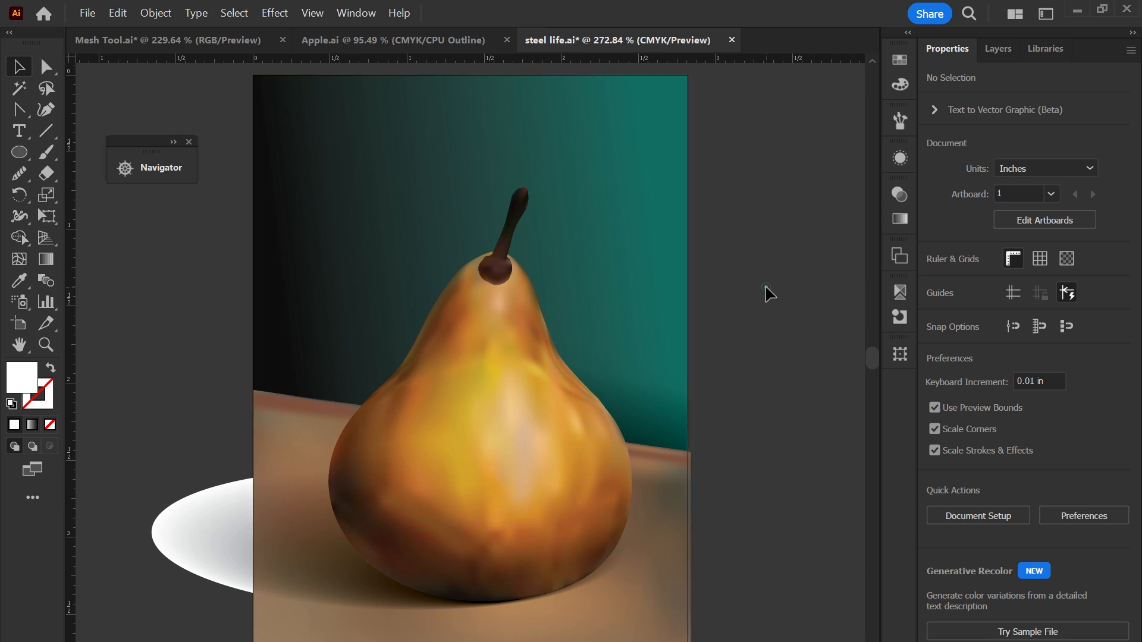
# Switch to Apple.ai, move the apple's body and stem meshes aside, and undo the moves.
pyautogui.click(386, 43)
pyautogui.moveTo(343, 367); pyautogui.dragTo(492, 403)
pyautogui.moveTo(431, 238); pyautogui.dragTo(409, 186)
pyautogui.click(414, 257)
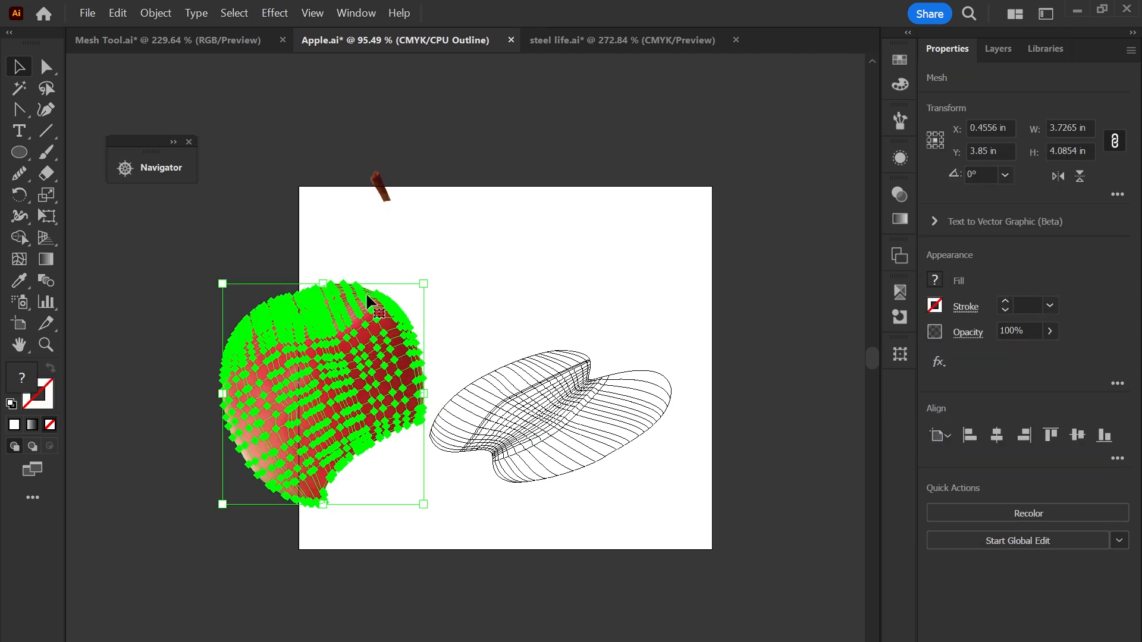
pyautogui.hotkey('ctrl', 'z')
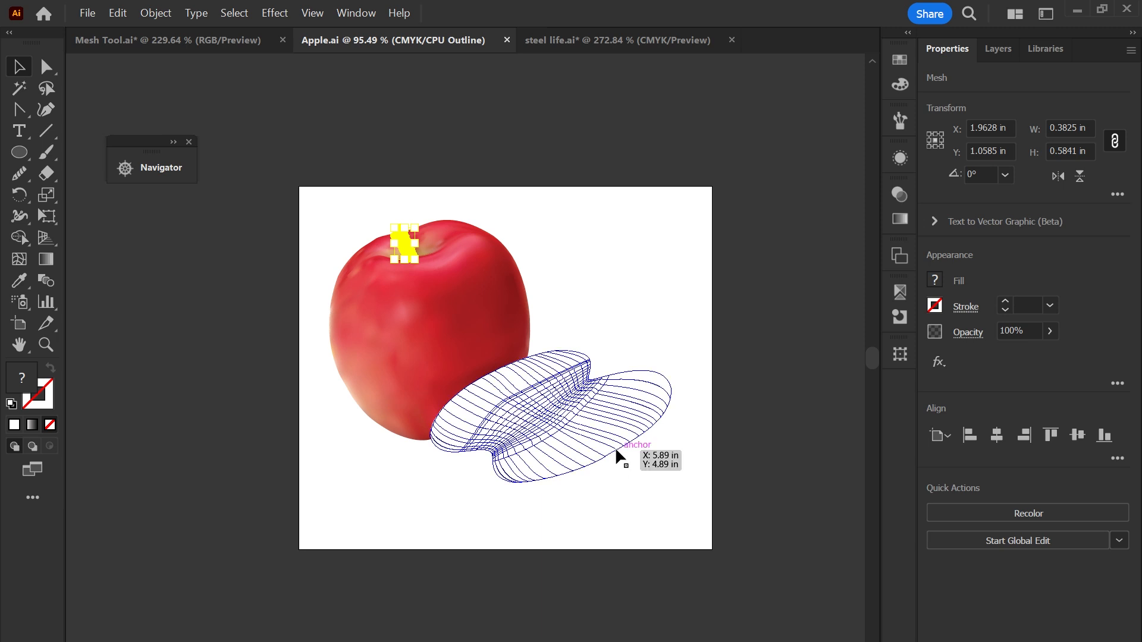
pyautogui.click(635, 283)
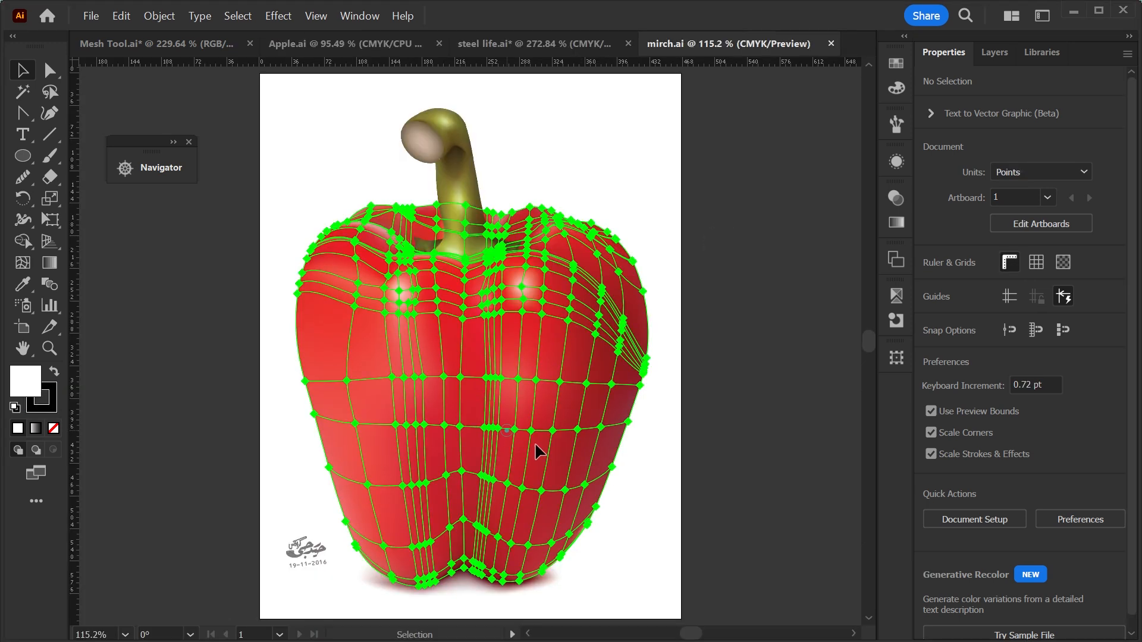
# In mirch.ai, pull the pepper's body, stem, stem tip and small green leaf pieces apart.
pyautogui.moveTo(568, 436); pyautogui.dragTo(760, 437)
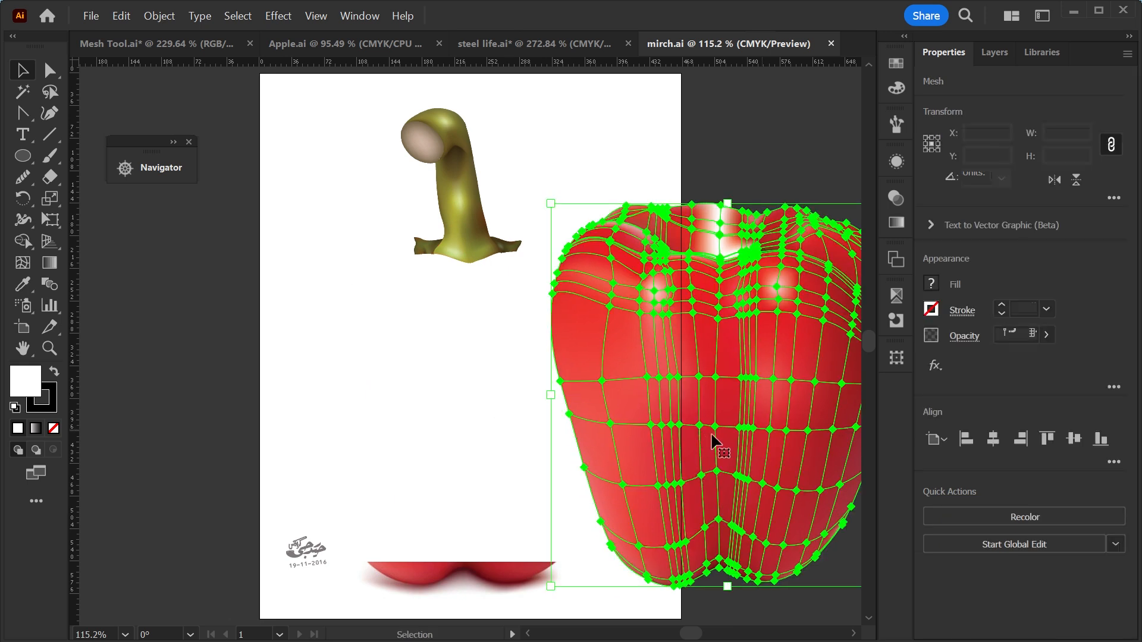
pyautogui.moveTo(426, 145); pyautogui.dragTo(538, 115)
pyautogui.moveTo(505, 245); pyautogui.dragTo(523, 292)
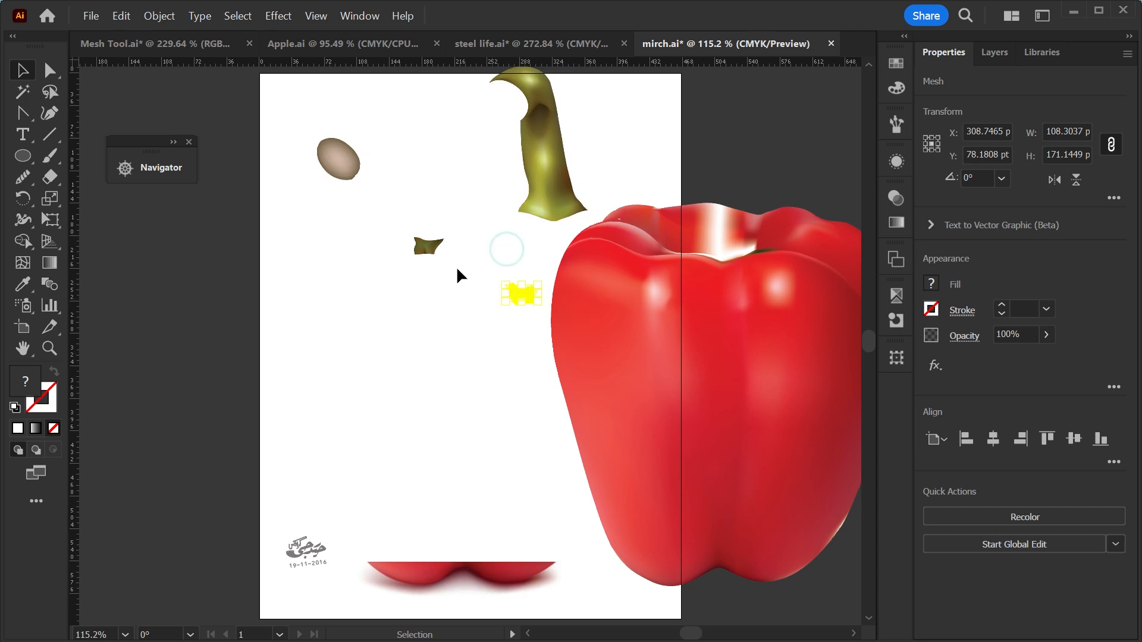
pyautogui.moveTo(418, 263); pyautogui.dragTo(361, 299)
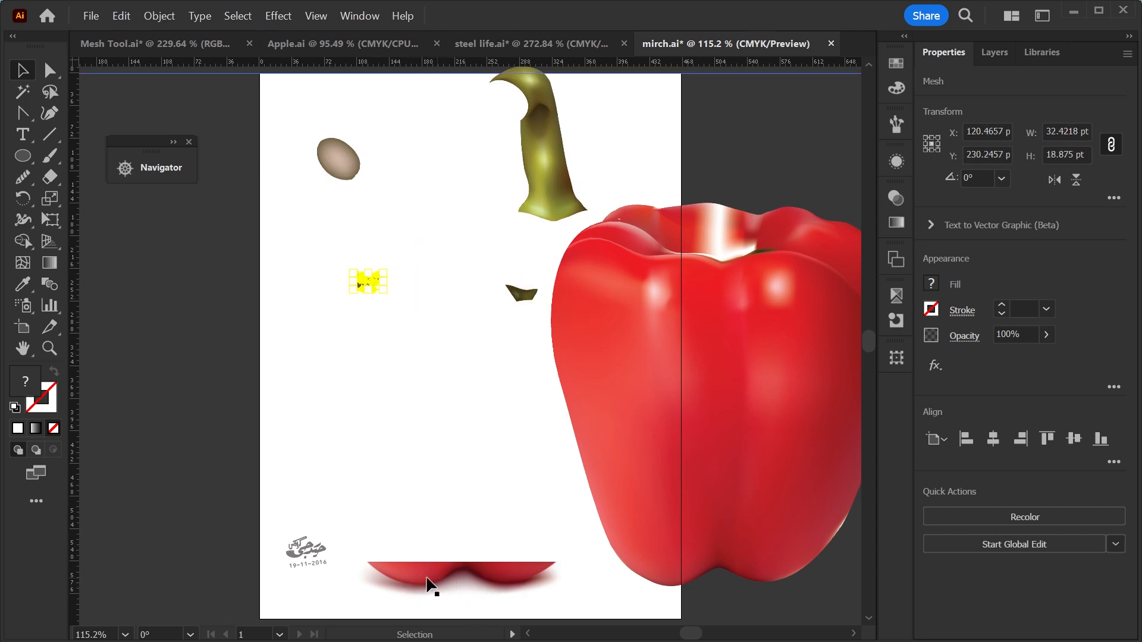
pyautogui.click(476, 583)
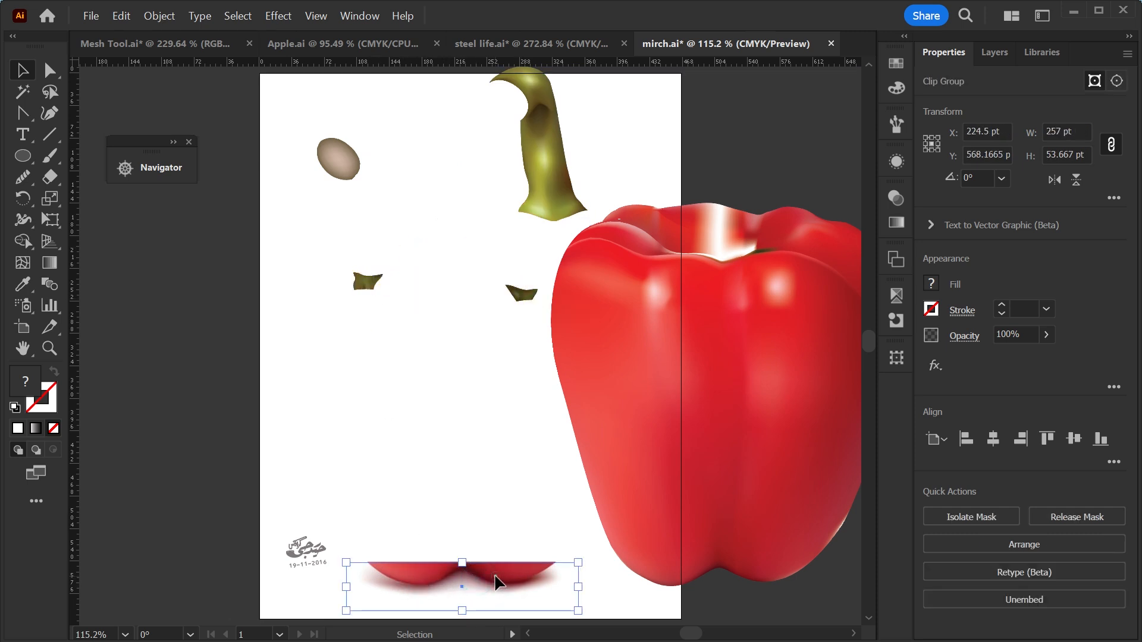
pyautogui.moveTo(494, 575); pyautogui.dragTo(485, 547)
# Undo all the moves of the pepper's parts and clear the selection.
pyautogui.press('ctrl')
pyautogui.hotkey('ctrl', 'z')
pyautogui.hotkey('ctrl', 'z')
pyautogui.hotkey('ctrl', 'z')
pyautogui.hotkey('ctrl', 'z')
pyautogui.hotkey('ctrl', 'z')
pyautogui.hotkey('ctrl', 'z')
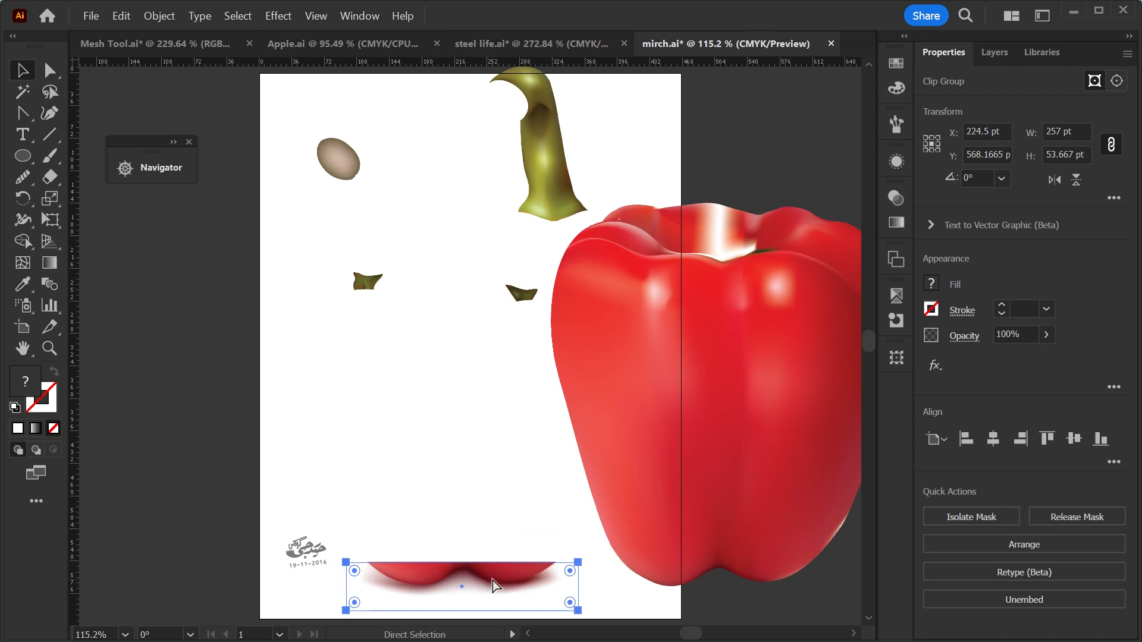
pyautogui.click(695, 414)
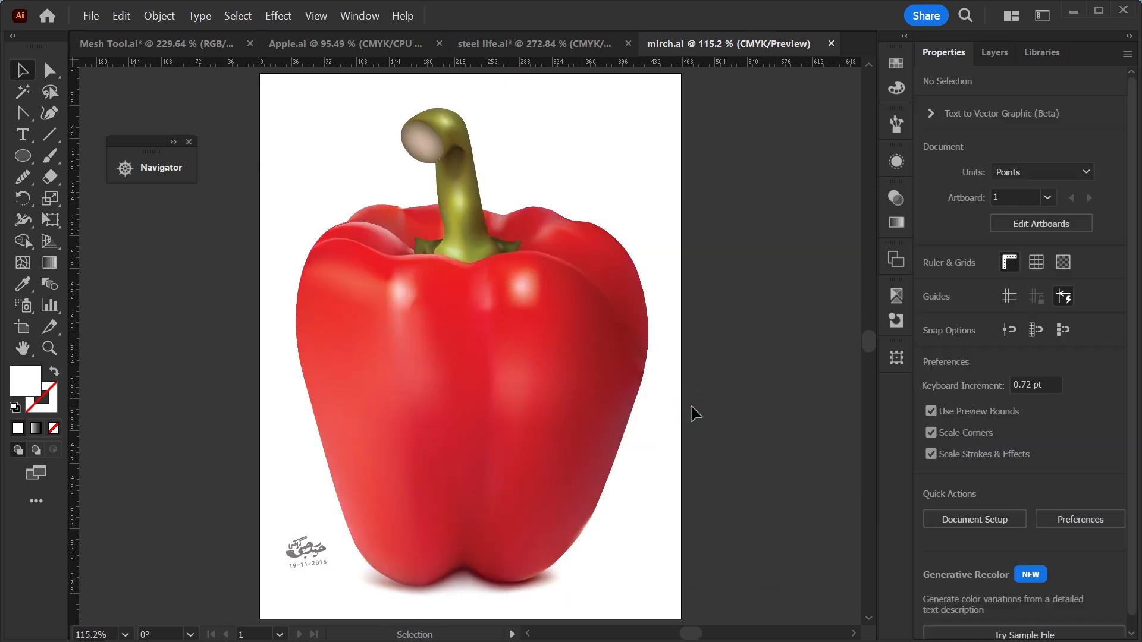